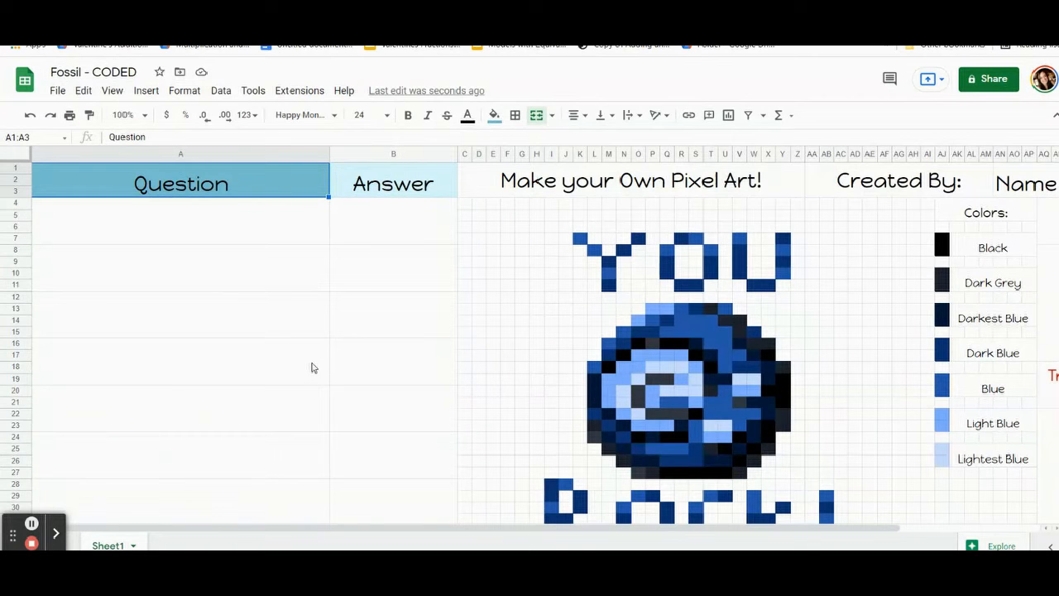
# Step: Enter the first question, 3 X 3, in A4:A7 with the answer 9 in B4:B7
pyautogui.click(145, 117)
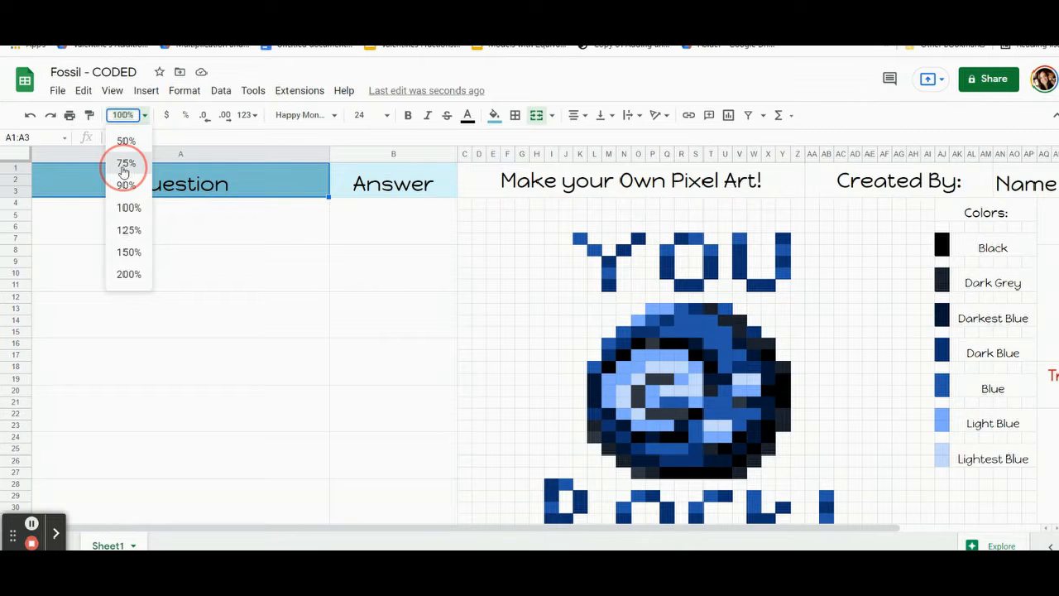
pyautogui.click(124, 165)
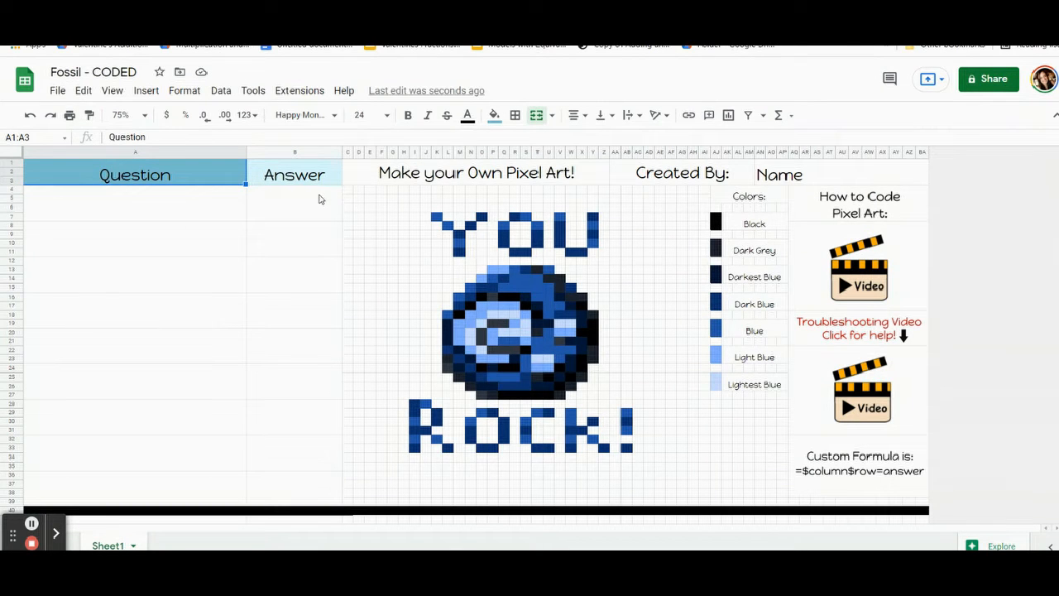
pyautogui.click(222, 208)
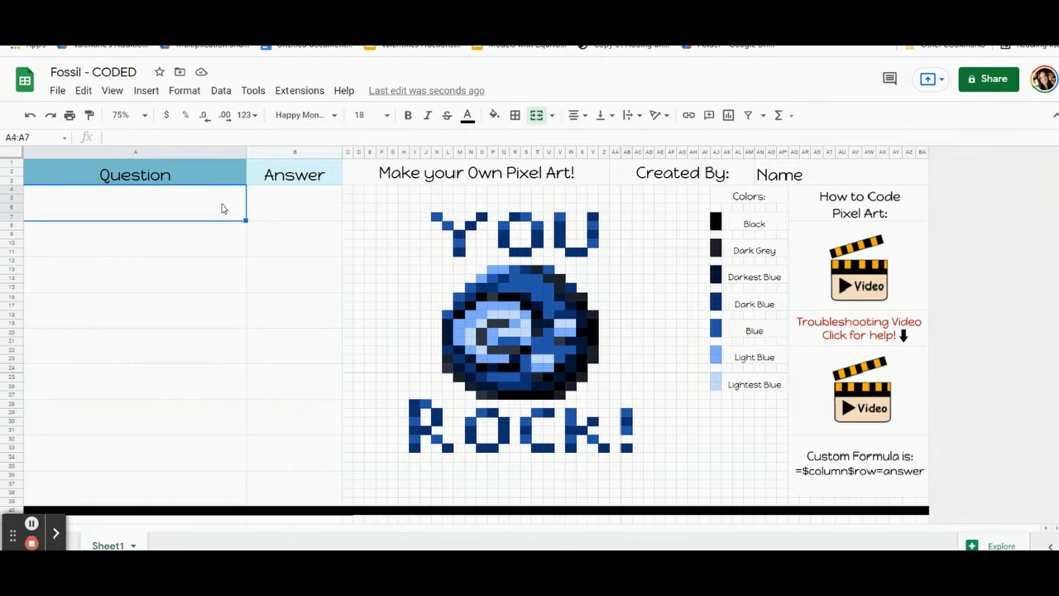
pyautogui.write('3 X 3')
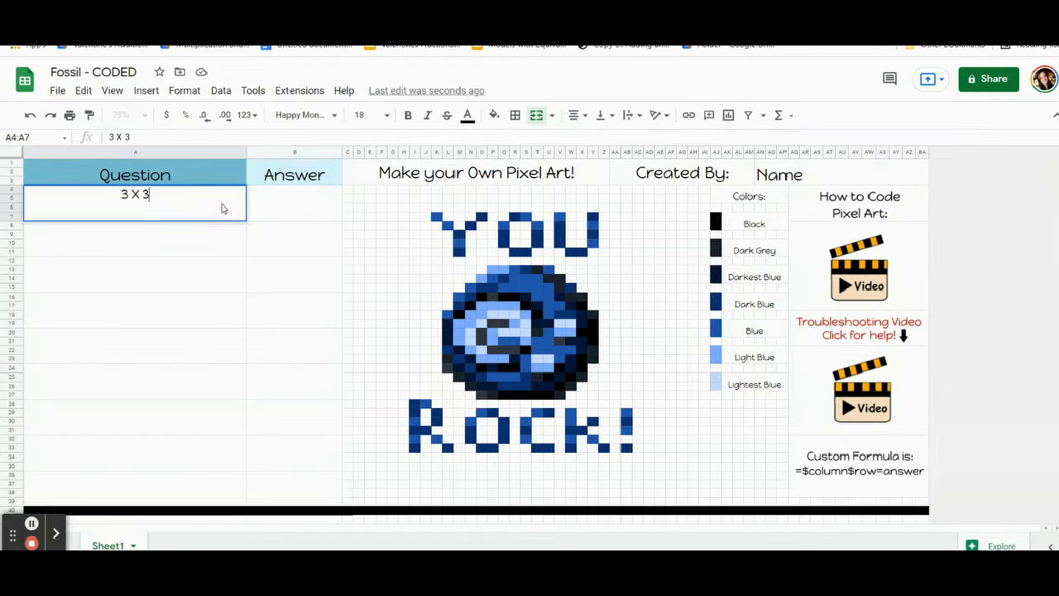
pyautogui.click(307, 209)
pyautogui.write('9')
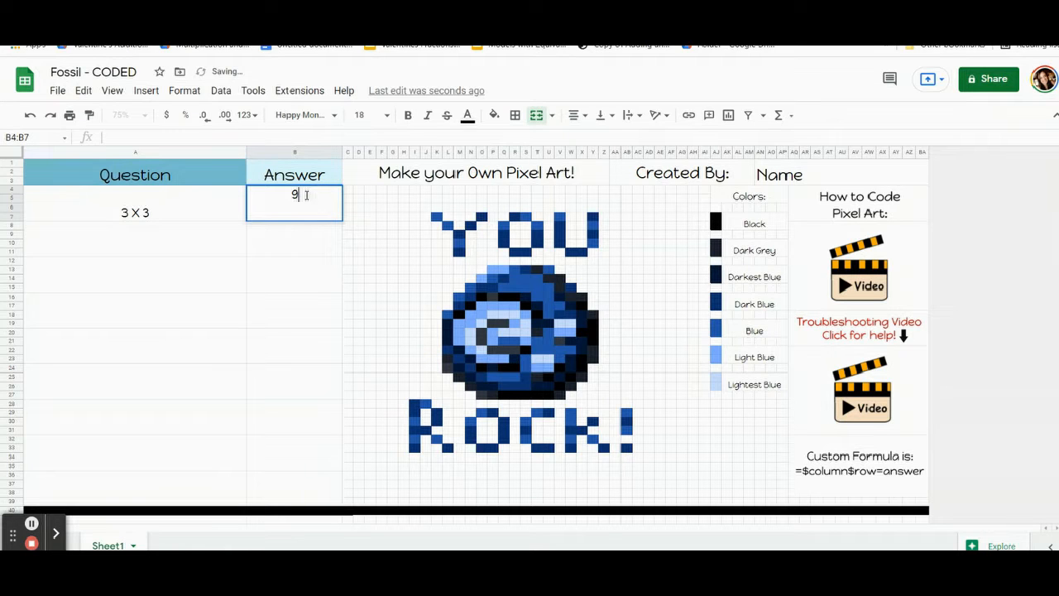
pyautogui.moveTo(303, 196); pyautogui.dragTo(223, 198)
pyautogui.press('Return')
# Step: Narrow the Question column slightly and enter 4 X 5 as the second question with the answer 20
pyautogui.moveTo(245, 152)
pyautogui.mouseDown()
pyautogui.moveTo(216, 151)
pyautogui.moveTo(235, 153)
pyautogui.mouseUp()
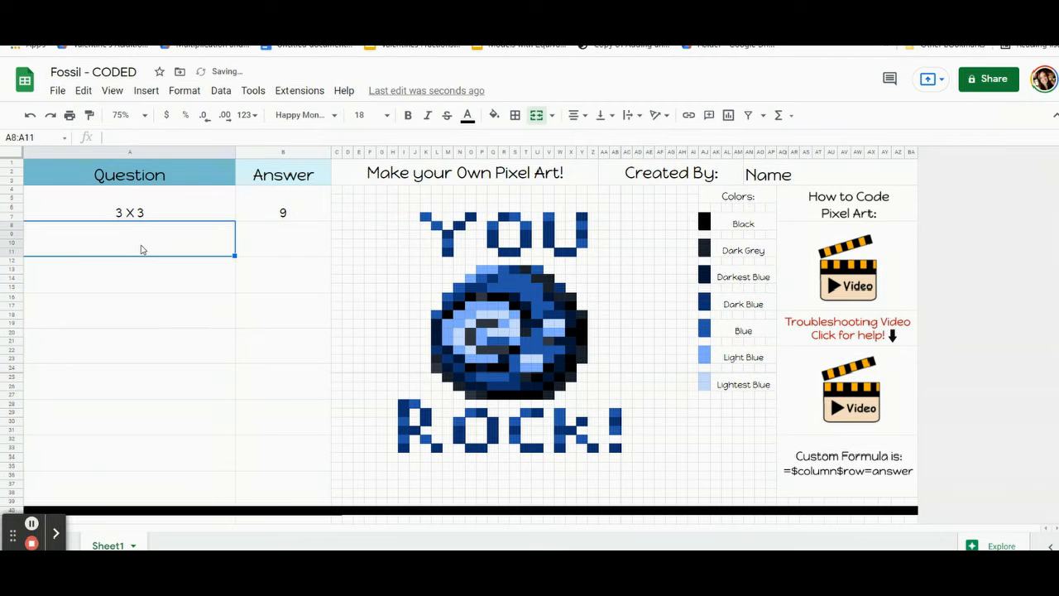
pyautogui.write('4 X 5')
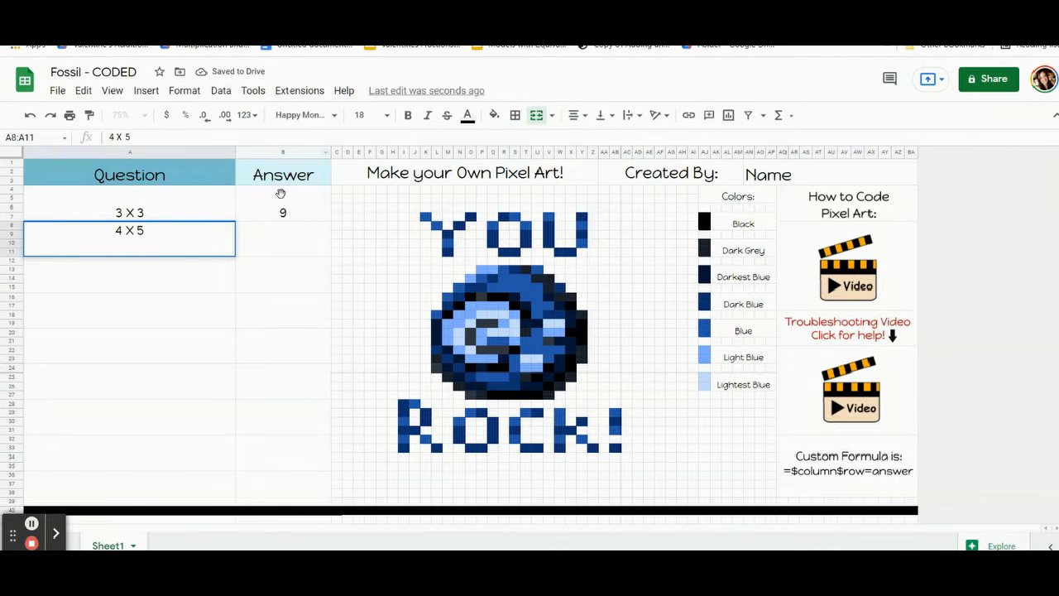
pyautogui.press('Tab')
pyautogui.write('20')
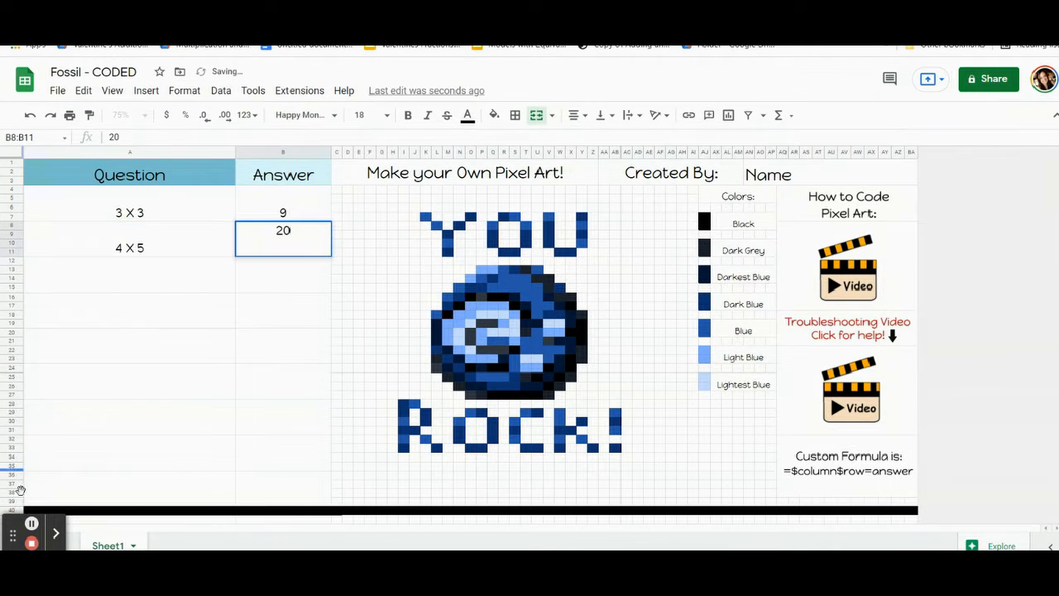
# Step: Widen the Question column so the question about the planet closest to the sun fits
pyautogui.click(30, 522)
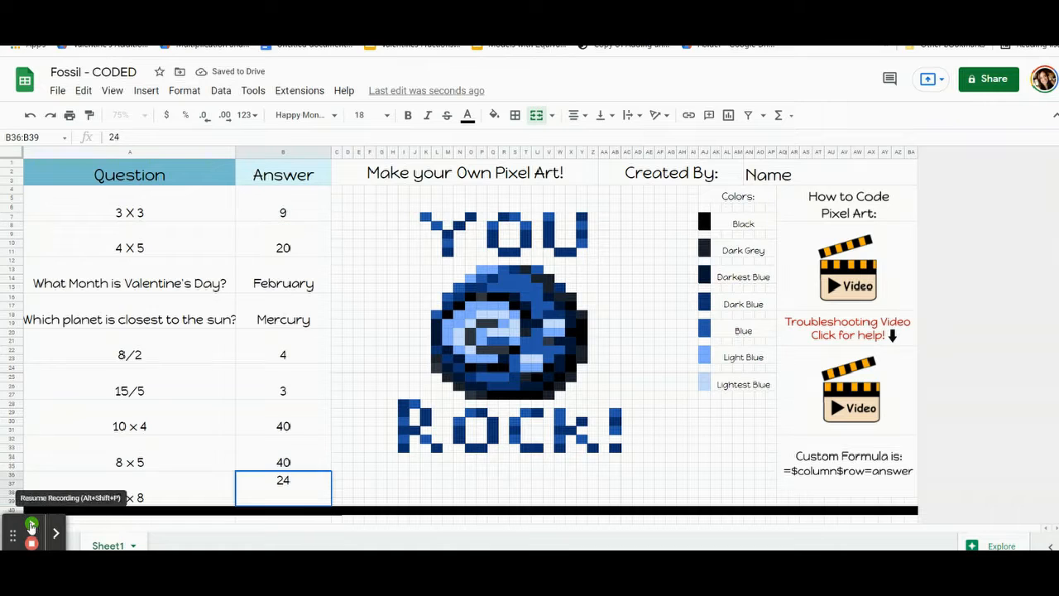
pyautogui.click(31, 524)
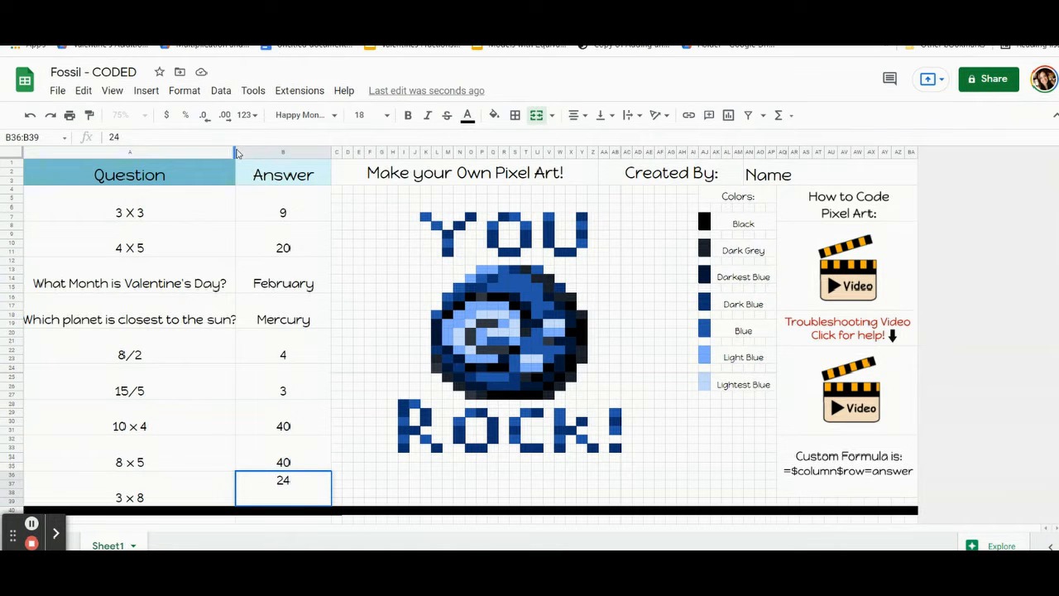
pyautogui.moveTo(237, 153); pyautogui.dragTo(273, 157)
# Step: Go through the Answer column cell by cell, from the 3 X 3 answer to the 3 x 8 answer
pyautogui.click(330, 202)
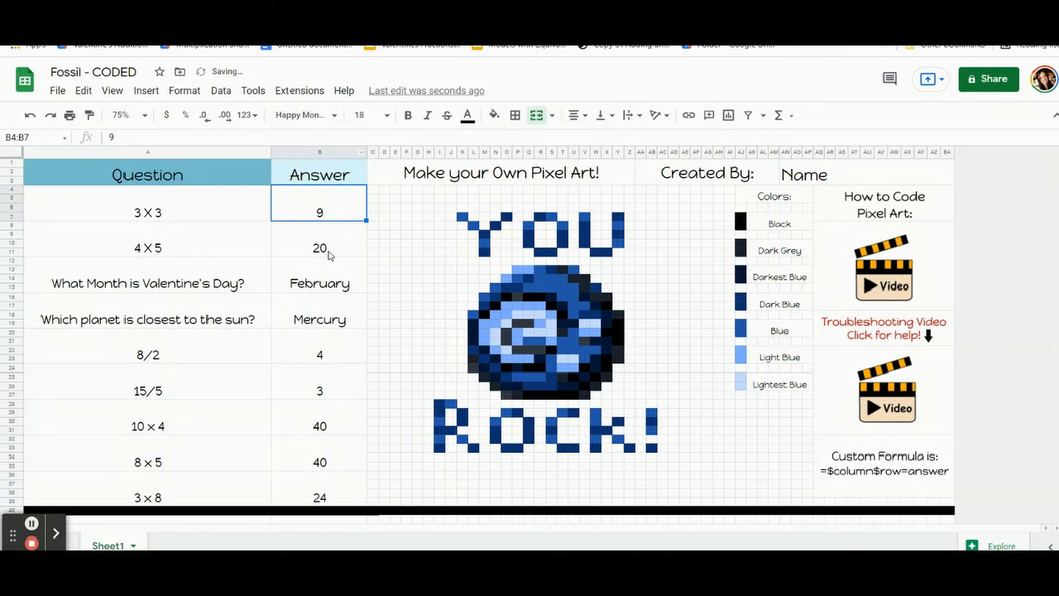
pyautogui.click(331, 269)
pyautogui.click(331, 285)
pyautogui.click(331, 321)
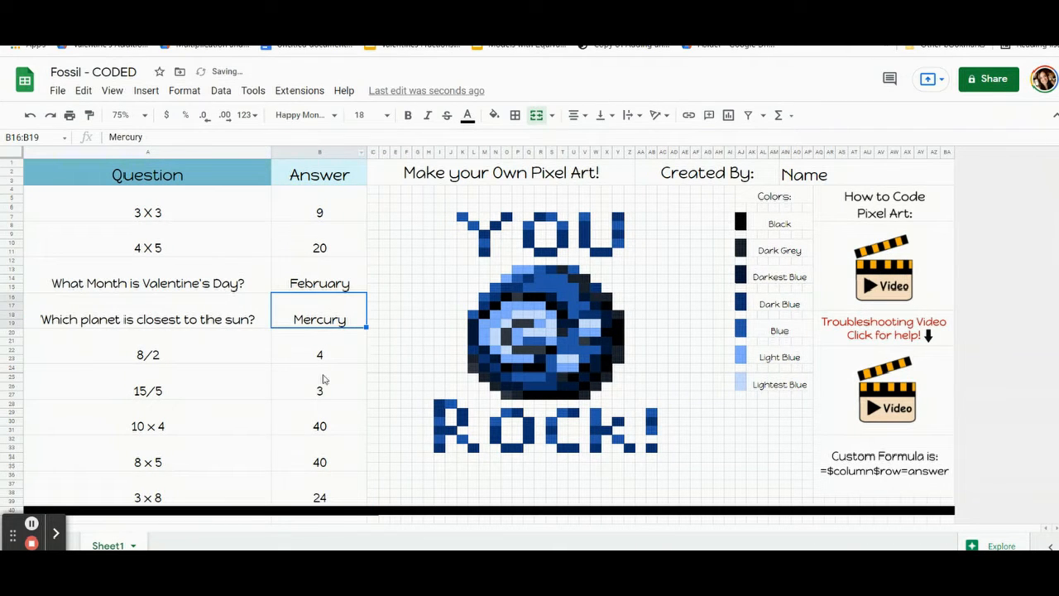
pyautogui.click(323, 364)
pyautogui.click(323, 397)
pyautogui.click(324, 432)
pyautogui.click(324, 465)
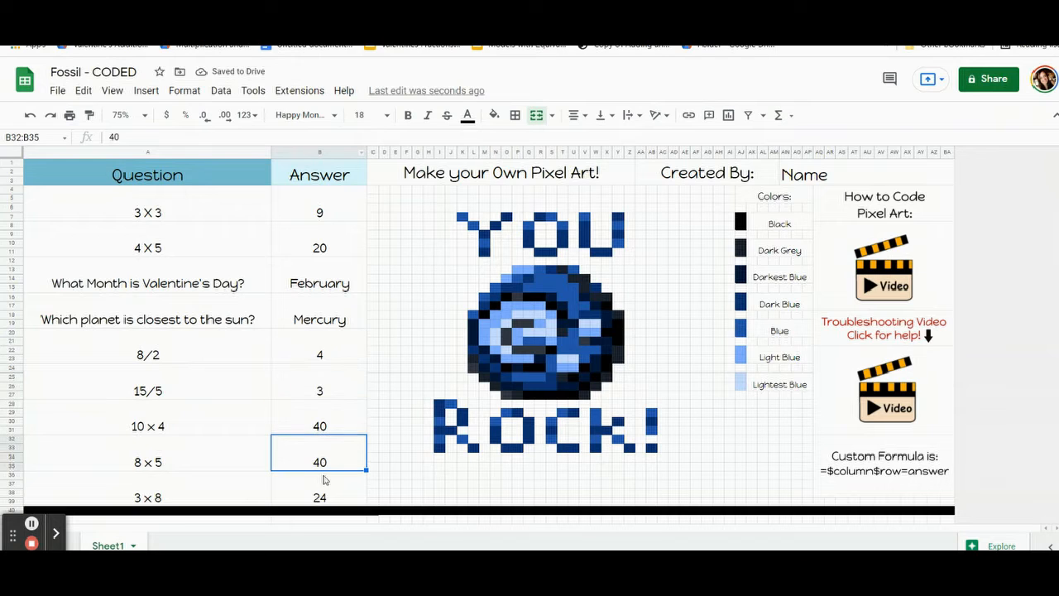
pyautogui.click(324, 490)
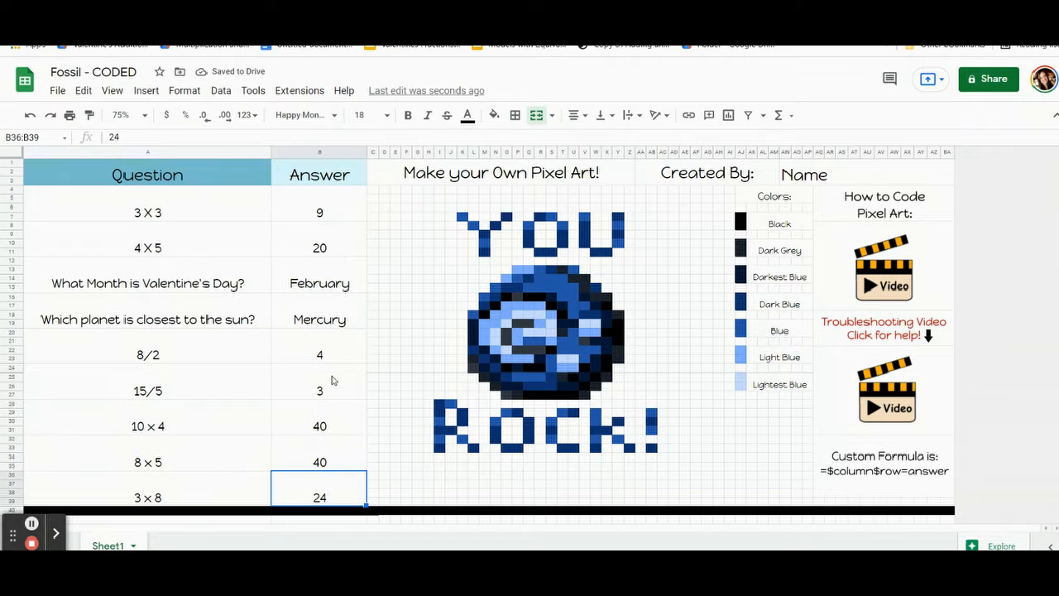
# Step: Examine the first three answer cells and the area of the grid around the fossil pixel art
pyautogui.click(343, 218)
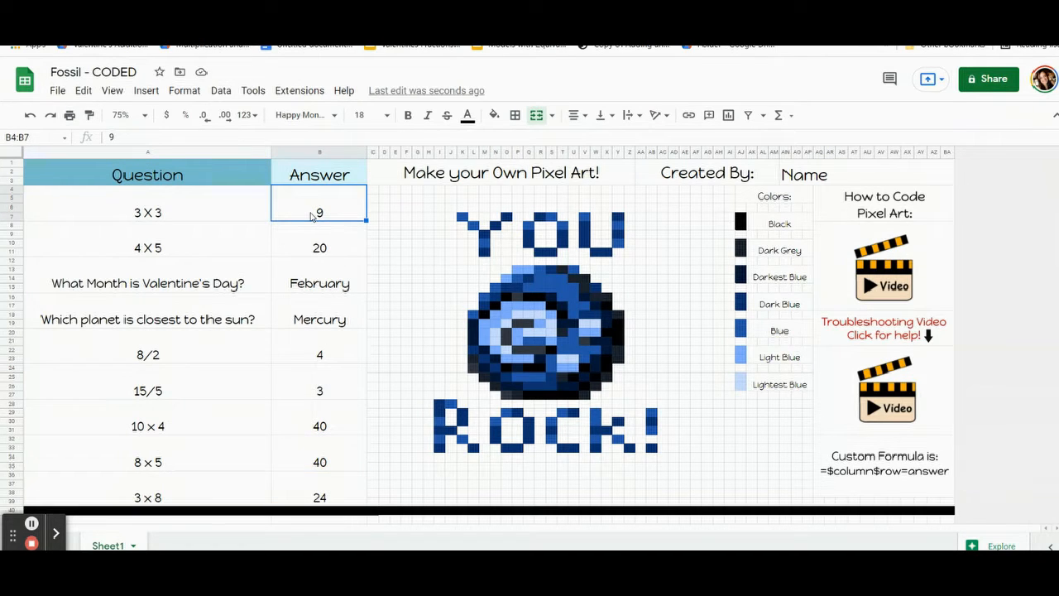
pyautogui.click(310, 244)
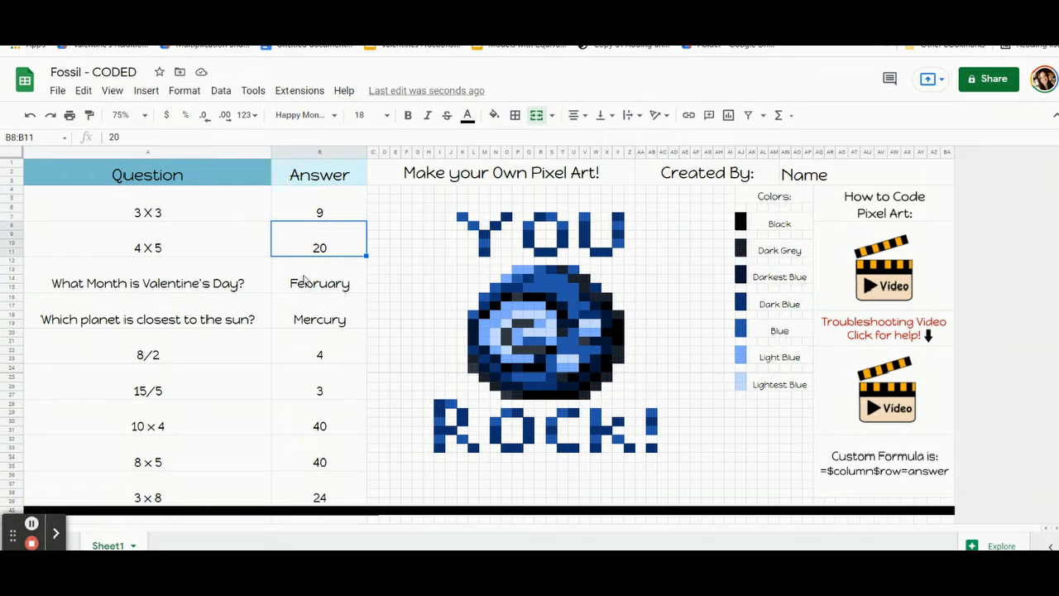
pyautogui.click(306, 282)
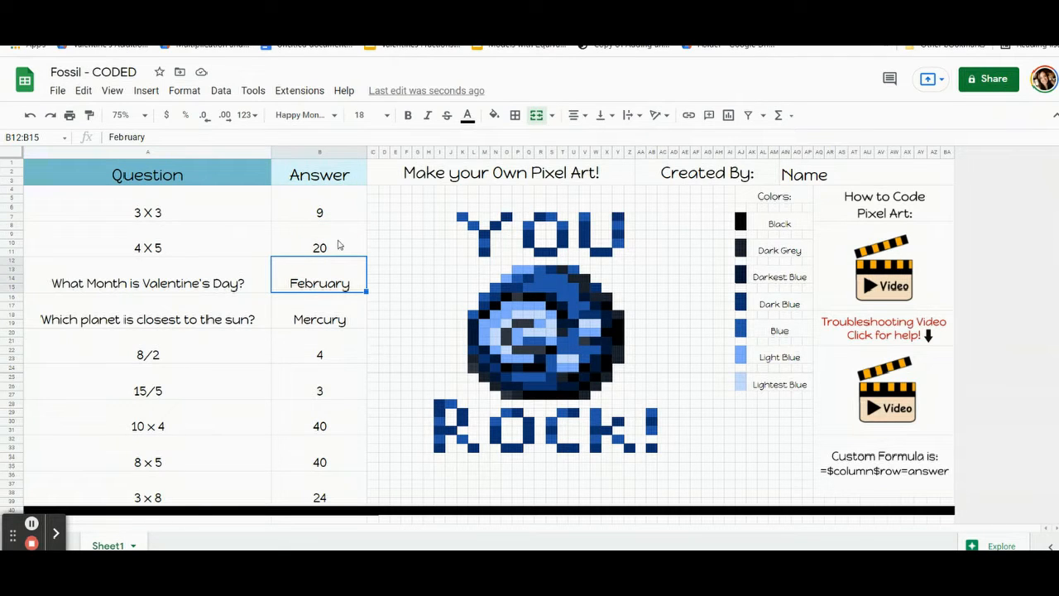
pyautogui.click(327, 213)
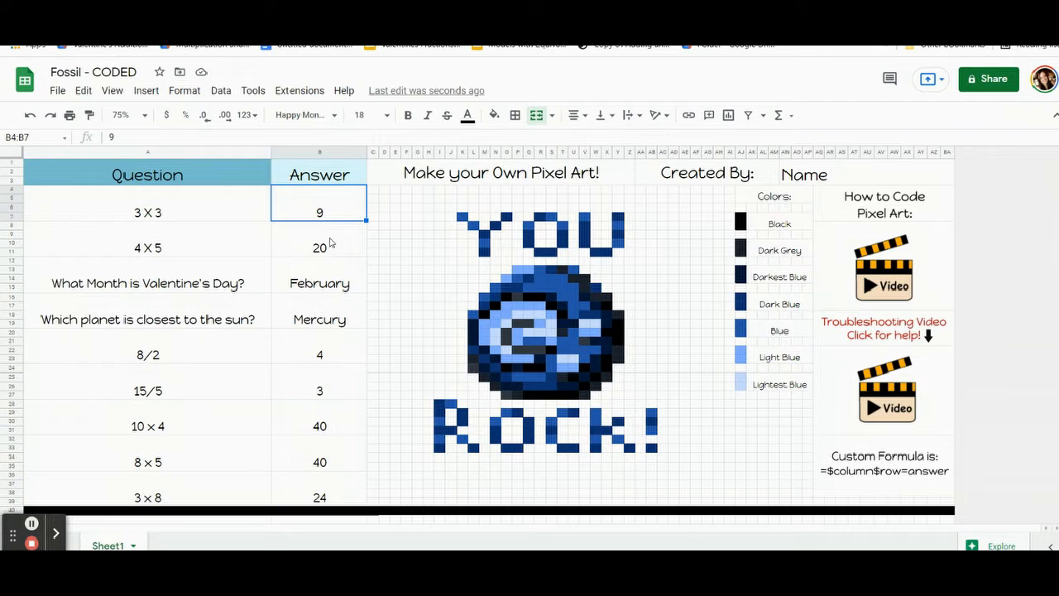
pyautogui.click(322, 210)
pyautogui.click(321, 246)
pyautogui.click(317, 291)
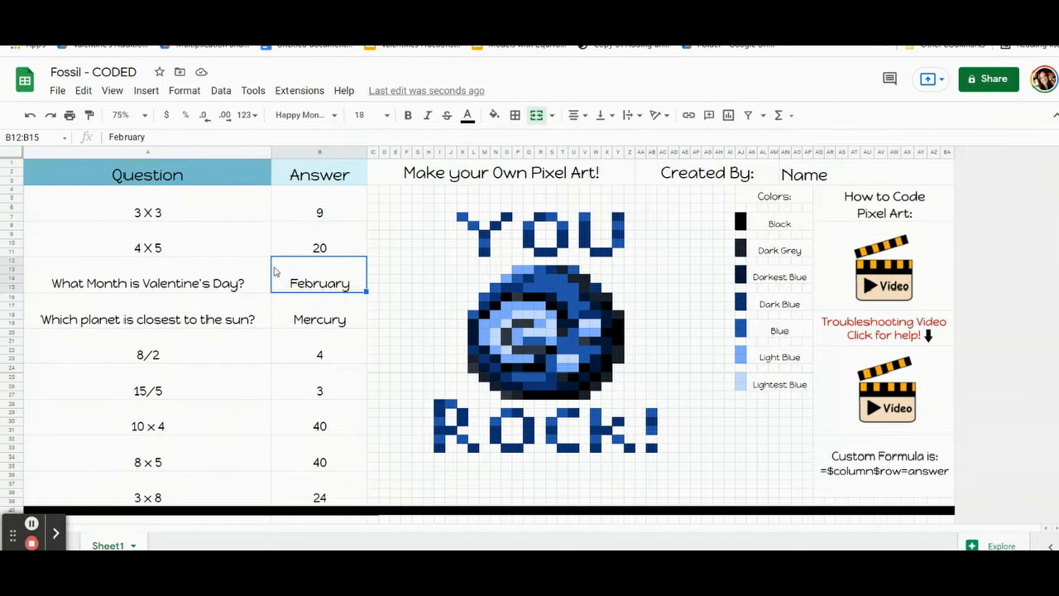
pyautogui.click(289, 207)
pyautogui.click(441, 276)
pyautogui.click(641, 279)
pyautogui.click(385, 359)
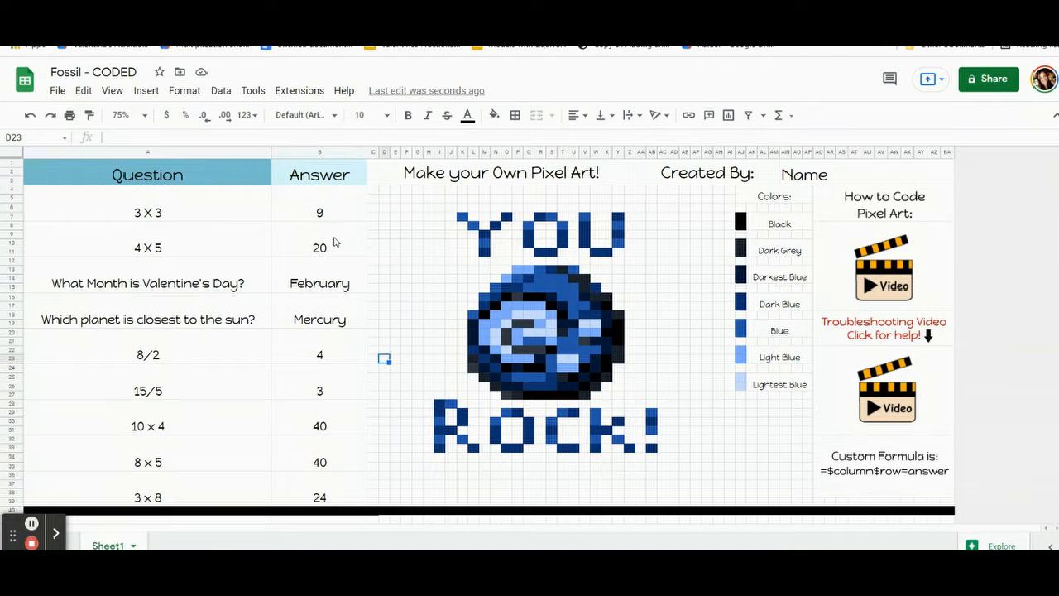
# Step: Review the first four answer cells and the custom formula note, =$column$row=answer
pyautogui.click(336, 216)
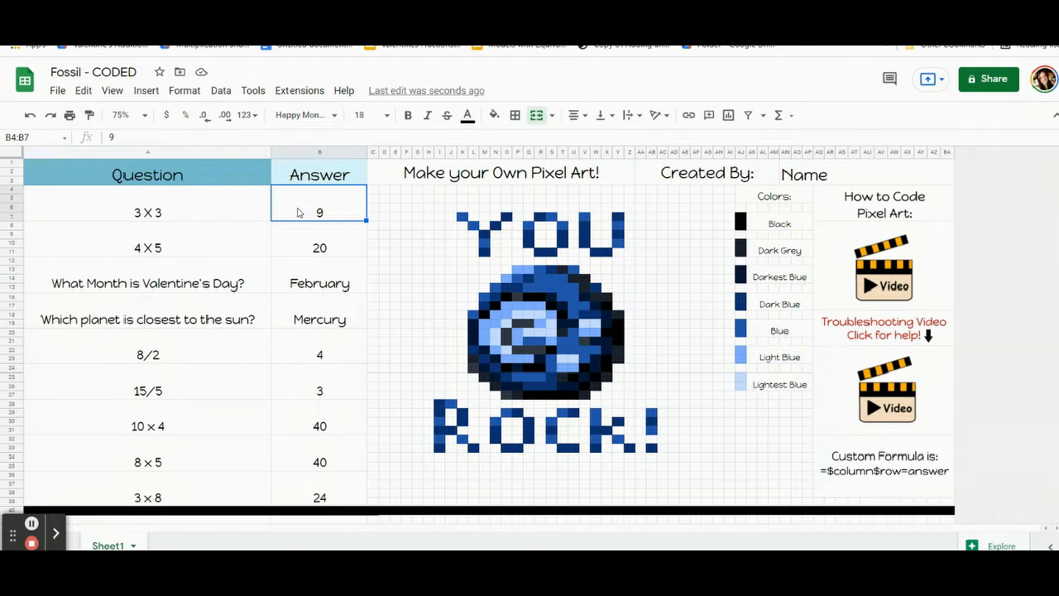
pyautogui.click(299, 233)
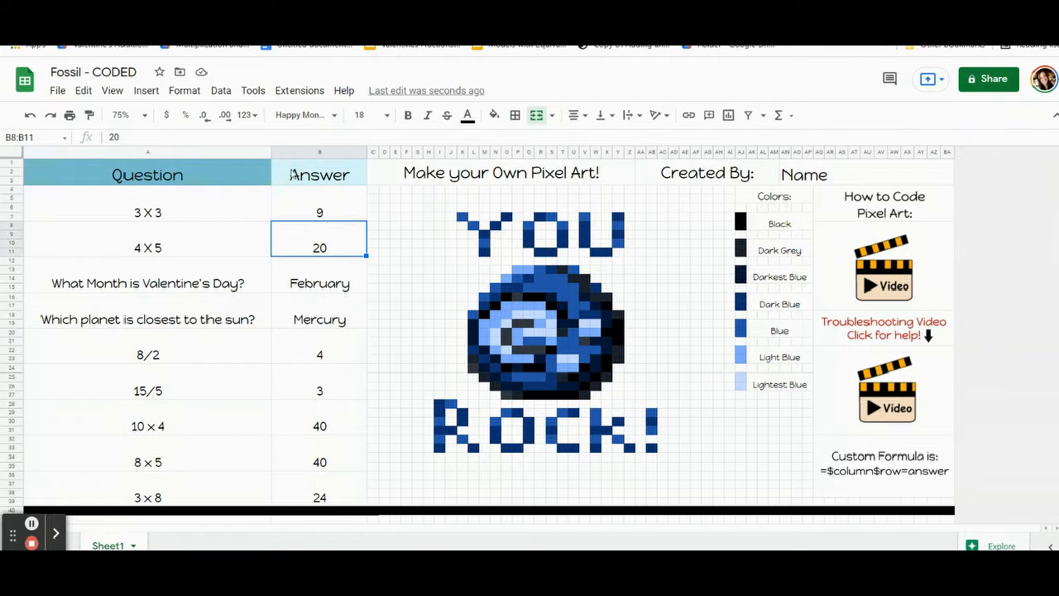
pyautogui.click(318, 283)
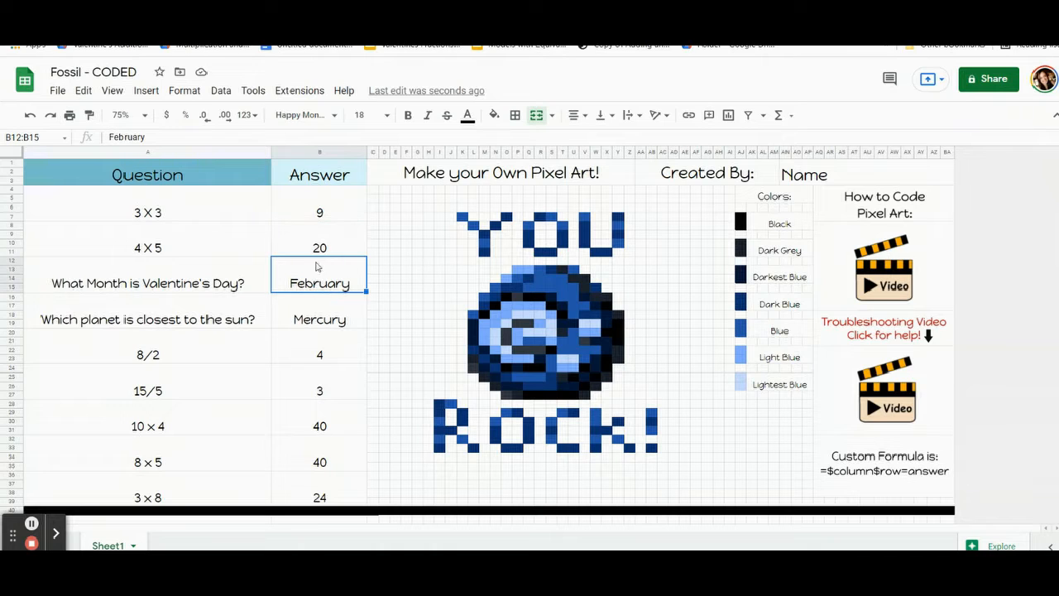
pyautogui.click(288, 319)
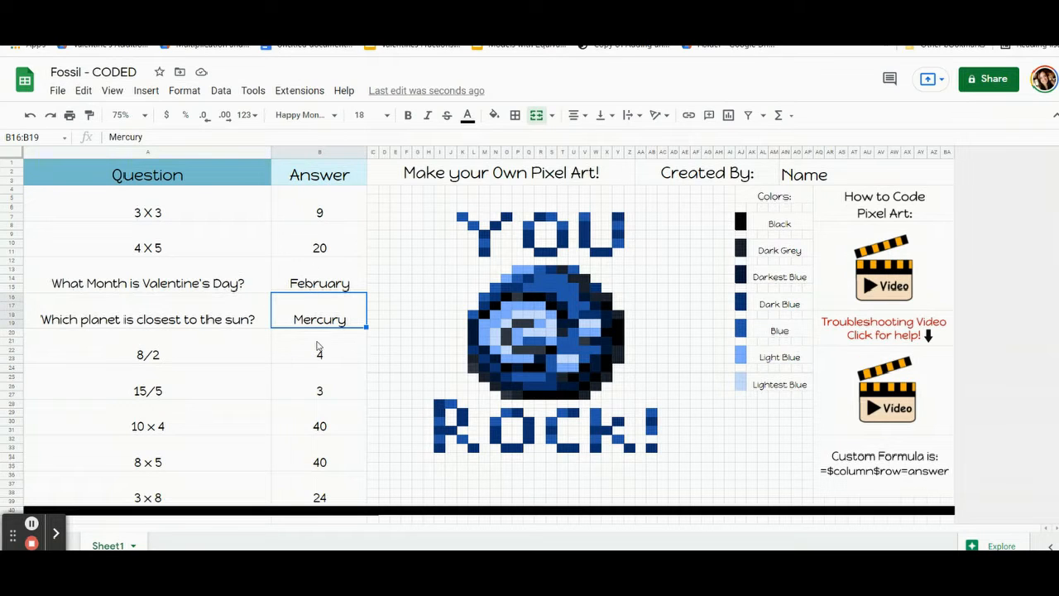
pyautogui.click(896, 456)
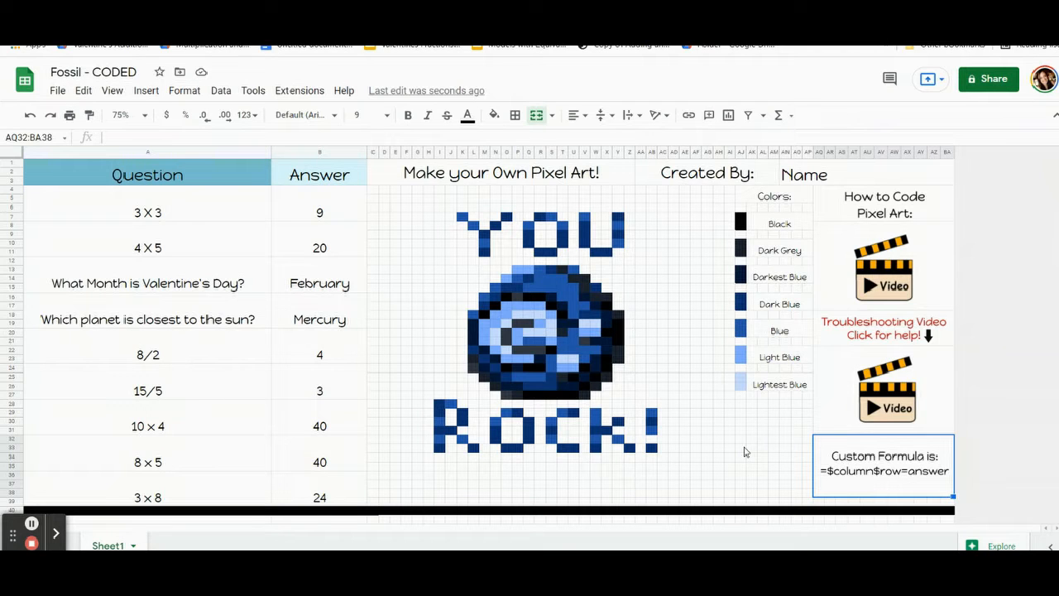
pyautogui.click(309, 221)
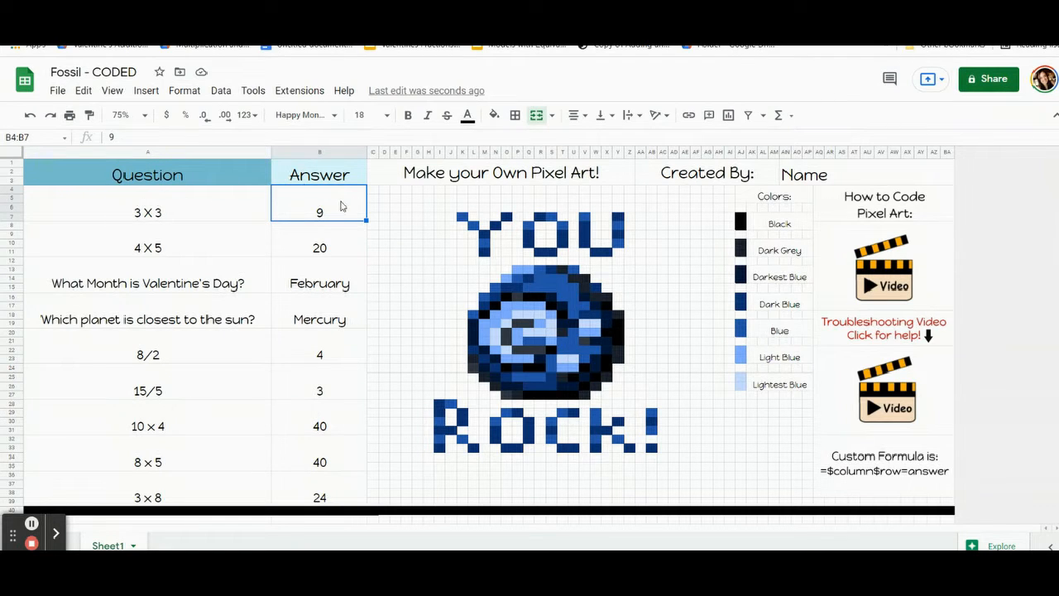
pyautogui.click(298, 247)
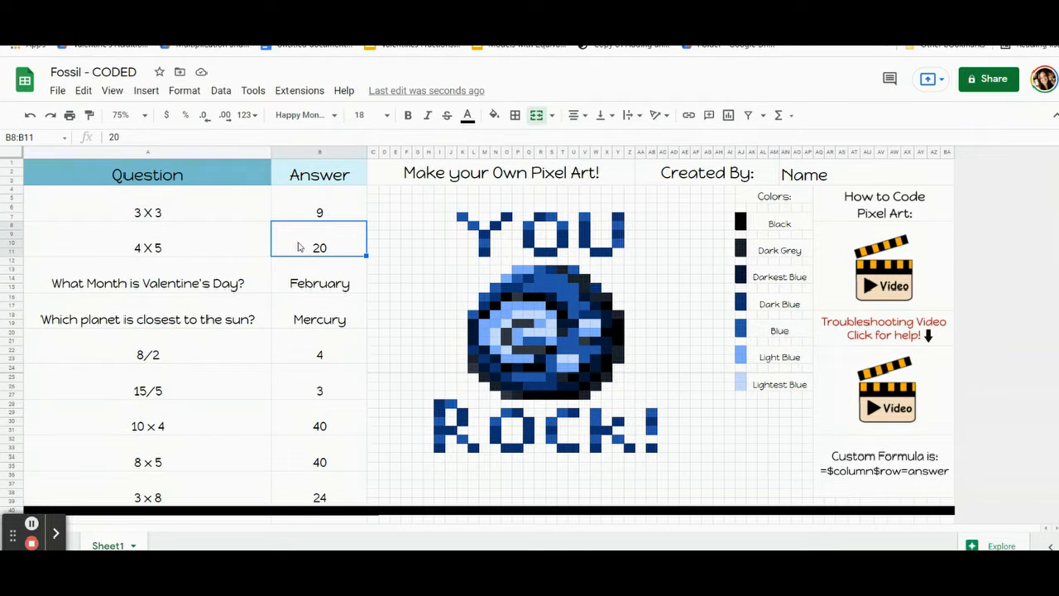
pyautogui.click(296, 285)
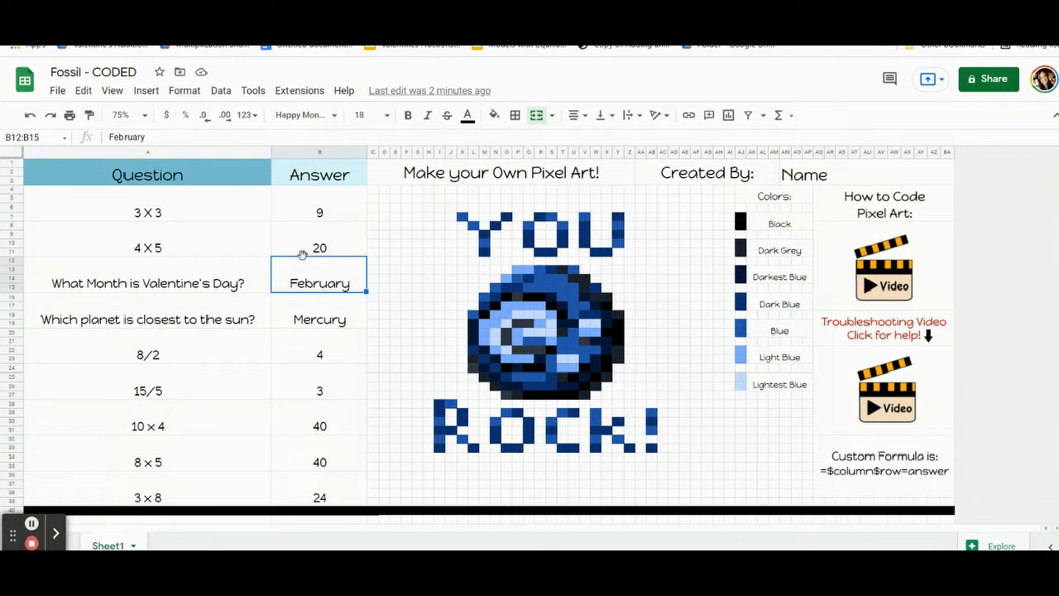
# Step: Start a single-color conditional formatting rule for the first answer cell, B4:B7, and open its fill color choices
pyautogui.click(307, 200)
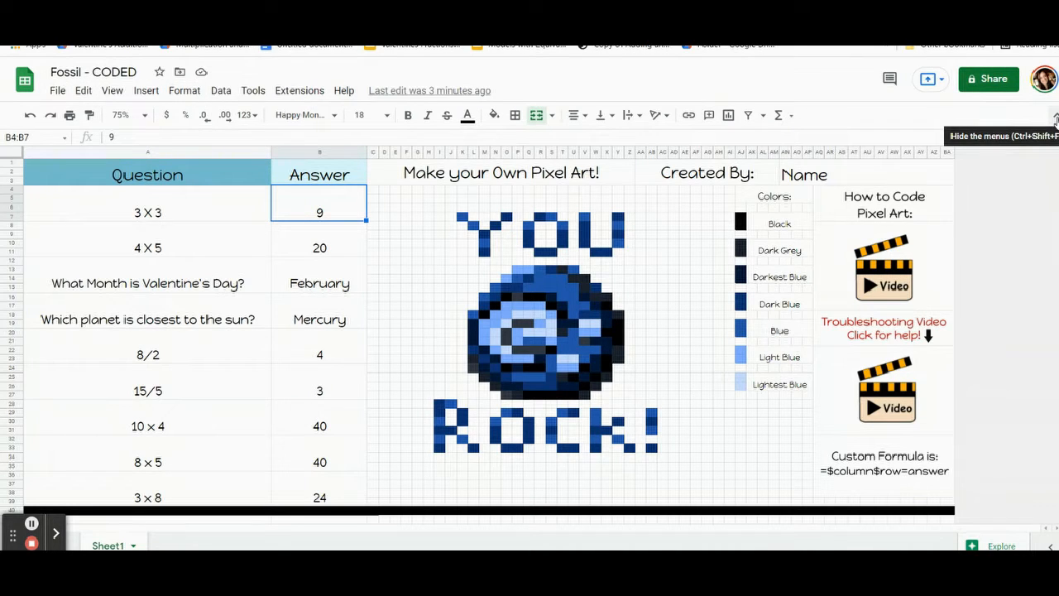
pyautogui.click(182, 92)
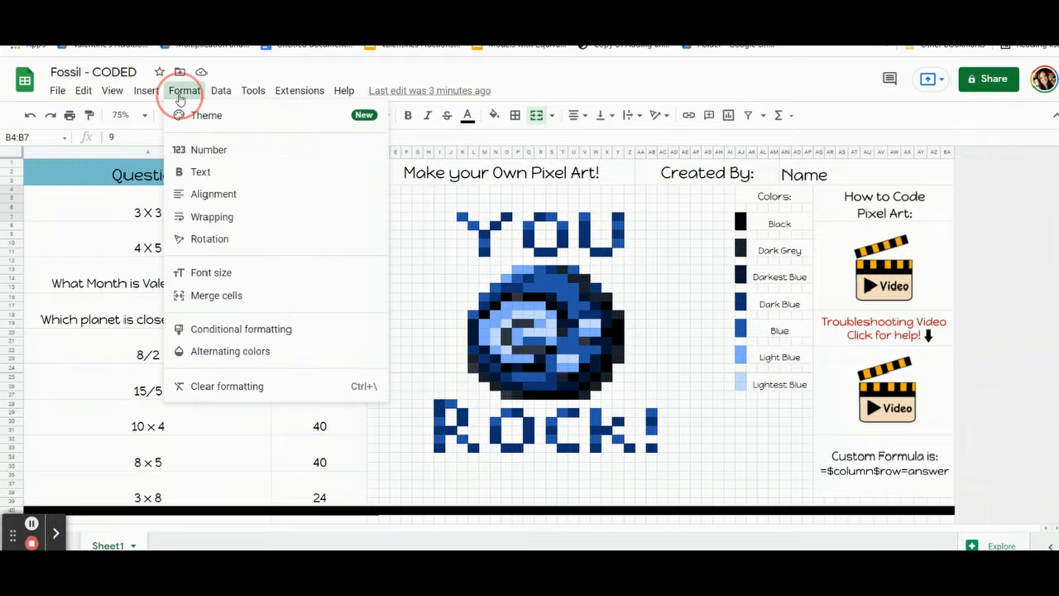
pyautogui.click(229, 330)
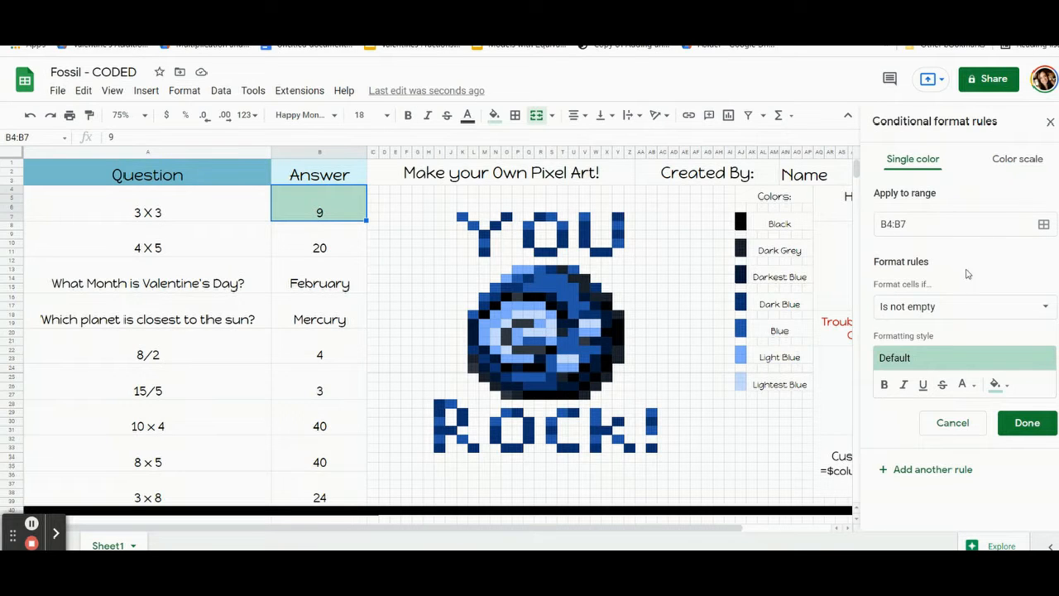
pyautogui.click(996, 384)
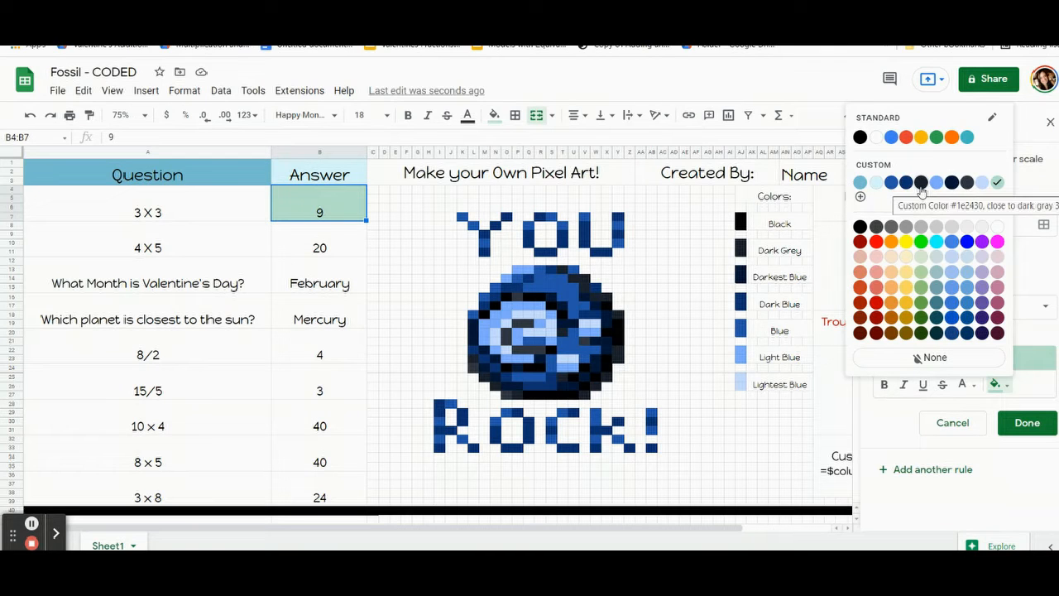
# Step: Check which custom fill color cell S20 in the fossil uses, then reselect the first answer cell, B4:B7
pyautogui.click(553, 335)
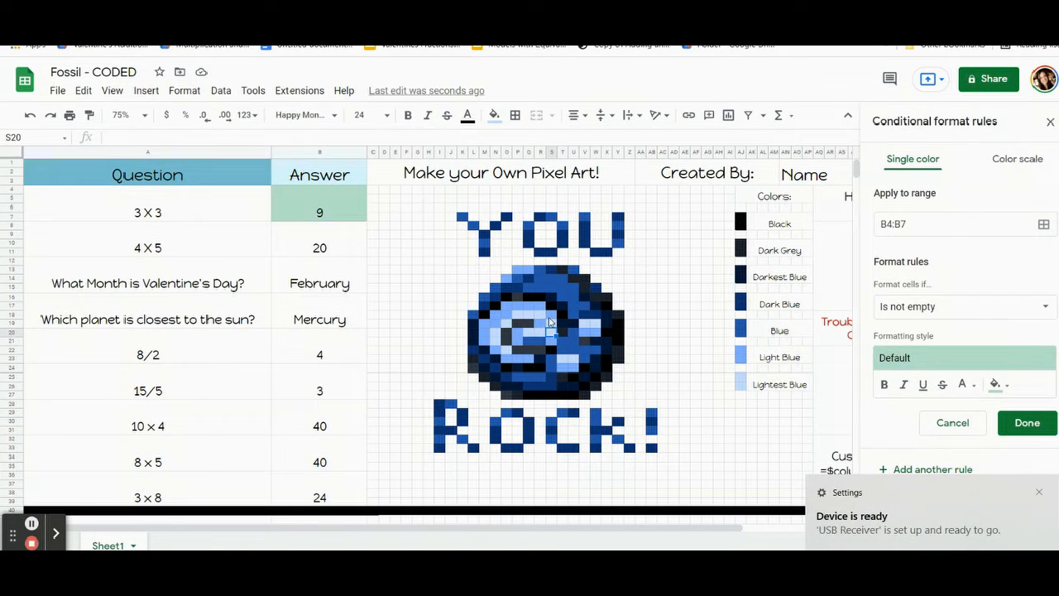
pyautogui.click(494, 115)
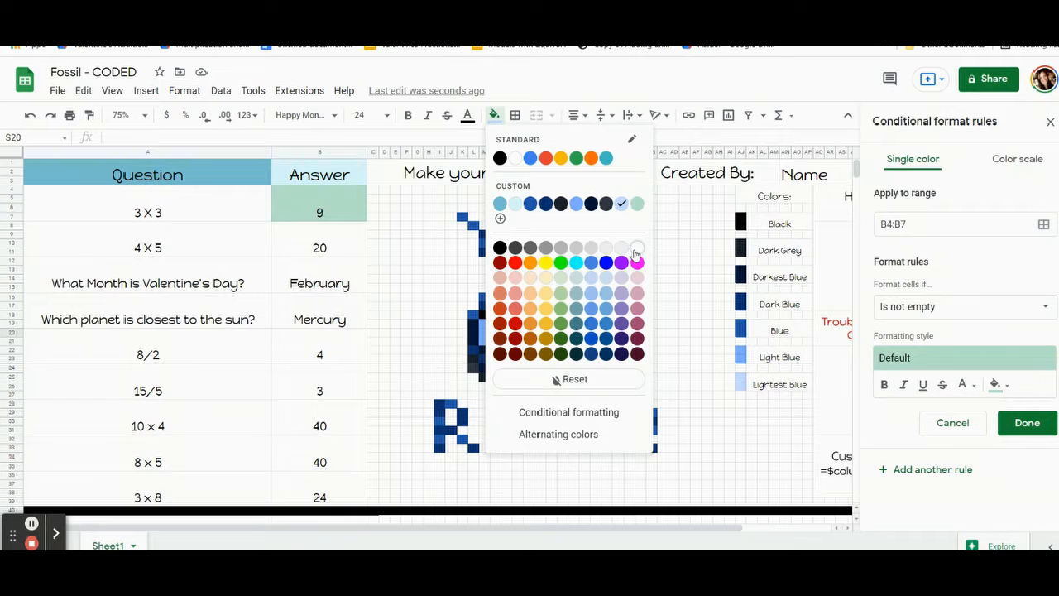
pyautogui.click(350, 207)
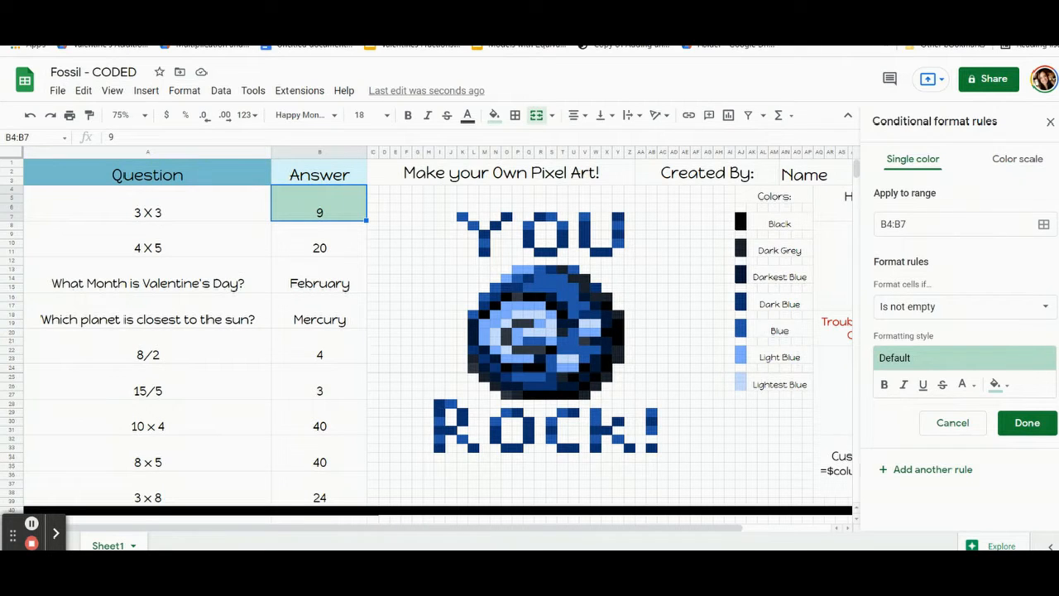
# Step: Give the B4:B7 rule the lightest blue custom fill and the custom formula =$b$4=9, and save it
pyautogui.click(997, 384)
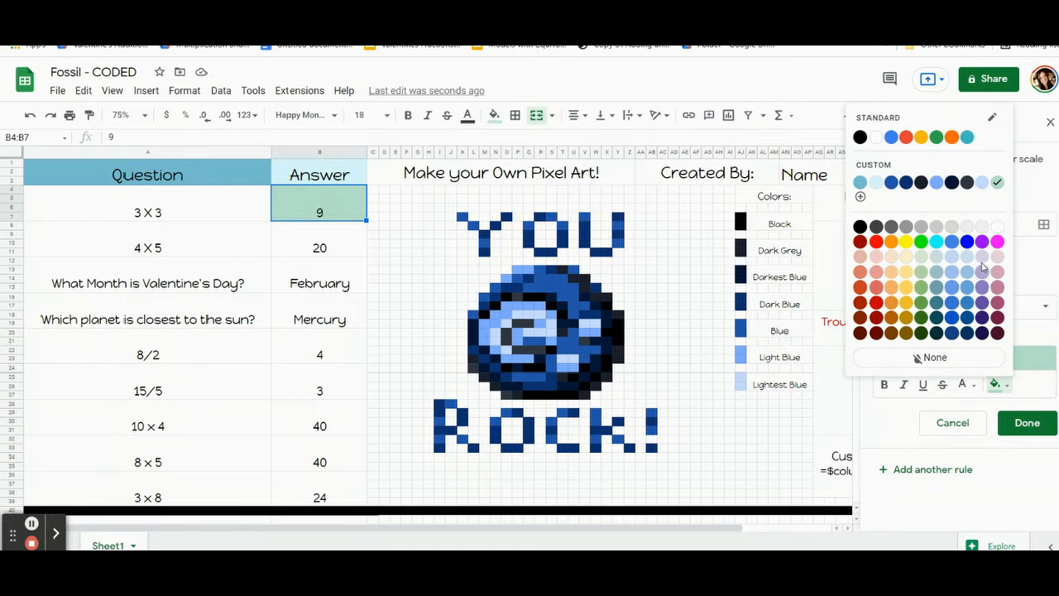
pyautogui.click(981, 182)
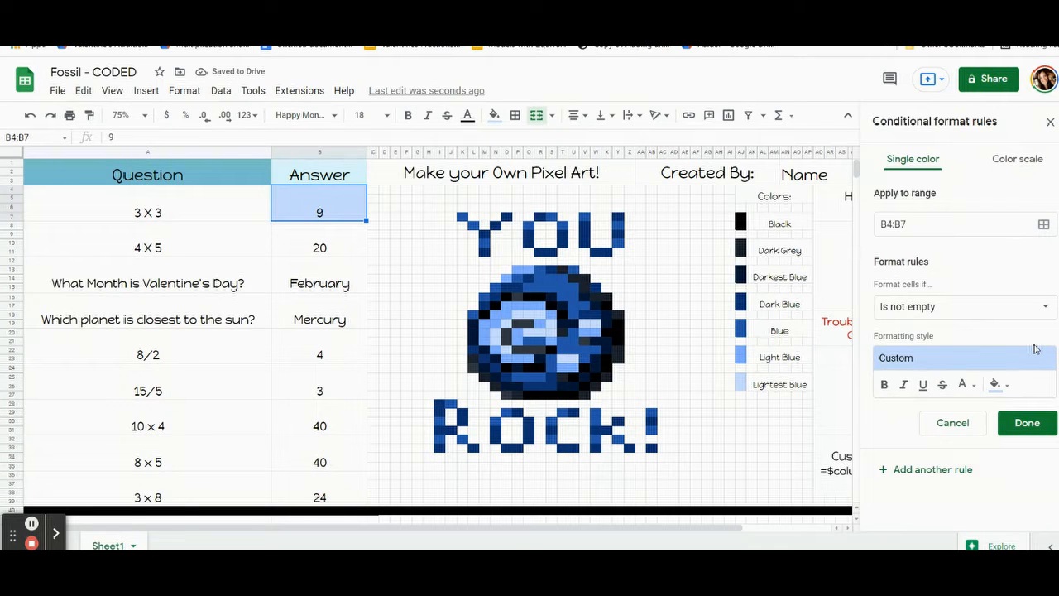
pyautogui.click(924, 308)
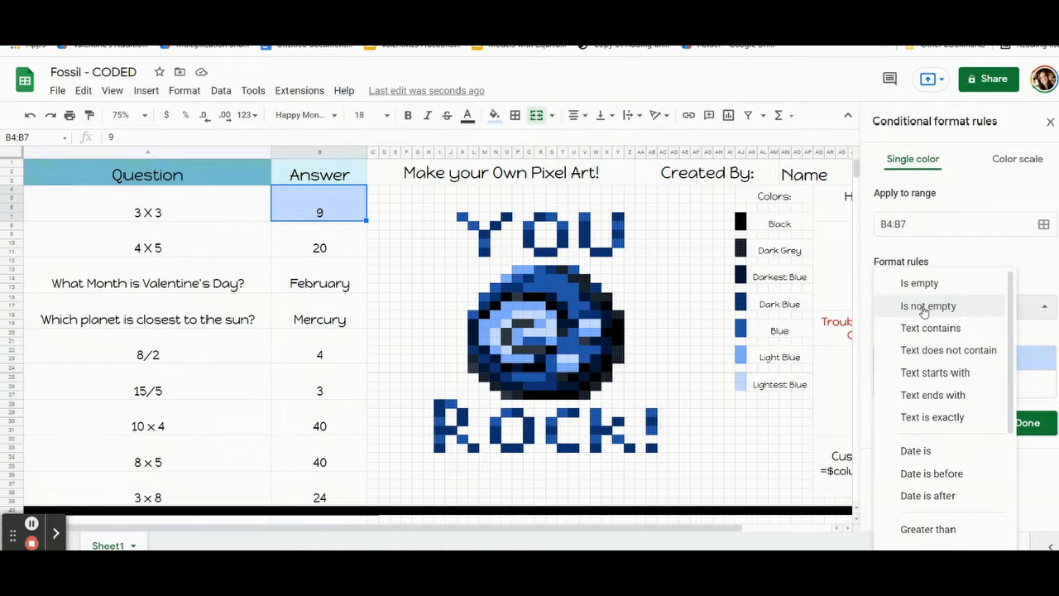
pyautogui.scroll(-3, 924, 310)
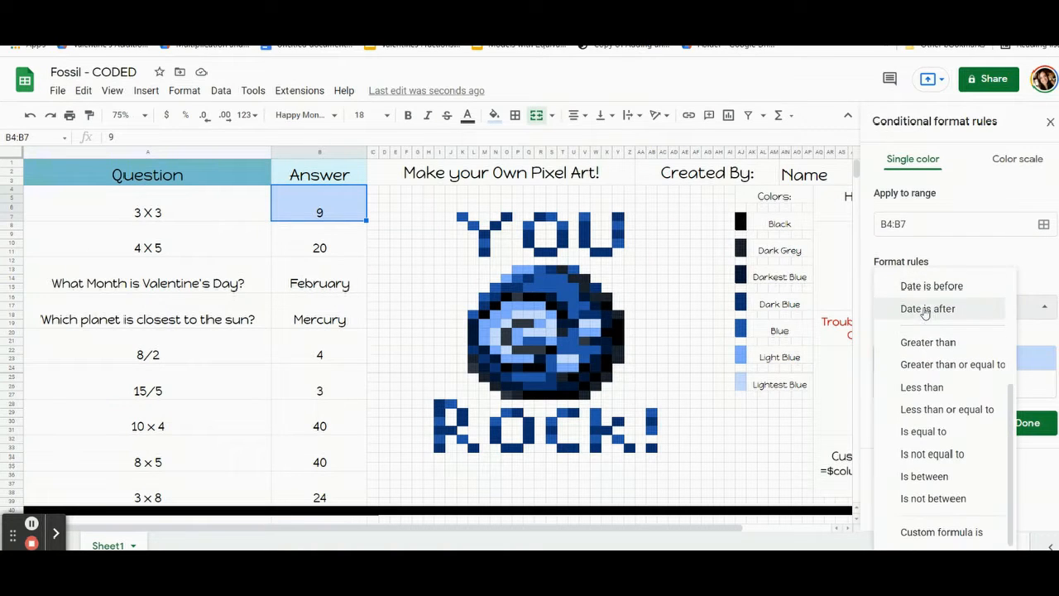
pyautogui.click(924, 534)
pyautogui.click(917, 337)
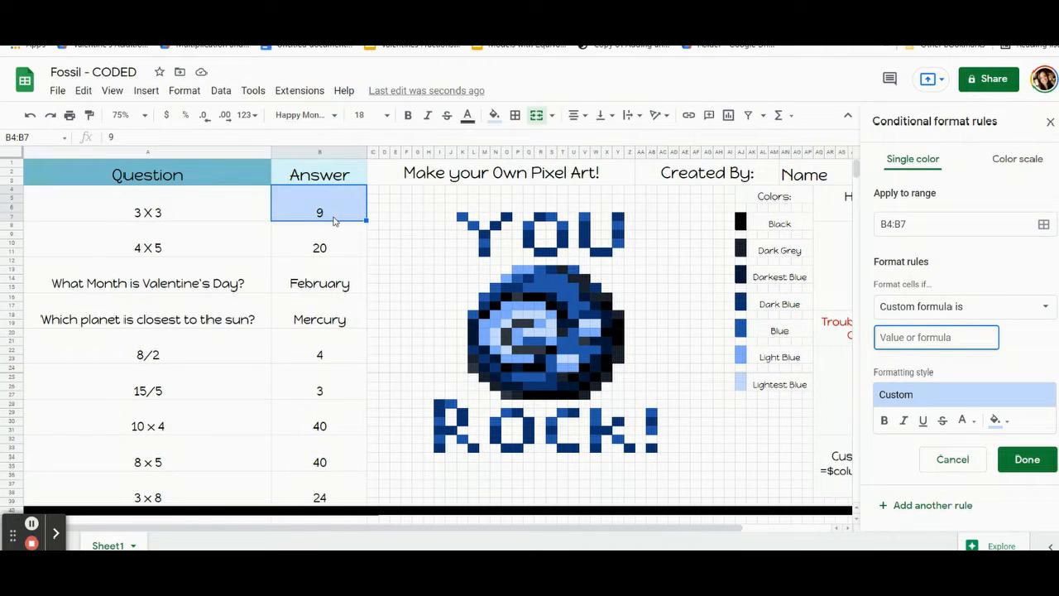
pyautogui.write('=$b$4=9')
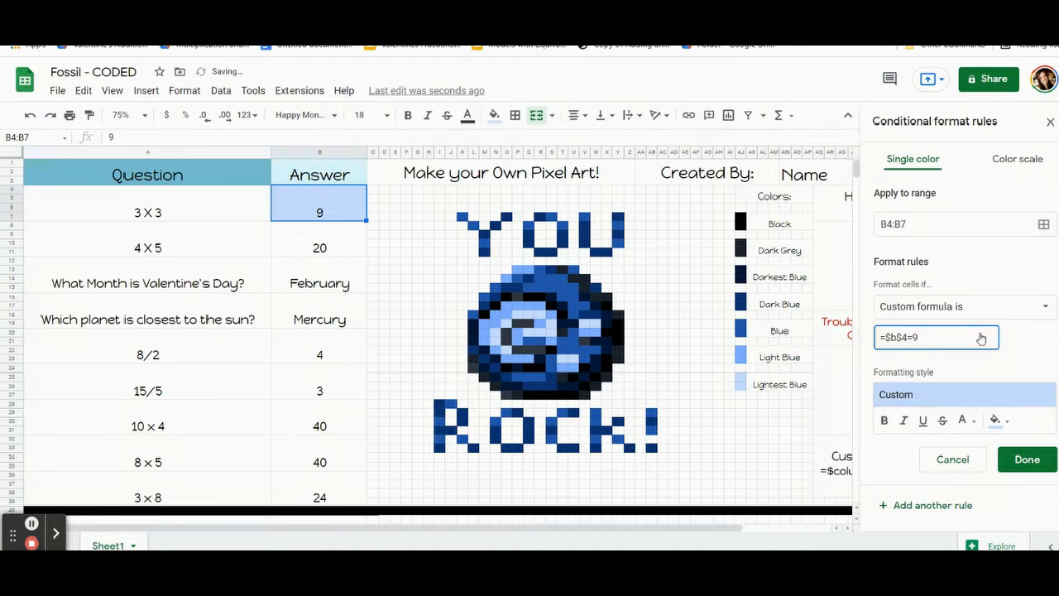
pyautogui.press('Return')
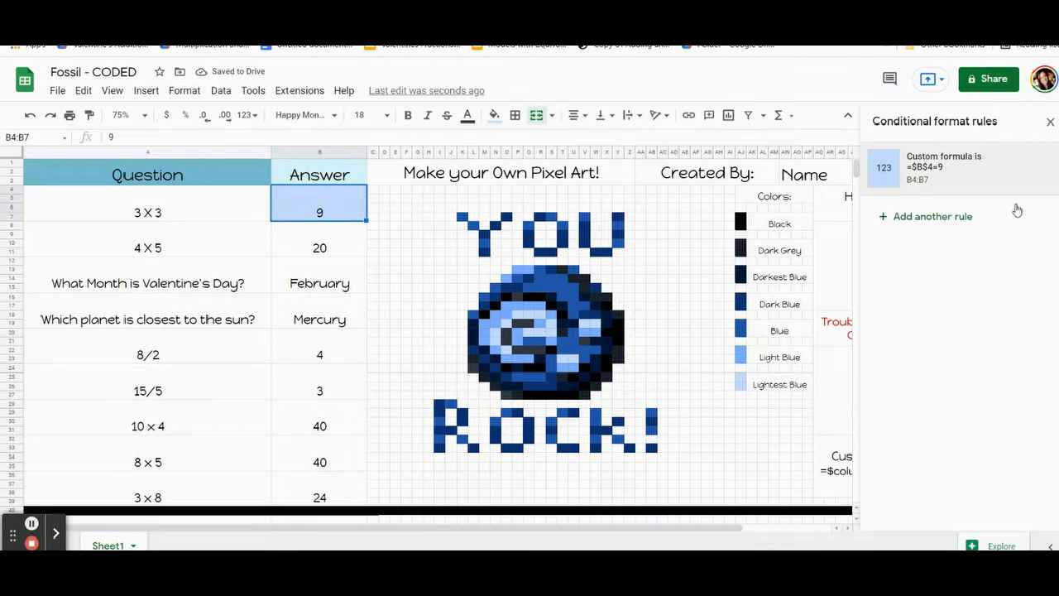
# Step: Test the rule by clearing the answer to 3 X 3 and re-entering 9
pyautogui.click(308, 194)
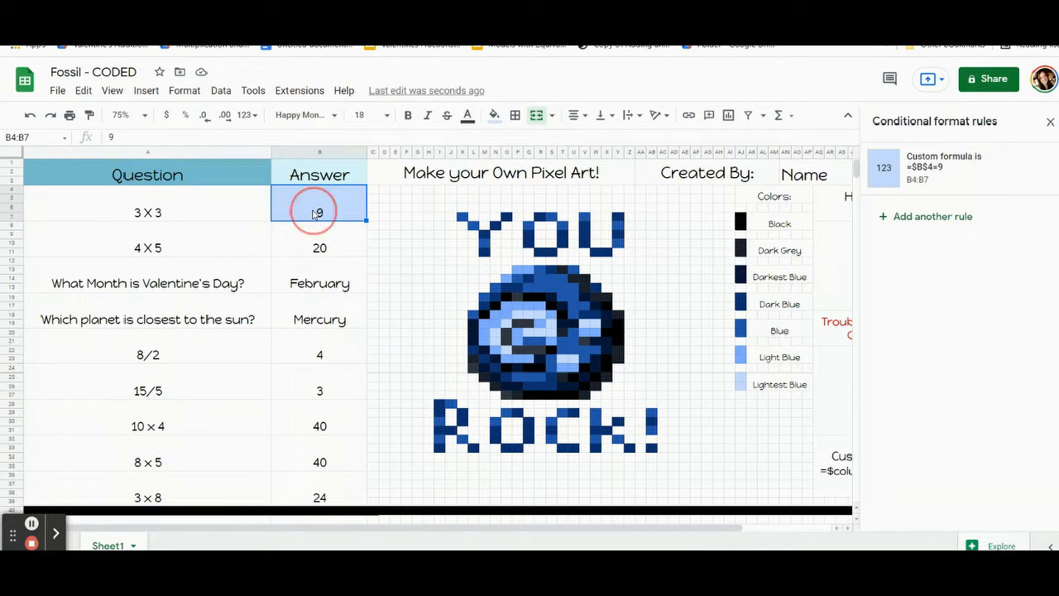
pyautogui.press('Delete')
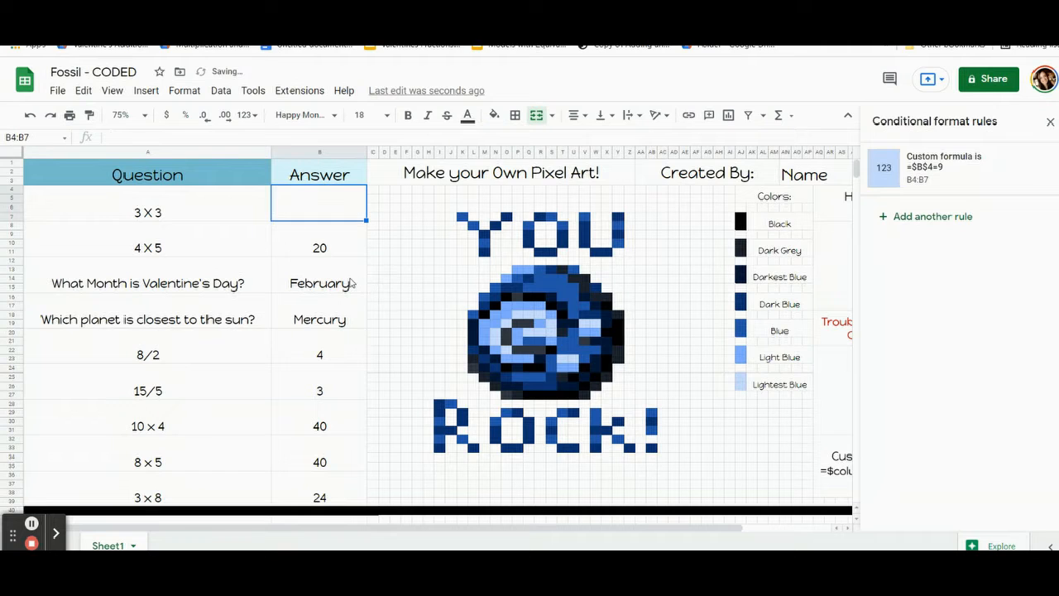
pyautogui.click(351, 283)
pyautogui.click(331, 212)
pyautogui.write('9')
pyautogui.click(345, 283)
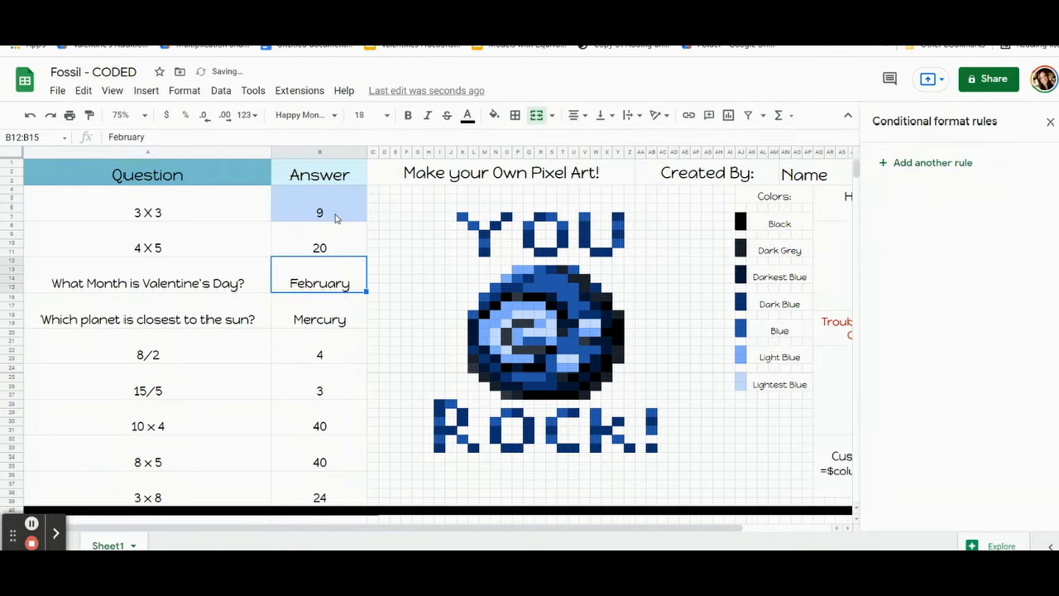
# Step: Reopen the =$B$4=9 rule and add the lightest blue fossil cells V19:W19, T23:U23 and O22 to its range
pyautogui.click(335, 218)
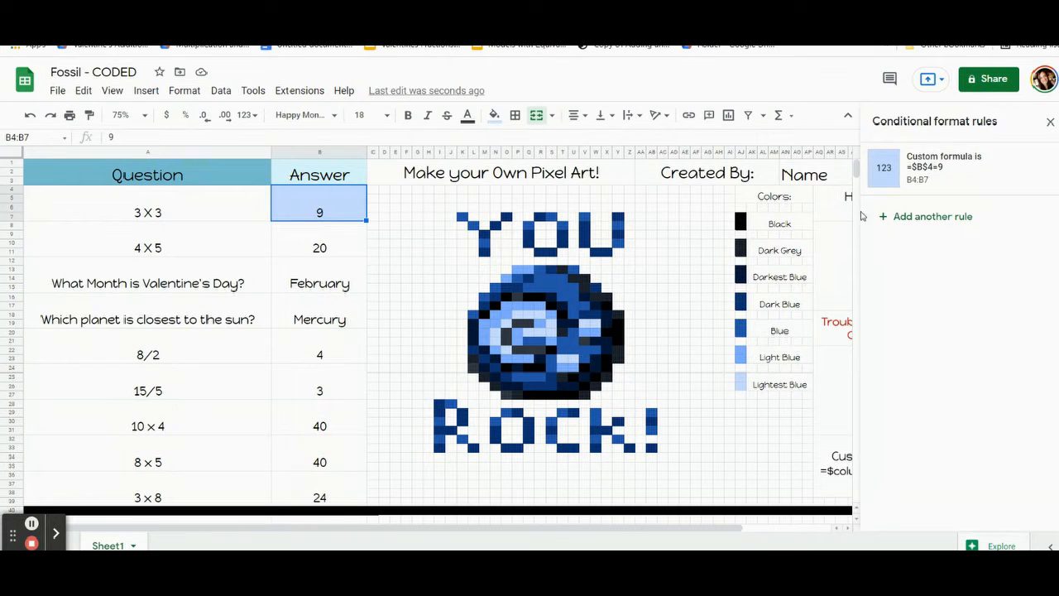
pyautogui.click(915, 170)
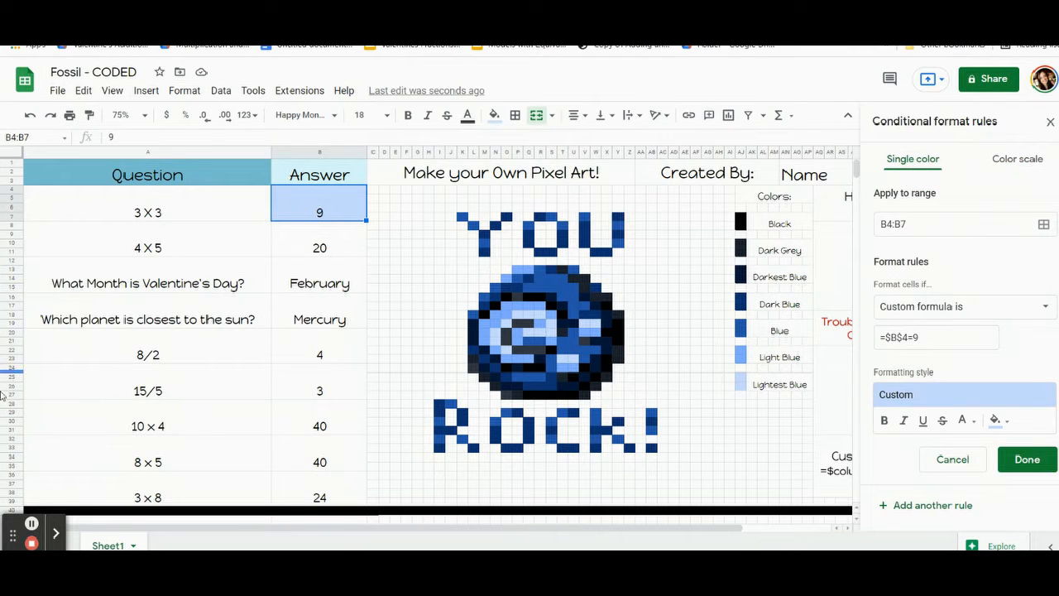
pyautogui.click(31, 523)
pyautogui.click(1043, 226)
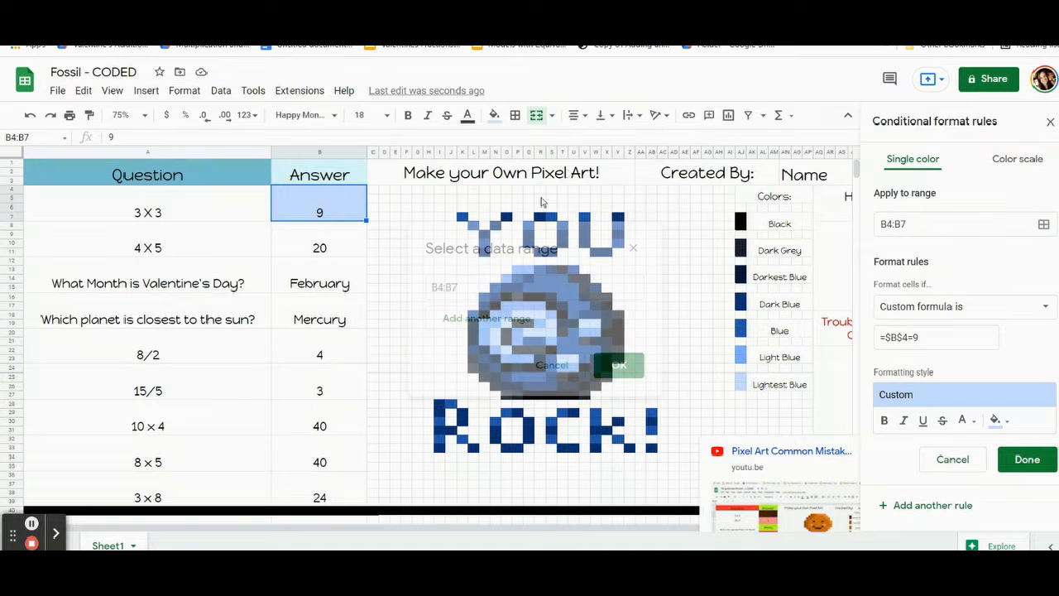
pyautogui.moveTo(557, 238); pyautogui.dragTo(196, 152)
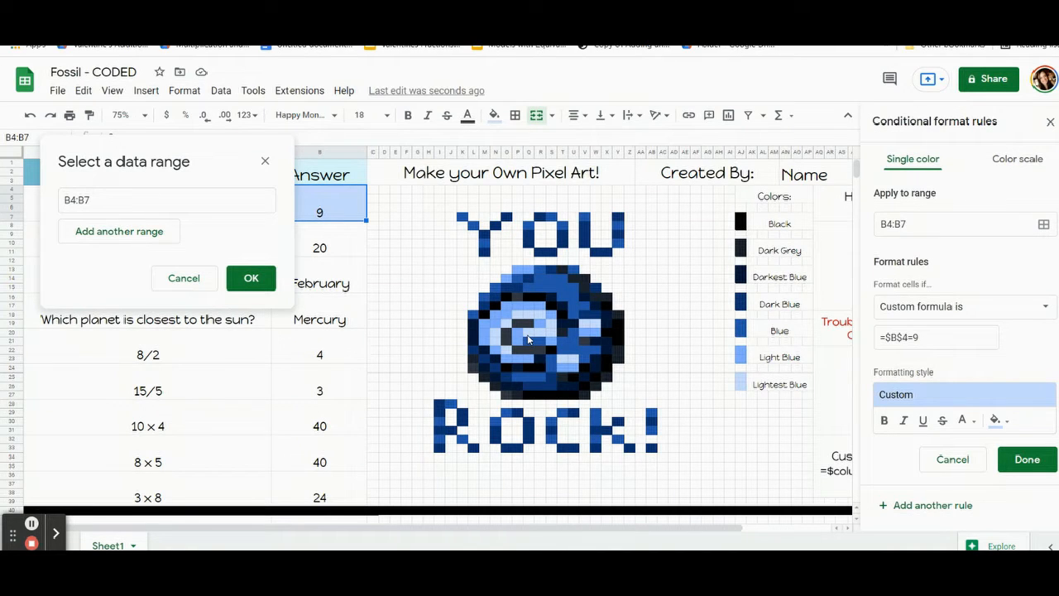
pyautogui.click(32, 524)
pyautogui.moveTo(585, 326); pyautogui.dragTo(595, 325)
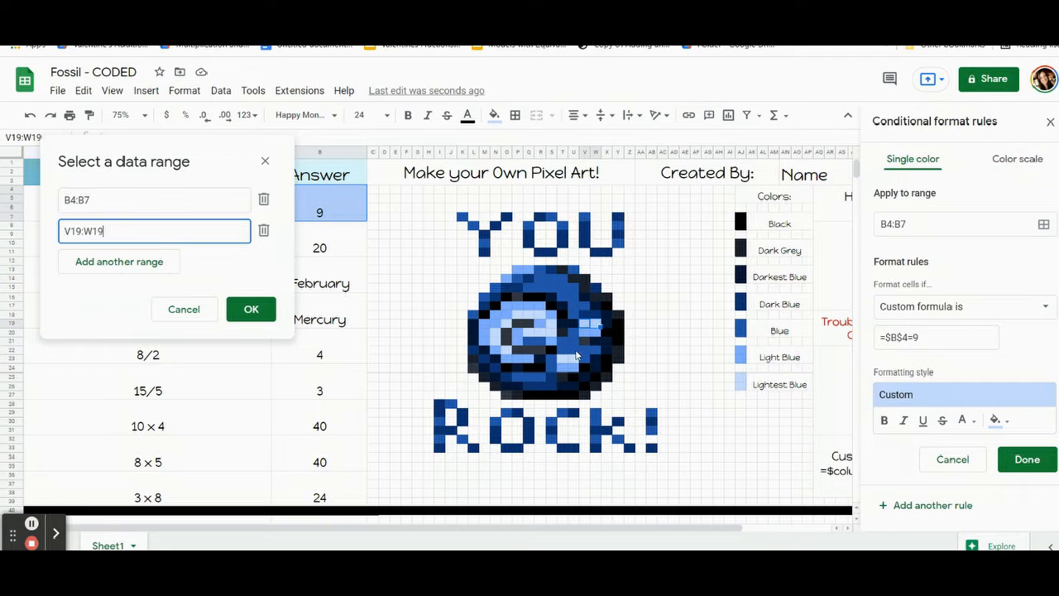
pyautogui.keyDown('ctrl'); pyautogui.click(570, 360); pyautogui.keyUp('ctrl')
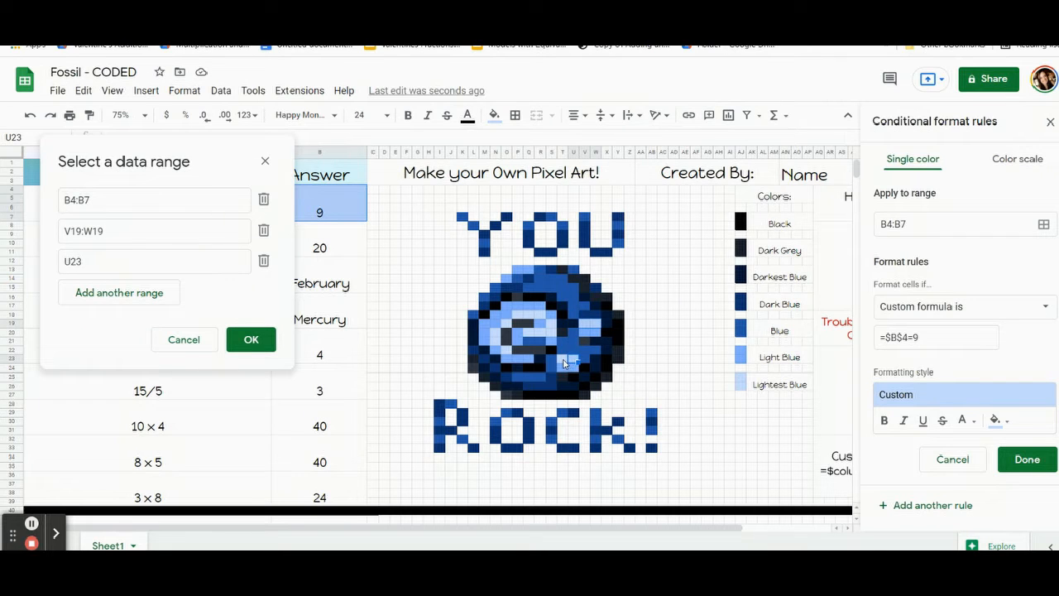
pyautogui.moveTo(515, 347); pyautogui.dragTo(507, 350)
pyautogui.keyDown('ctrl'); pyautogui.click(500, 348); pyautogui.keyUp('ctrl')
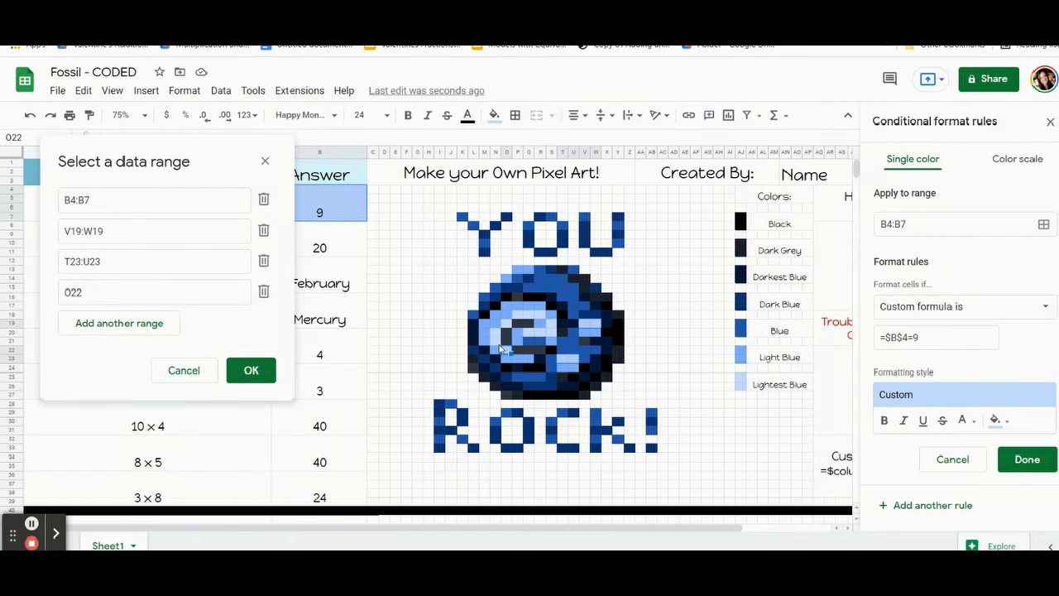
# Step: Extend the rule's range with N20:N21, O19, P18:R18, S19:S20 and Q20:R20, and save the rule
pyautogui.moveTo(498, 338); pyautogui.dragTo(508, 328)
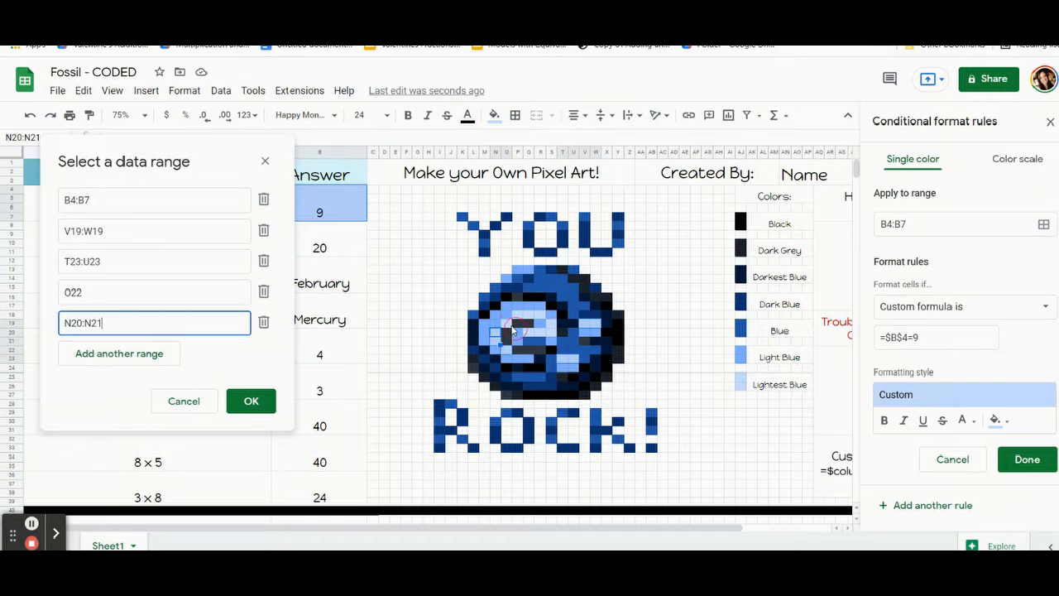
pyautogui.keyDown('ctrl'); pyautogui.click(526, 322); pyautogui.keyUp('ctrl')
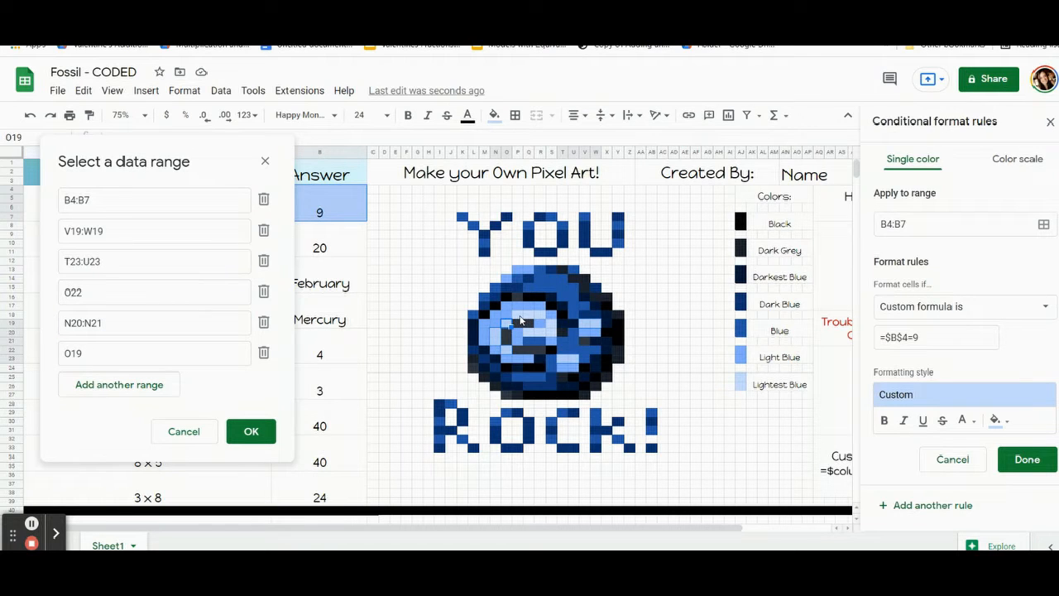
pyautogui.moveTo(530, 318); pyautogui.dragTo(546, 335)
pyautogui.keyDown('ctrl'); pyautogui.click(554, 336); pyautogui.keyUp('ctrl')
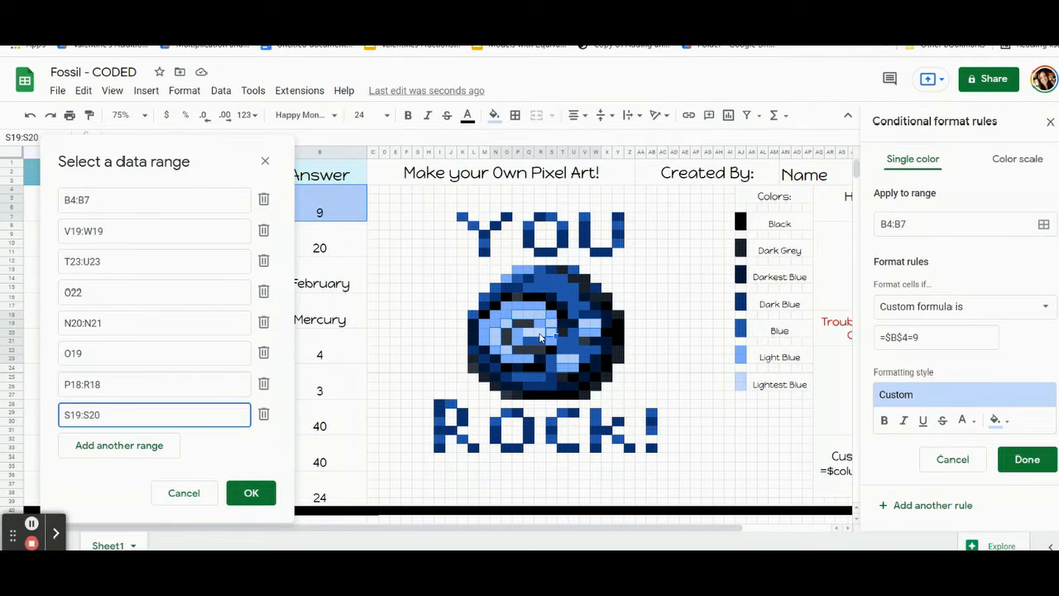
pyautogui.keyDown('ctrl'); pyautogui.click(532, 337); pyautogui.keyUp('ctrl')
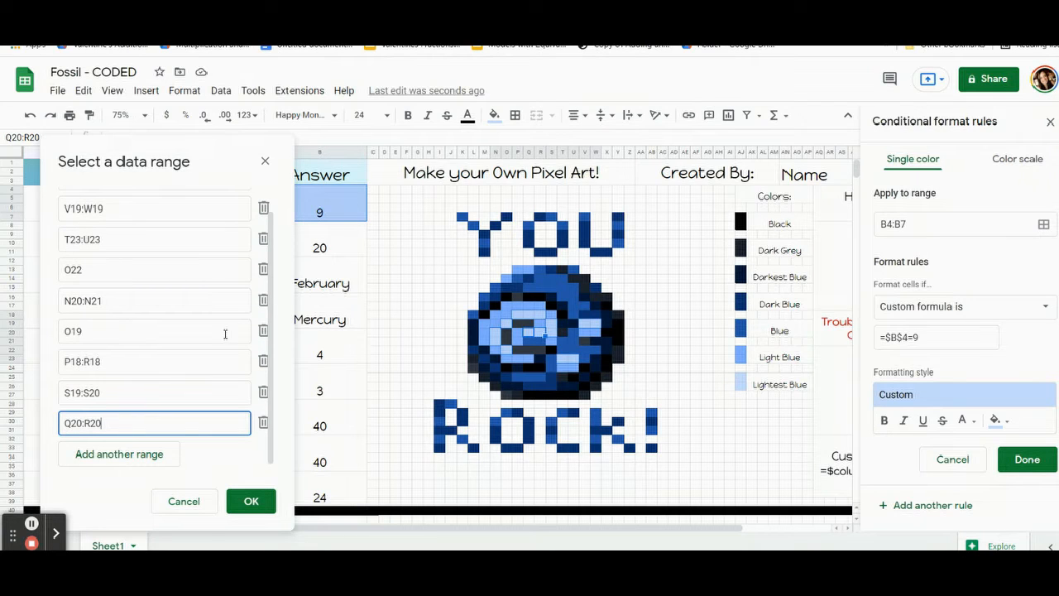
pyautogui.scroll(1, 136, 314)
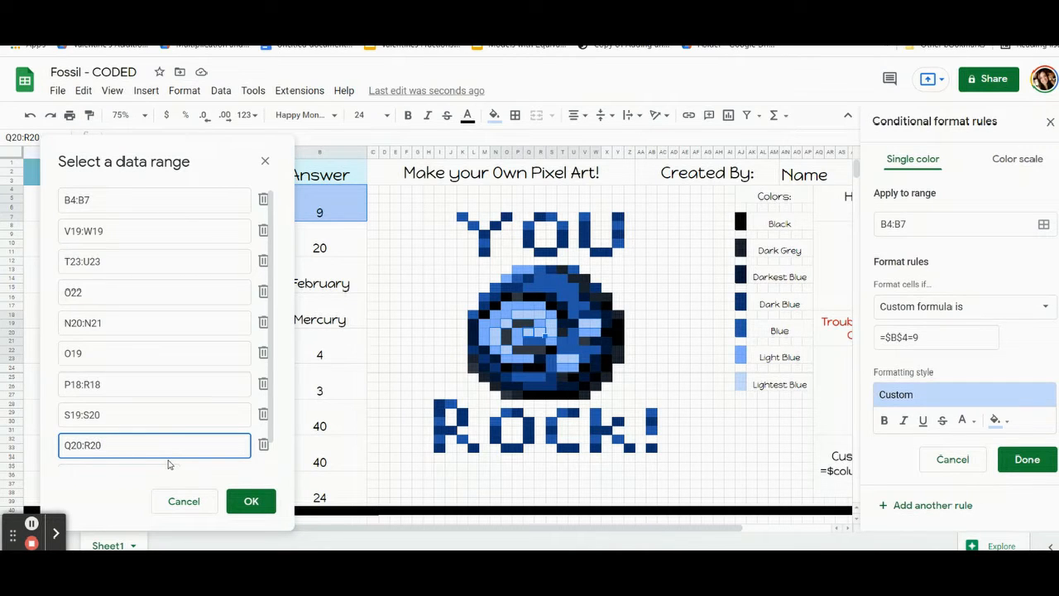
pyautogui.click(253, 502)
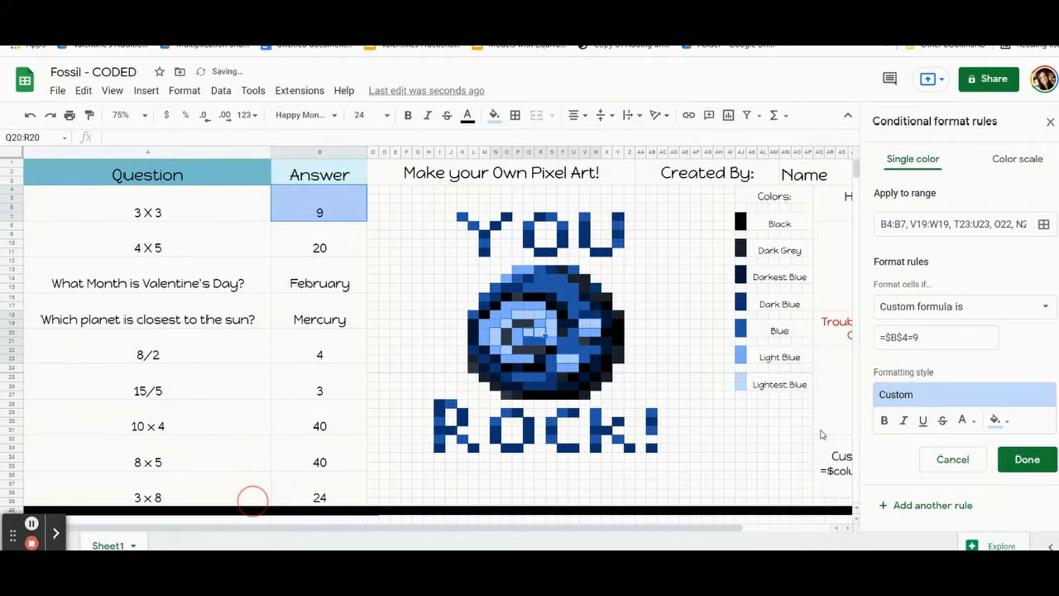
pyautogui.click(1027, 459)
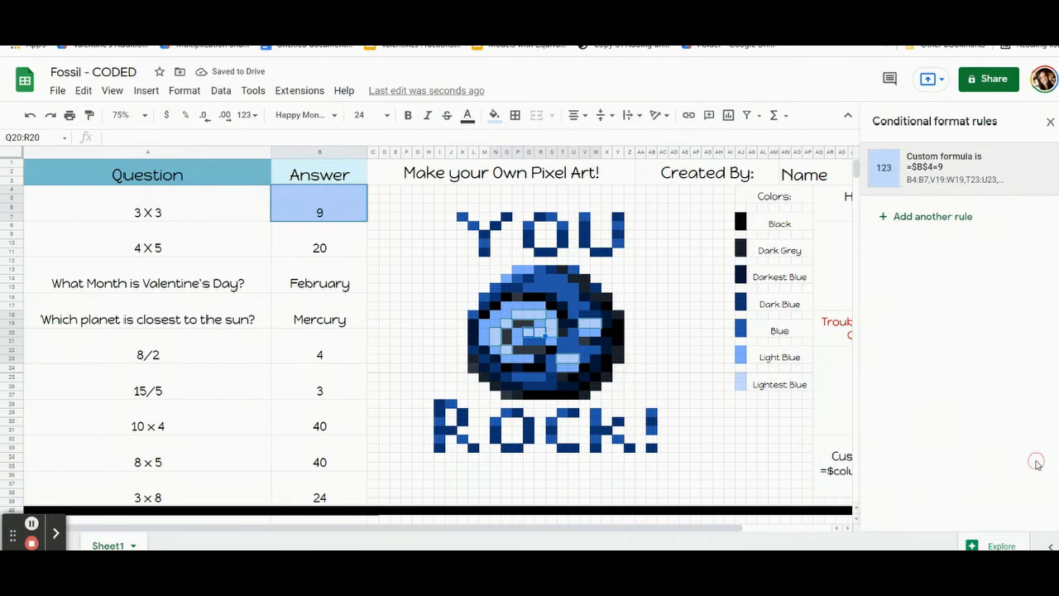
# Step: Reset the regular fill color of the selected lightest blue fossil cells, then deselect them
pyautogui.click(495, 119)
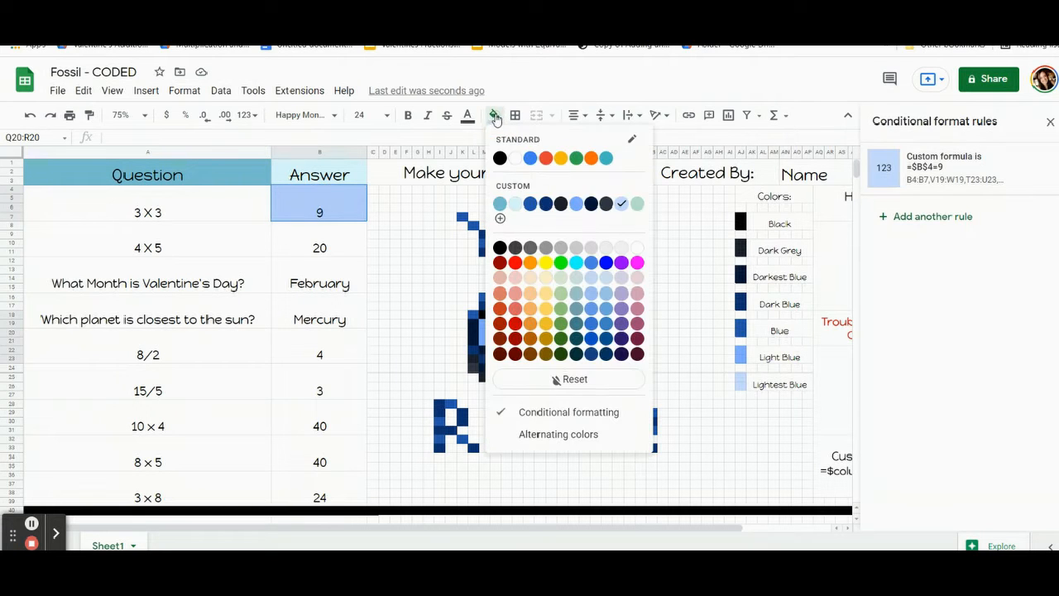
pyautogui.click(604, 386)
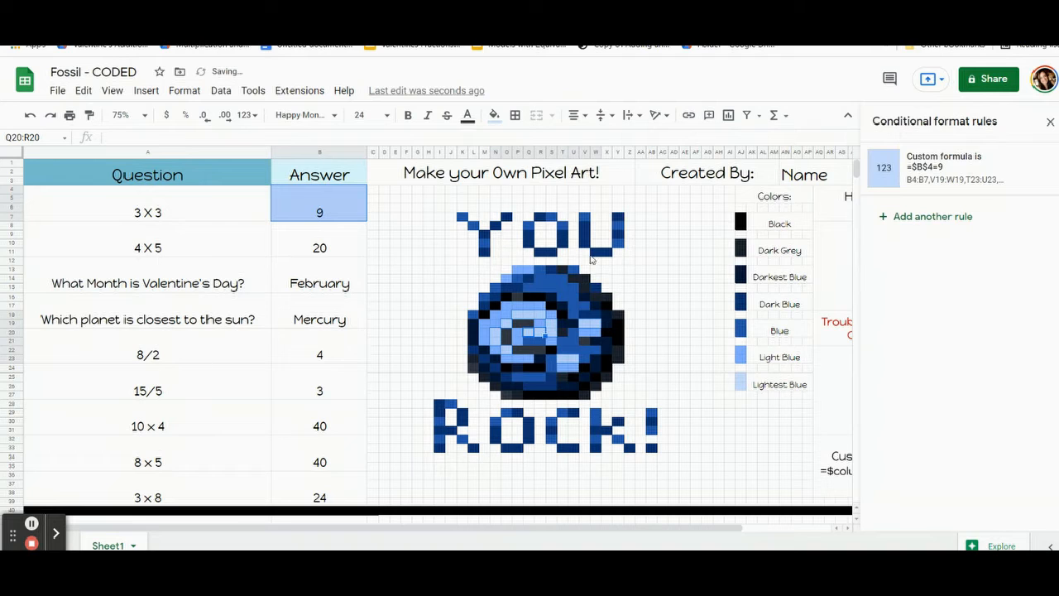
pyautogui.click(133, 314)
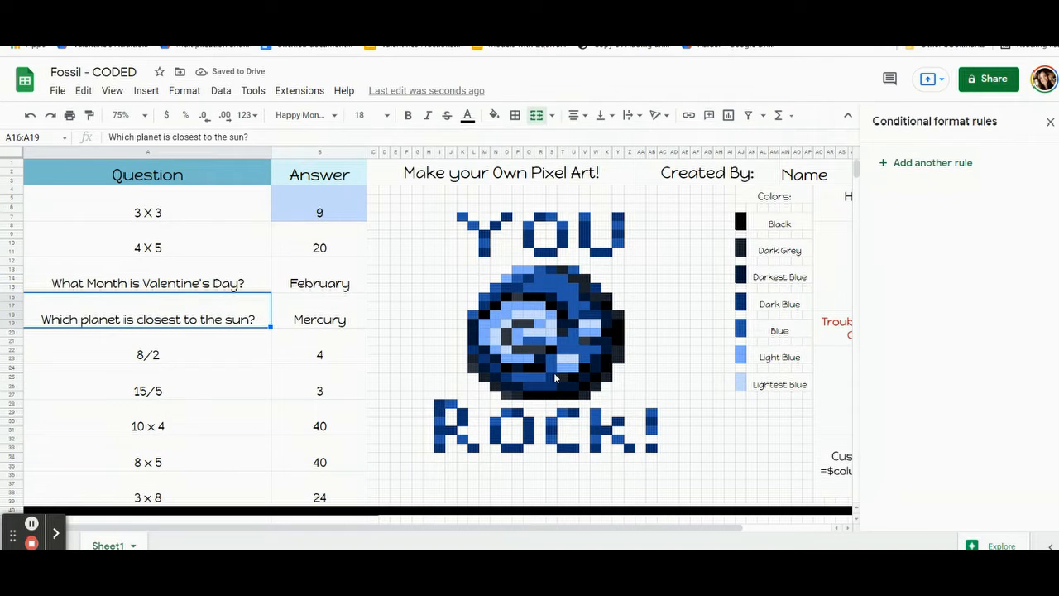
# Step: Check that the first answer controls the lightest blue pixels by clearing B4:B7 and entering 9 again
pyautogui.click(327, 216)
pyautogui.press('Delete')
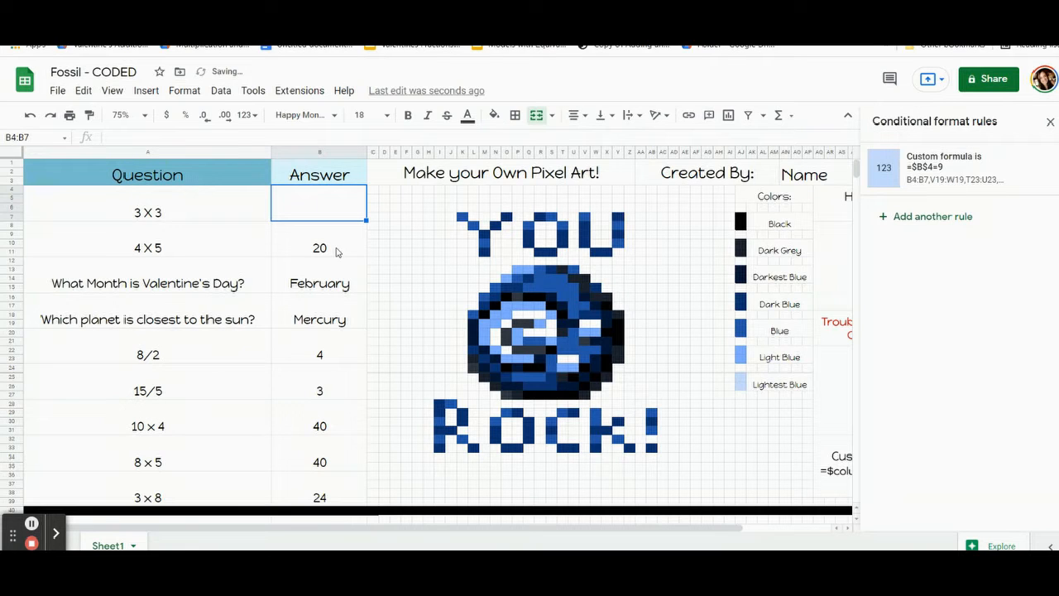
pyautogui.click(344, 287)
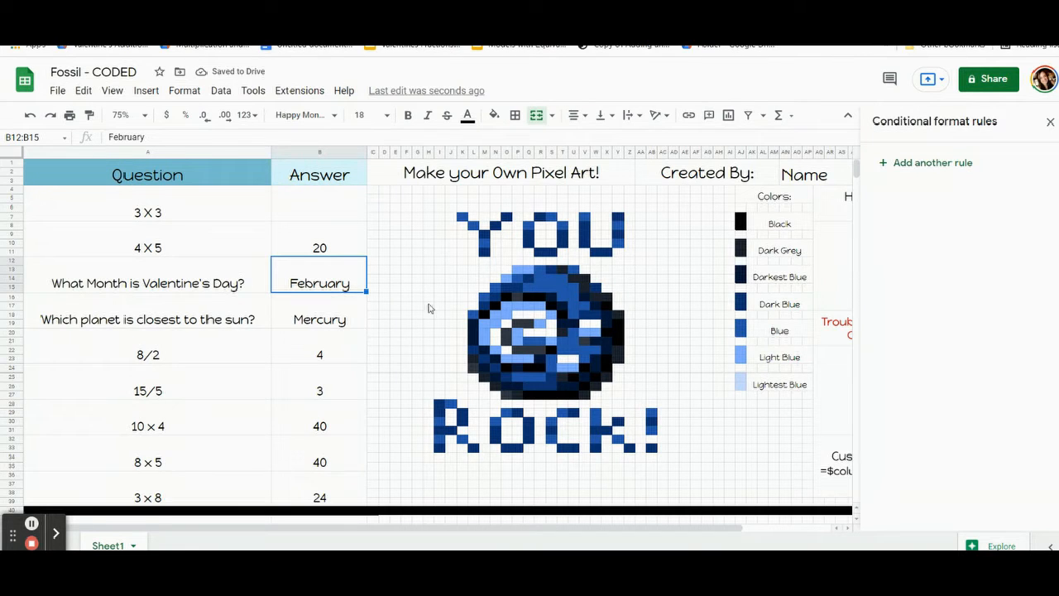
pyautogui.click(335, 218)
pyautogui.write('9')
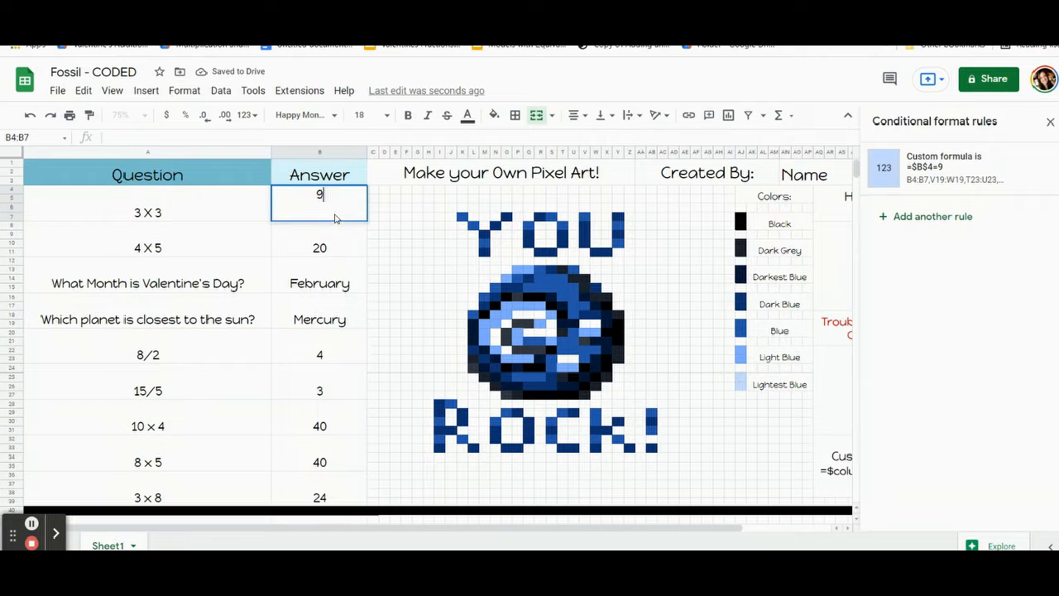
pyautogui.click(285, 251)
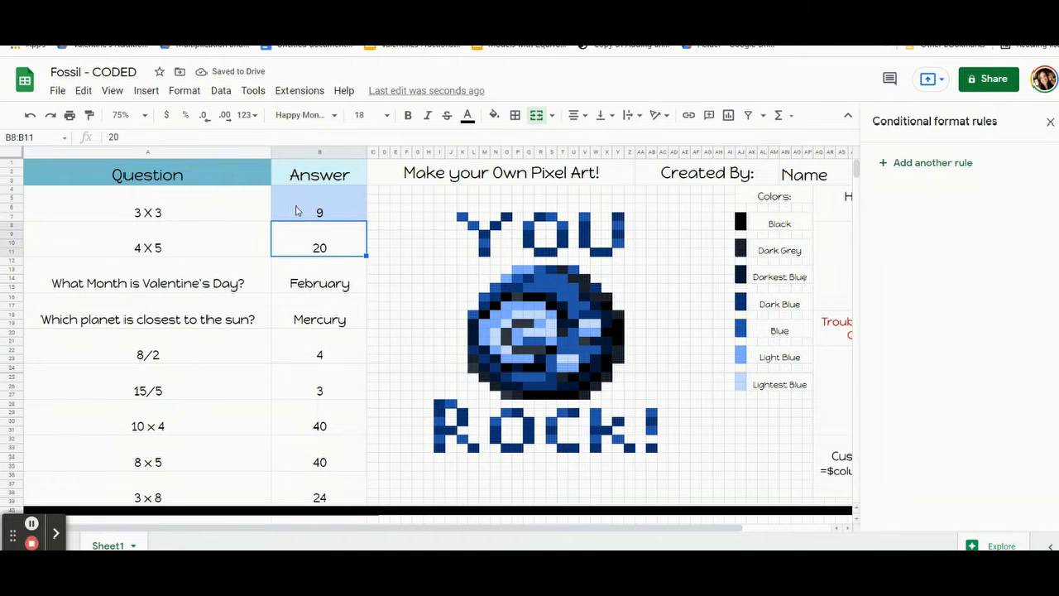
# Step: Clear the first answer in B4:B7 and start a new conditional format rule for the second answer, B8:B11
pyautogui.click(297, 211)
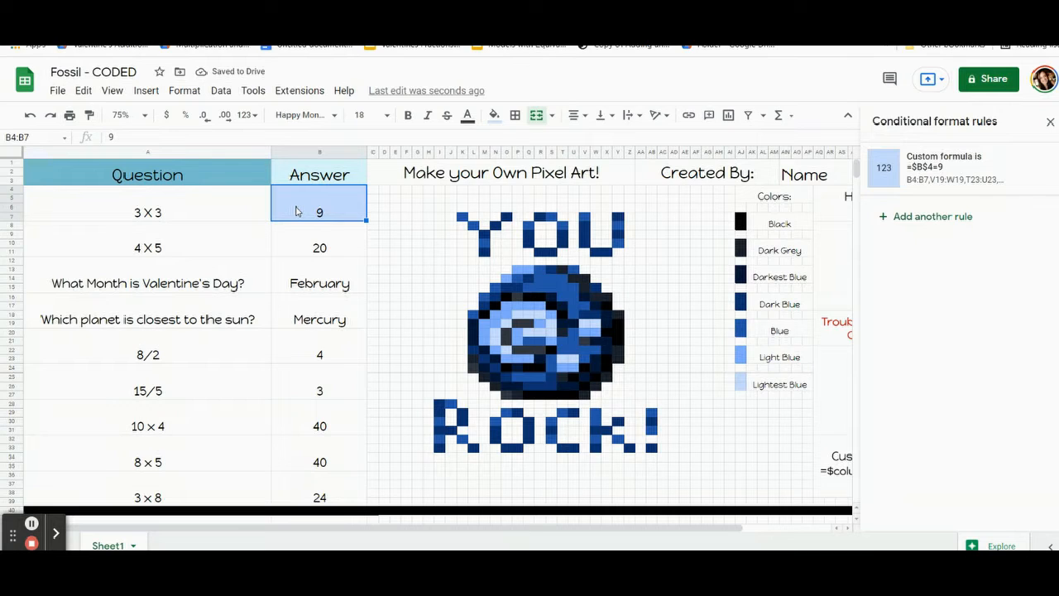
pyautogui.press('Delete')
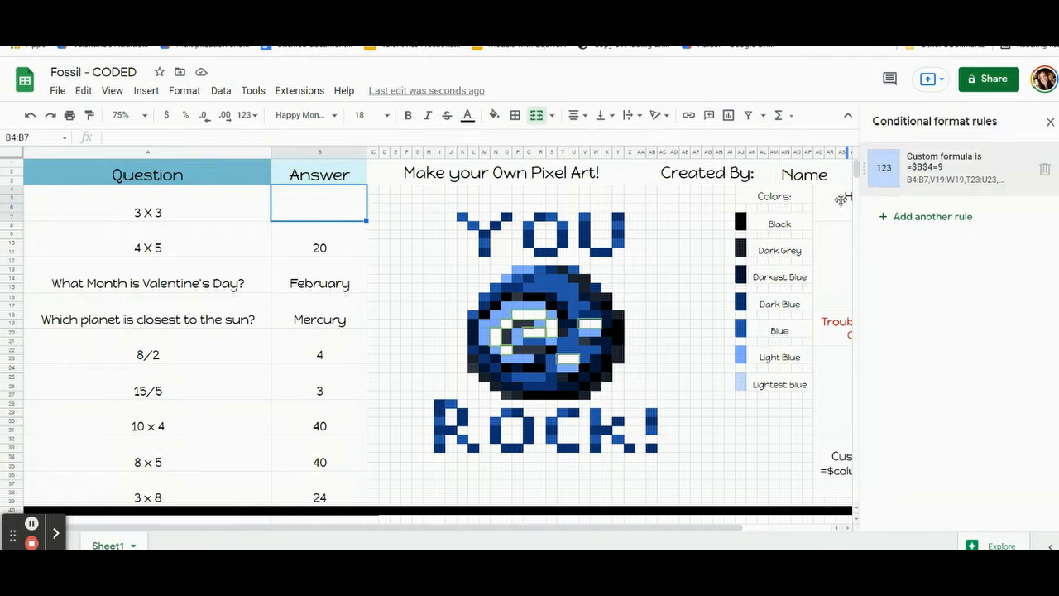
pyautogui.click(304, 245)
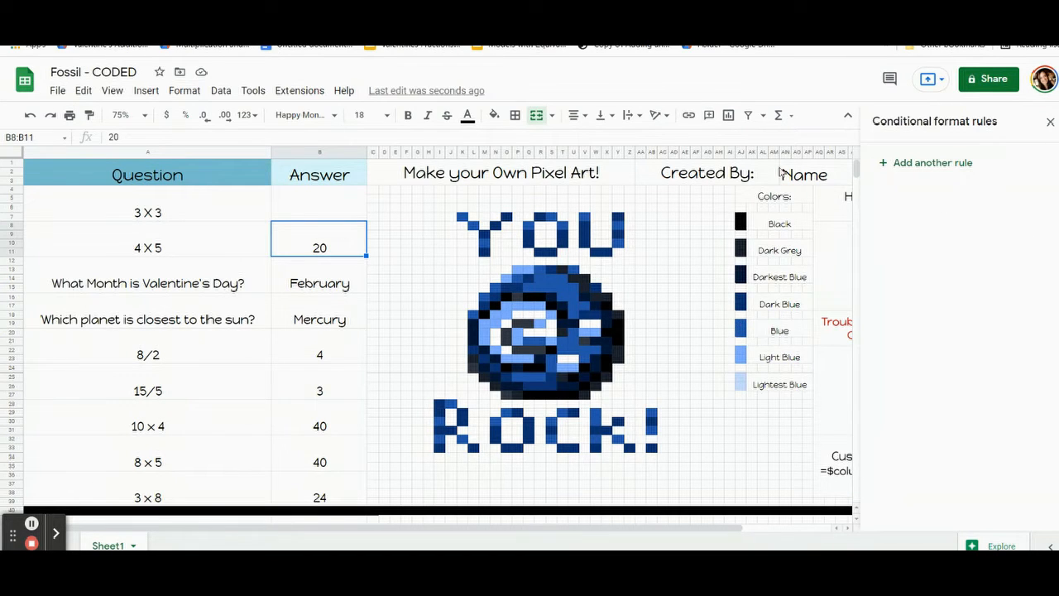
pyautogui.click(944, 165)
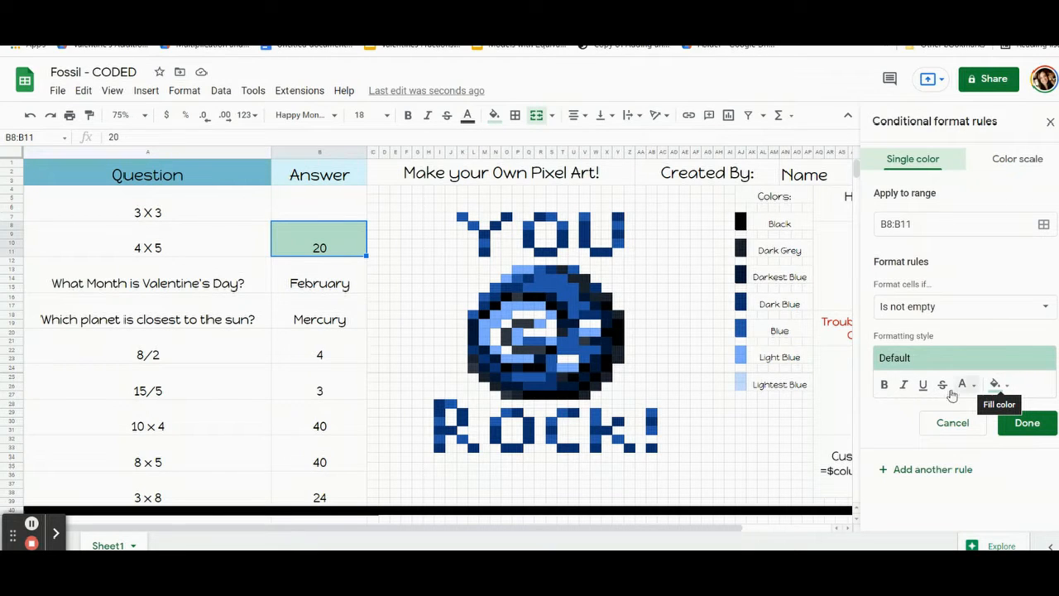
# Step: Check the fill color of fossil cell Y22 and set the B8:B11 rule's fill to the matching dark grey custom color
pyautogui.click(622, 355)
pyautogui.click(494, 115)
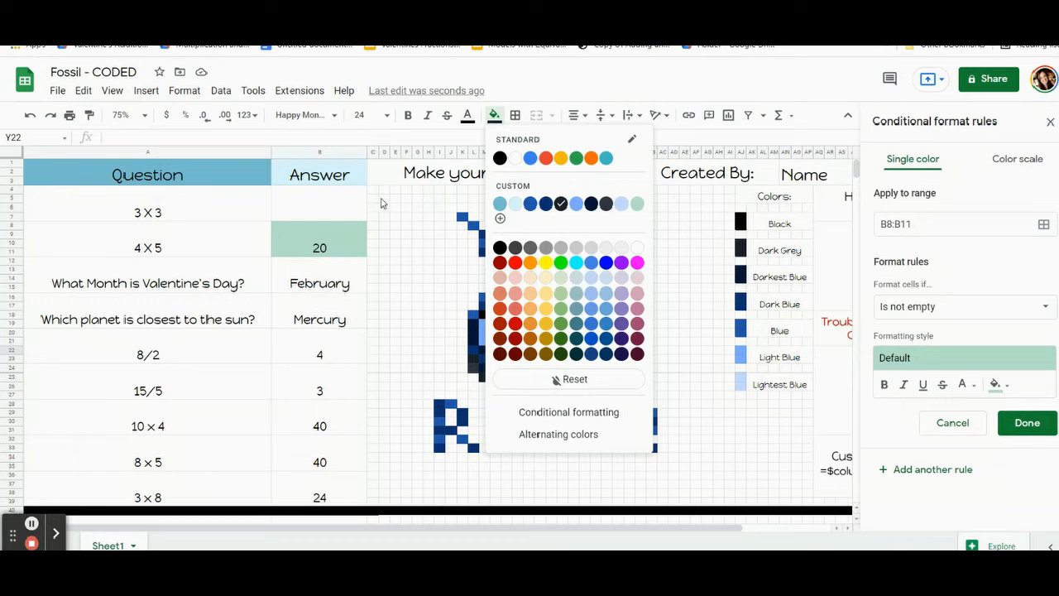
pyautogui.click(306, 240)
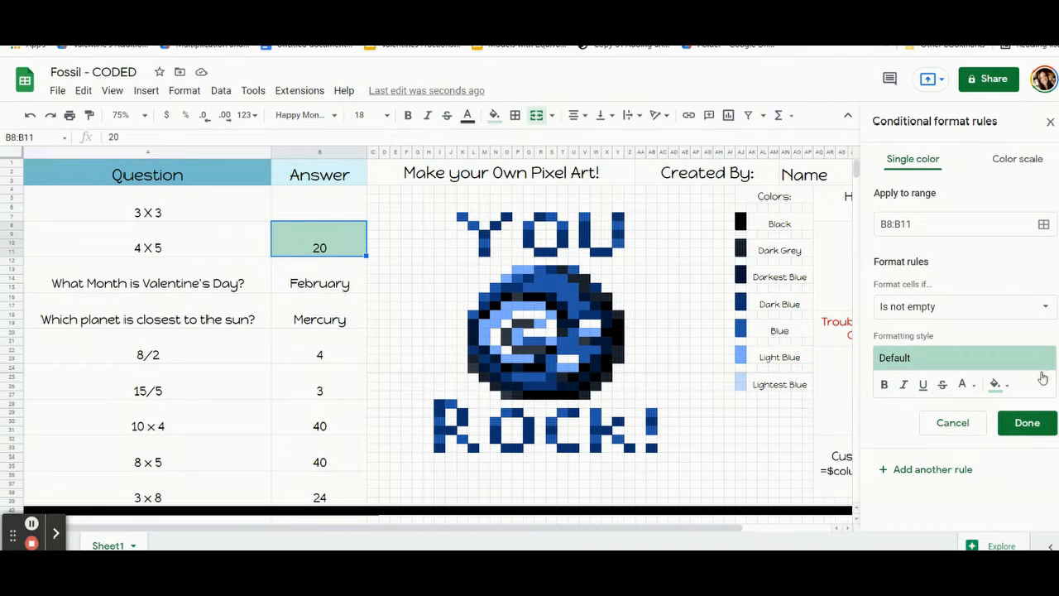
pyautogui.click(996, 385)
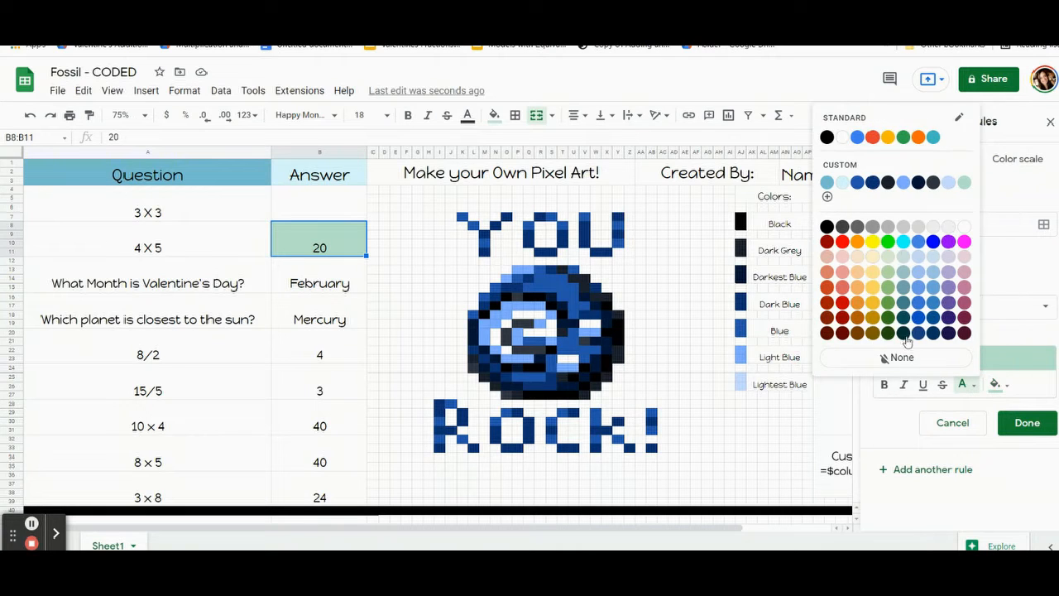
pyautogui.click(887, 182)
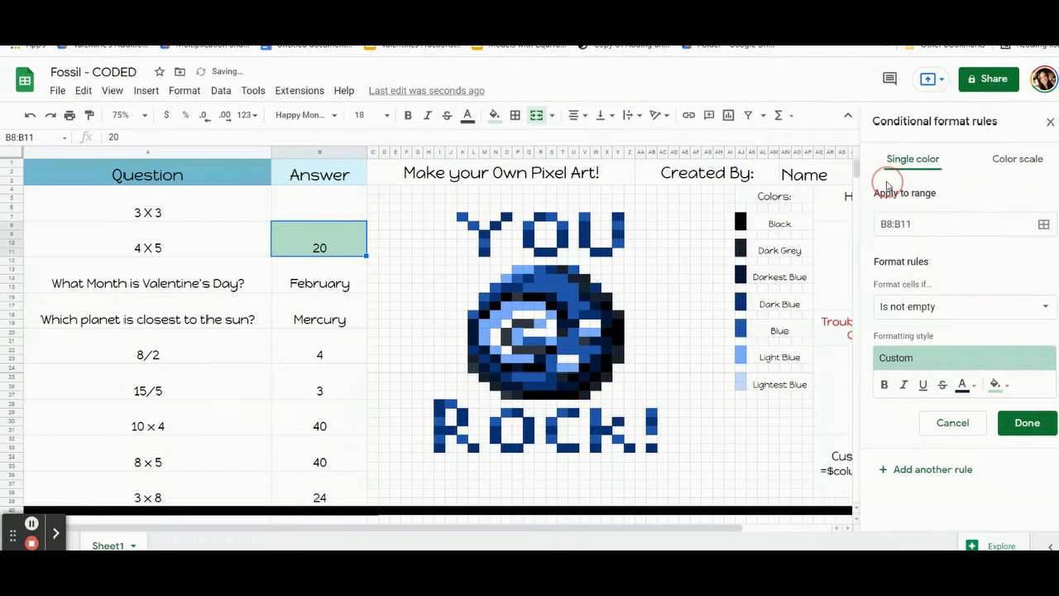
pyautogui.click(995, 386)
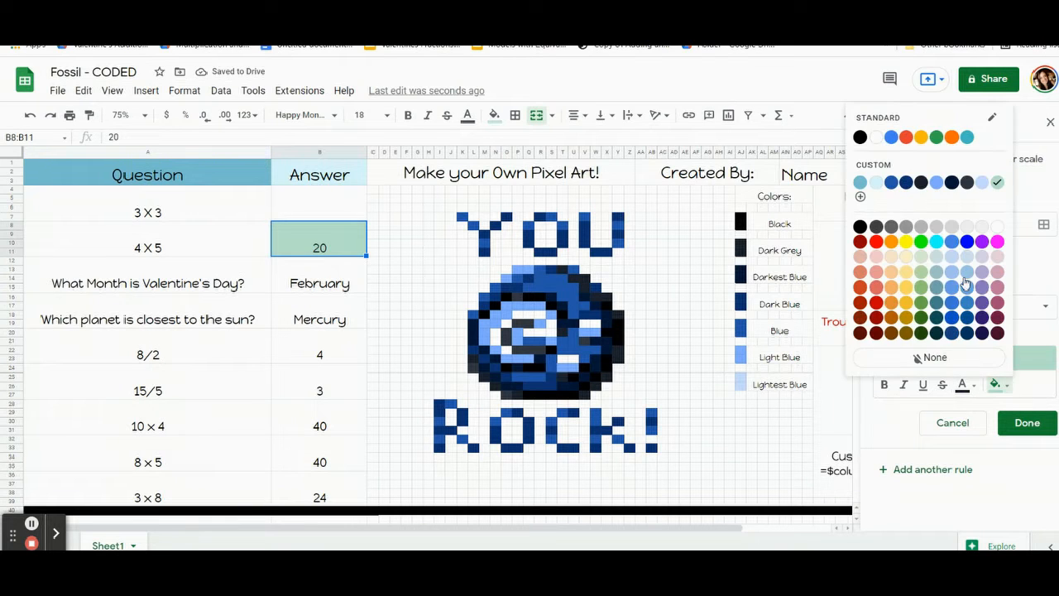
pyautogui.click(920, 183)
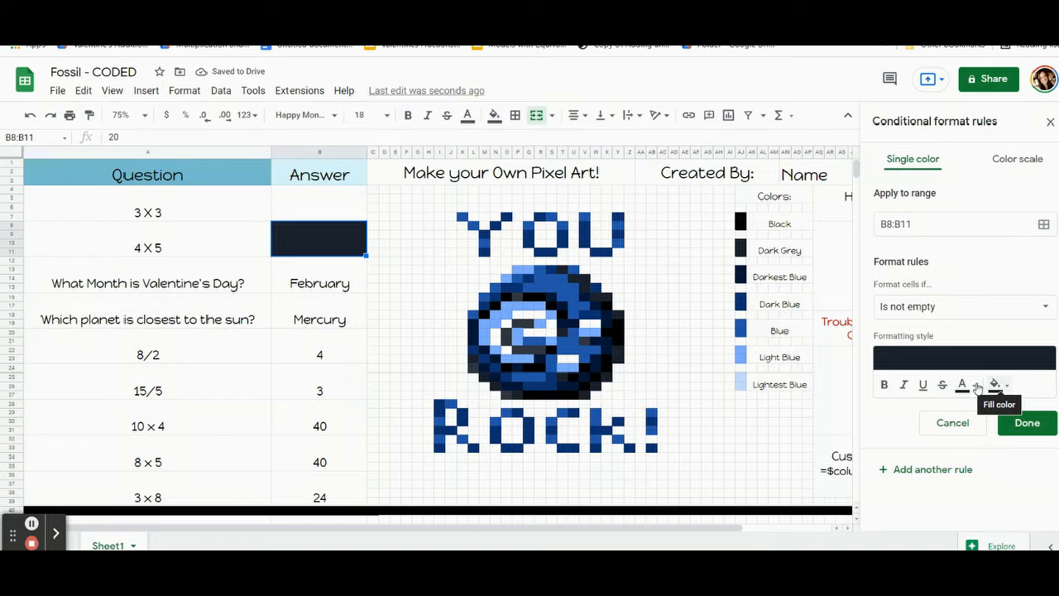
# Step: Set the rule's text color to white so the answer is readable on the dark grey fill
pyautogui.click(974, 385)
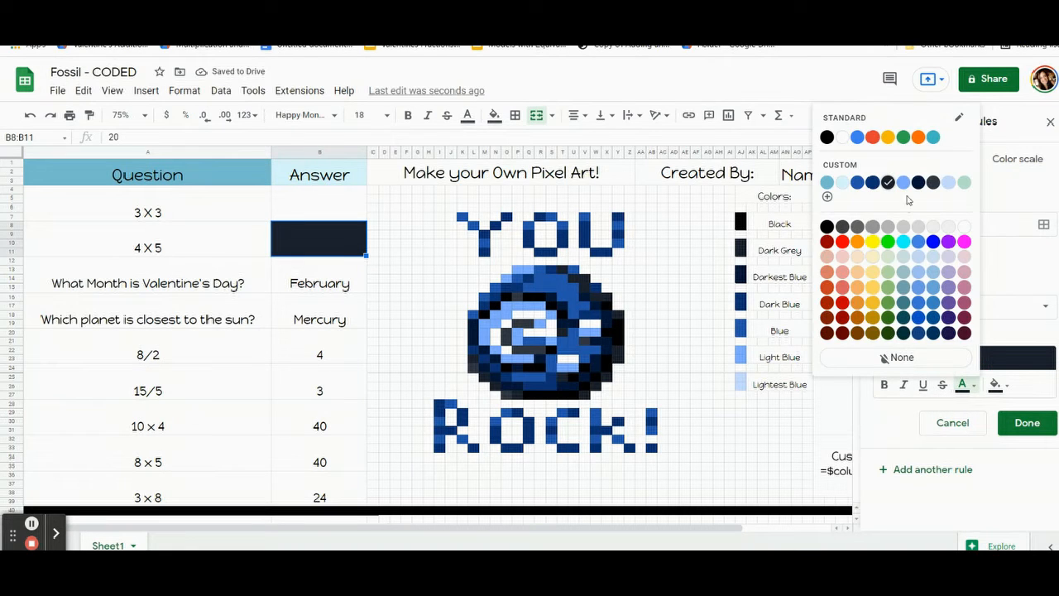
pyautogui.click(827, 137)
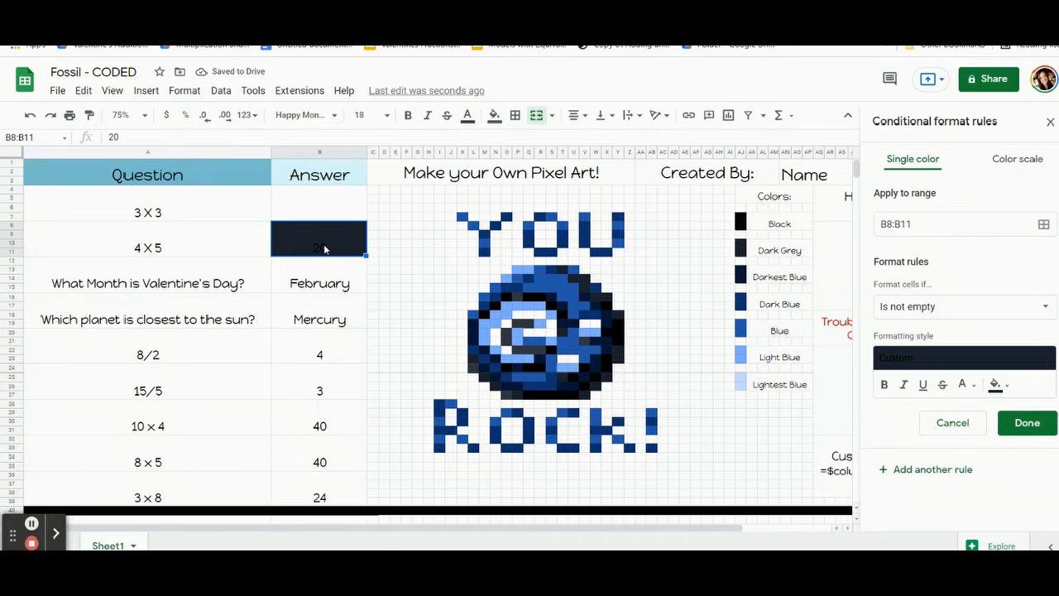
pyautogui.click(994, 386)
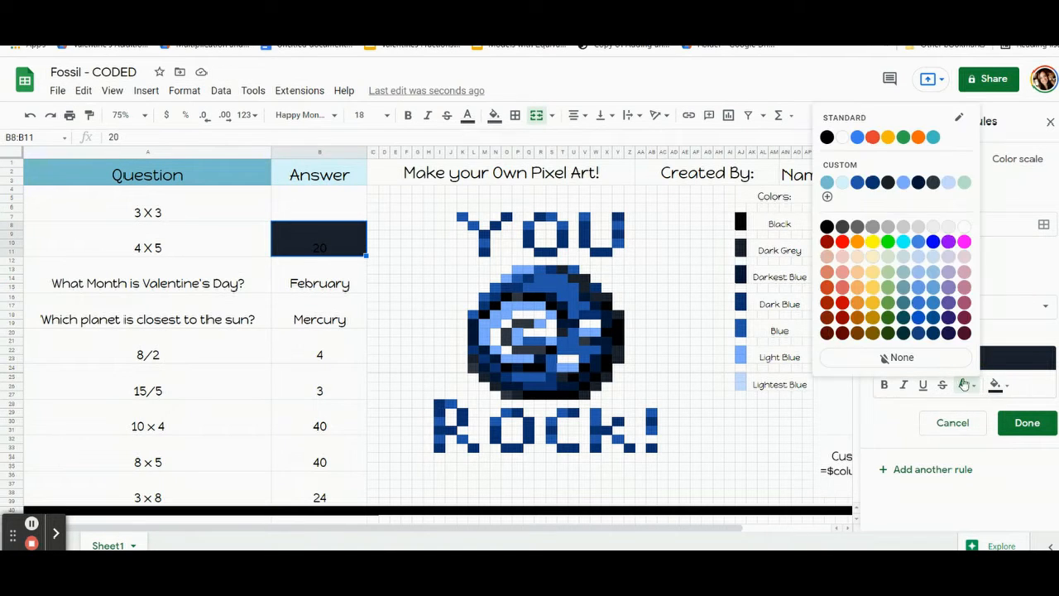
pyautogui.click(965, 228)
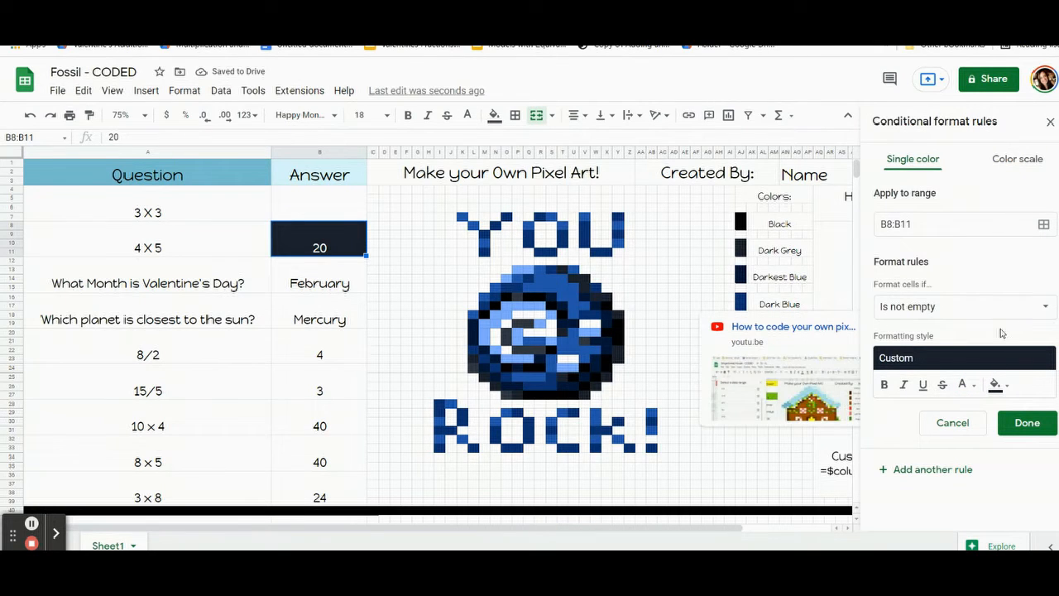
# Step: Change the rule's condition to the custom formula =$b$8=20
pyautogui.click(951, 312)
pyautogui.scroll(-3, 931, 414)
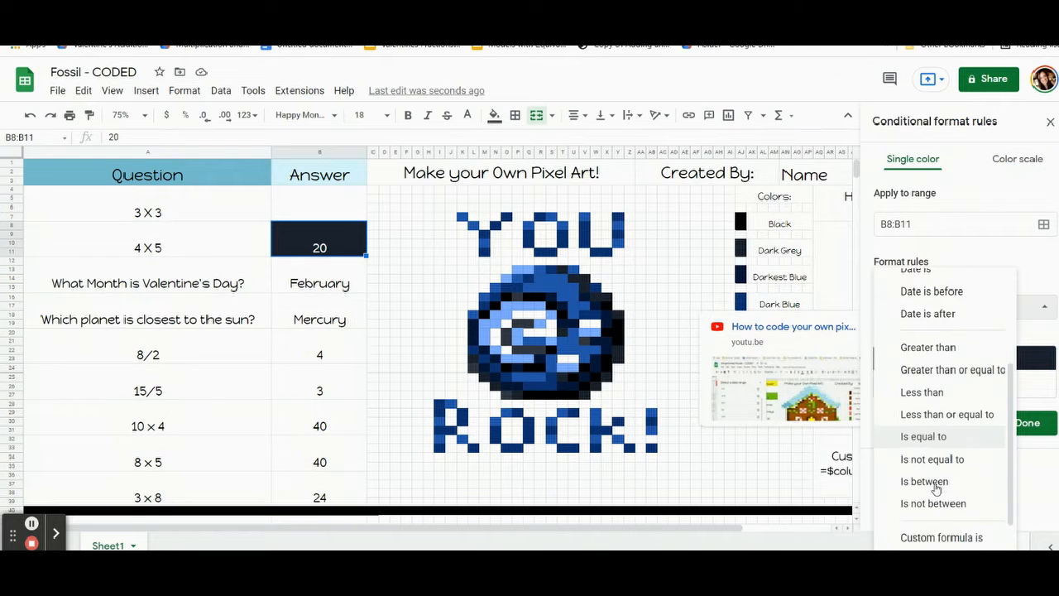
pyautogui.click(912, 541)
pyautogui.click(925, 333)
pyautogui.write('=$b$8')
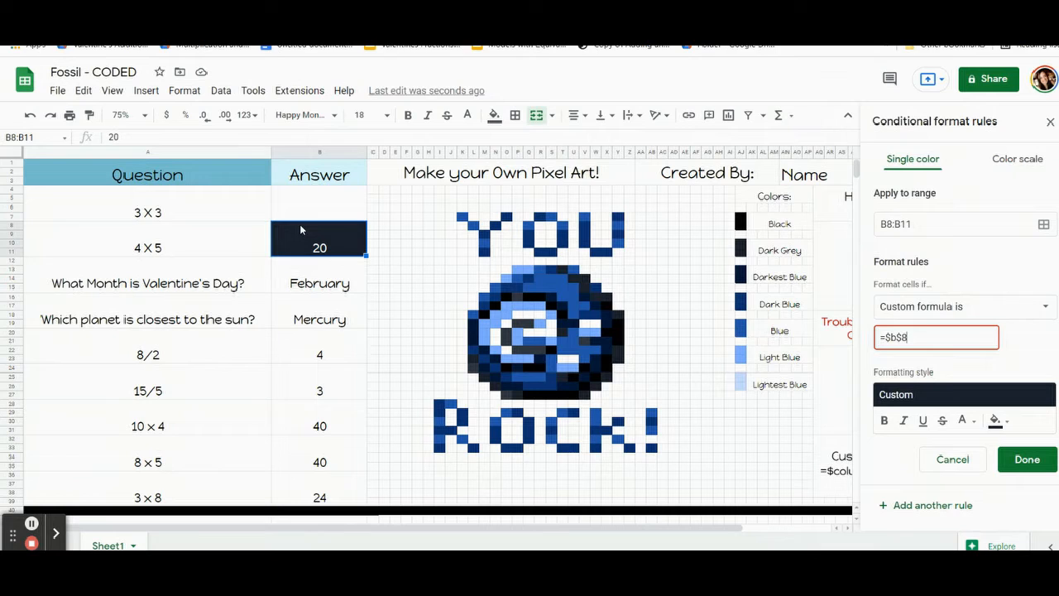
pyautogui.write('20')
# Step: Open the rule's range selection and add the dark grey fossil cells T13, U14:V14, V15 and W16:X16
pyautogui.click(1043, 224)
pyautogui.moveTo(547, 238); pyautogui.dragTo(198, 139)
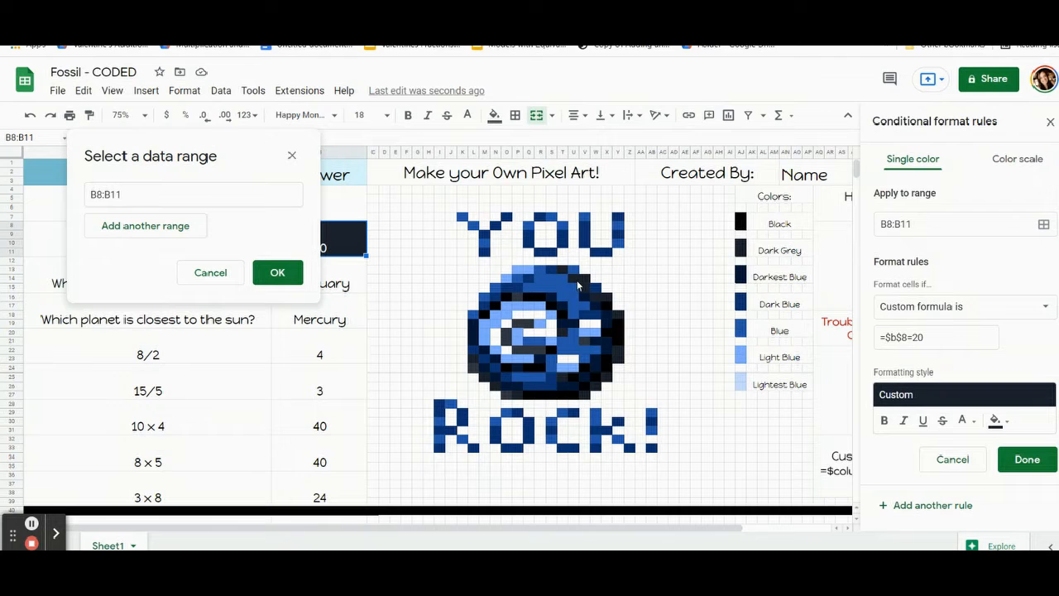
pyautogui.click(31, 523)
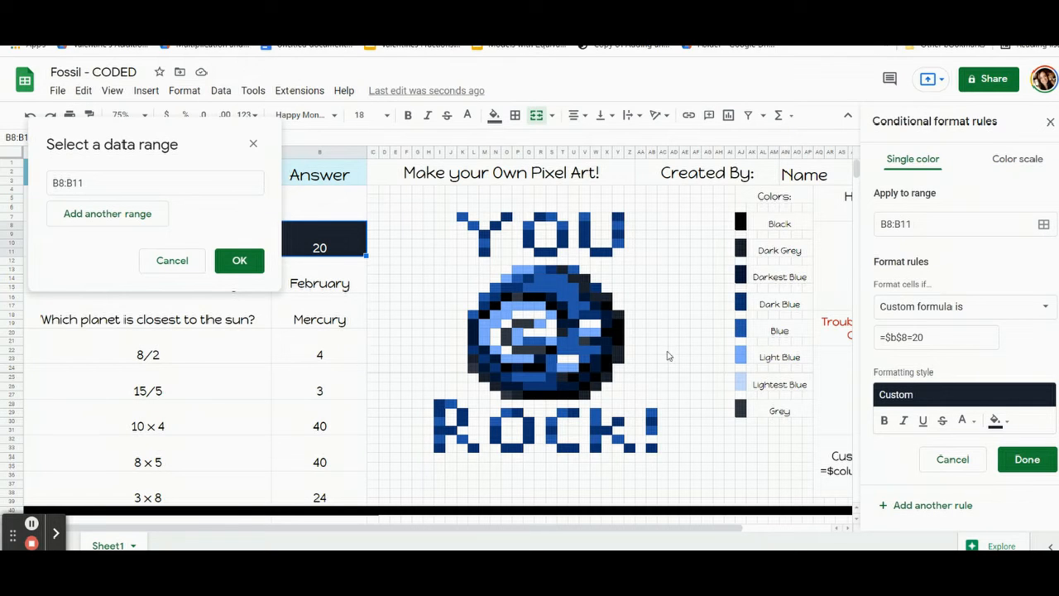
pyautogui.keyDown('ctrl'); pyautogui.click(561, 268); pyautogui.keyUp('ctrl')
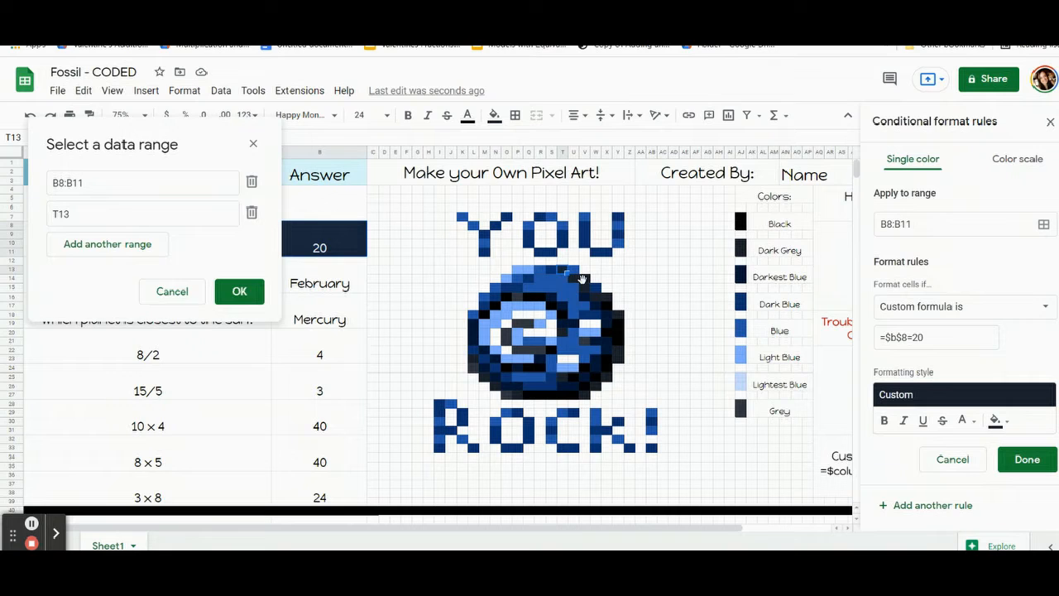
pyautogui.keyDown('ctrl'); pyautogui.click(573, 277); pyautogui.keyUp('ctrl')
pyautogui.keyDown('shift'); pyautogui.click(583, 279); pyautogui.keyUp('shift')
pyautogui.keyDown('ctrl'); pyautogui.click(586, 289); pyautogui.keyUp('ctrl')
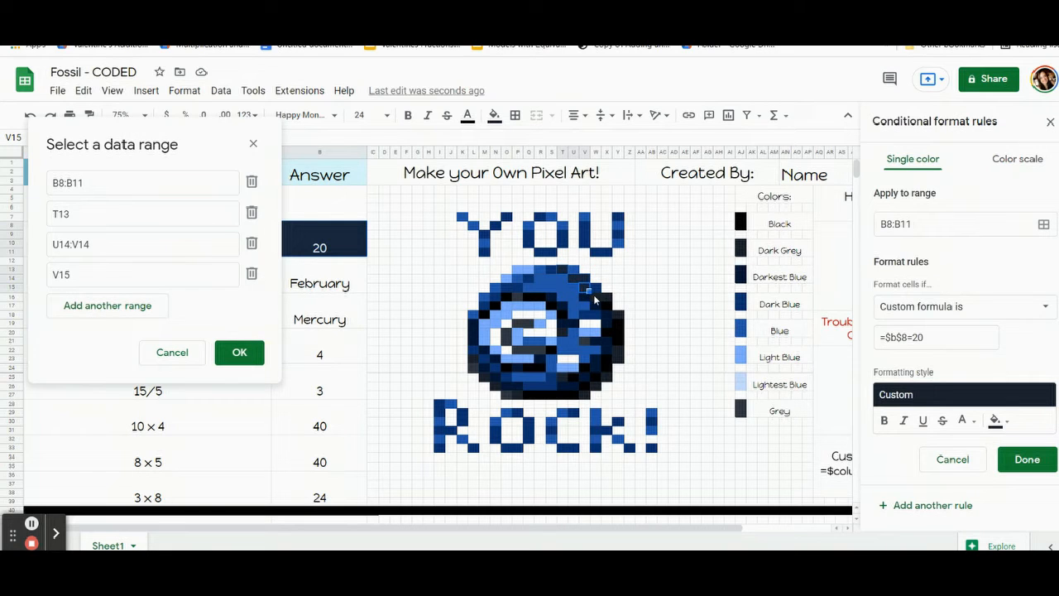
pyautogui.keyDown('ctrl'); pyautogui.click(597, 296); pyautogui.keyUp('ctrl')
pyautogui.keyDown('shift'); pyautogui.click(606, 299); pyautogui.keyUp('shift')
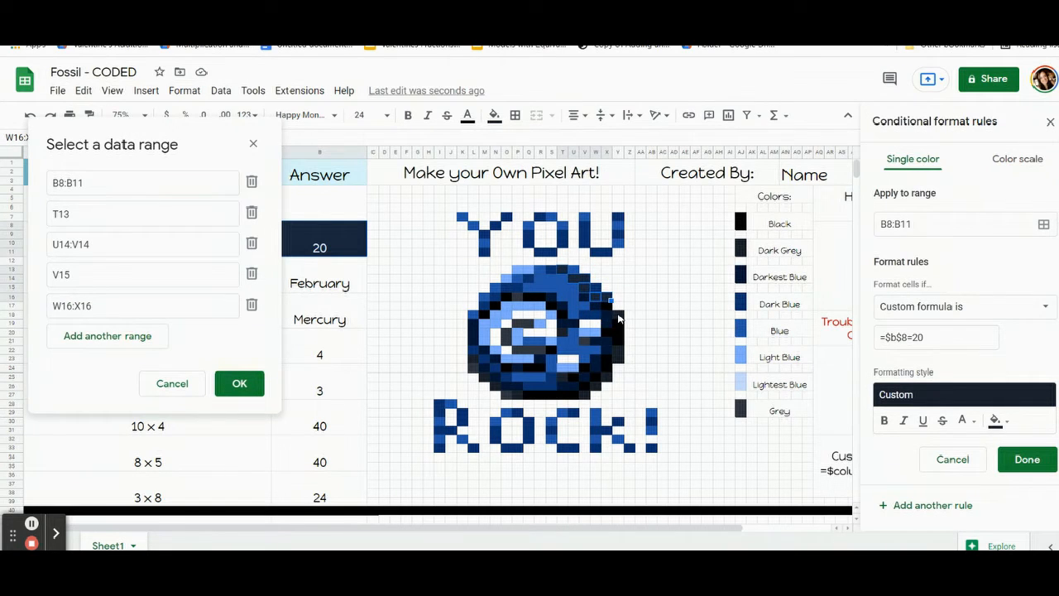
# Step: Add the dark grey cells along the fossil's lower outer edge to the range: Y18, Y22:Y23, X25, W26 and V27
pyautogui.keyDown('ctrl'); pyautogui.click(618, 317); pyautogui.keyUp('ctrl')
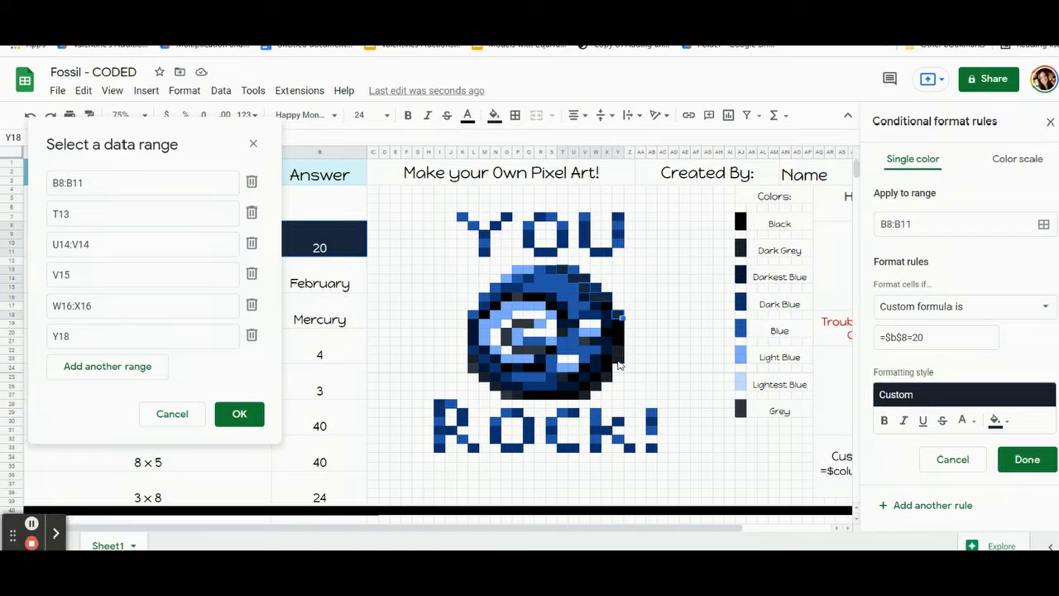
pyautogui.keyDown('ctrl'); pyautogui.click(618, 351); pyautogui.keyUp('ctrl')
pyautogui.keyDown('shift'); pyautogui.click(617, 361); pyautogui.keyUp('shift')
pyautogui.keyDown('ctrl'); pyautogui.click(608, 378); pyautogui.keyUp('ctrl')
pyautogui.keyDown('ctrl'); pyautogui.click(598, 387); pyautogui.keyUp('ctrl')
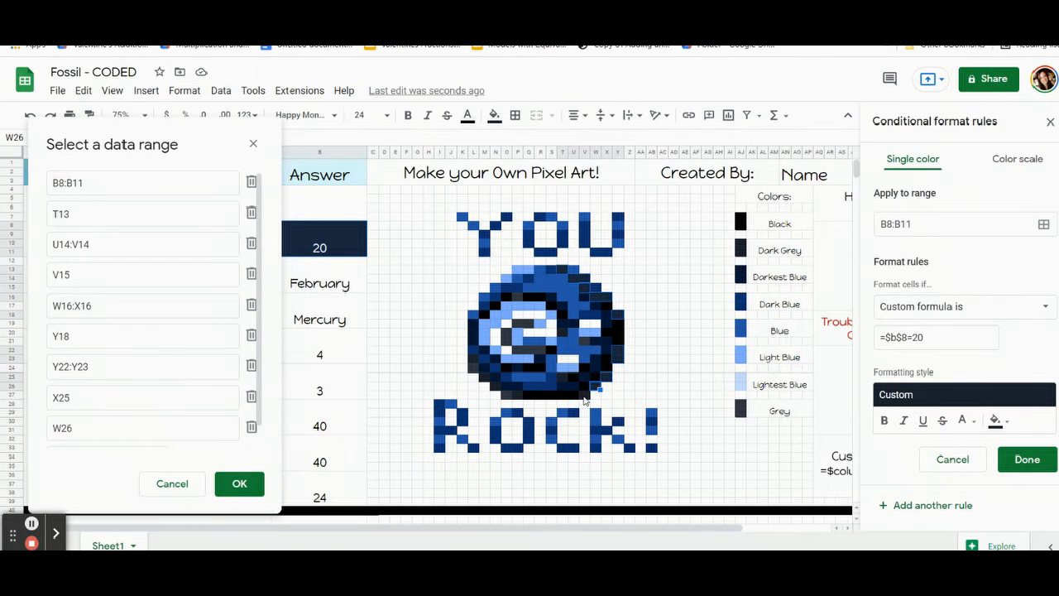
pyautogui.keyDown('ctrl'); pyautogui.click(588, 395); pyautogui.keyUp('ctrl')
# Step: Extend the rule's range with T25, P27, N26, M25, L23 and T20, and save the rule
pyautogui.keyDown('ctrl'); pyautogui.click(536, 382); pyautogui.keyUp('ctrl')
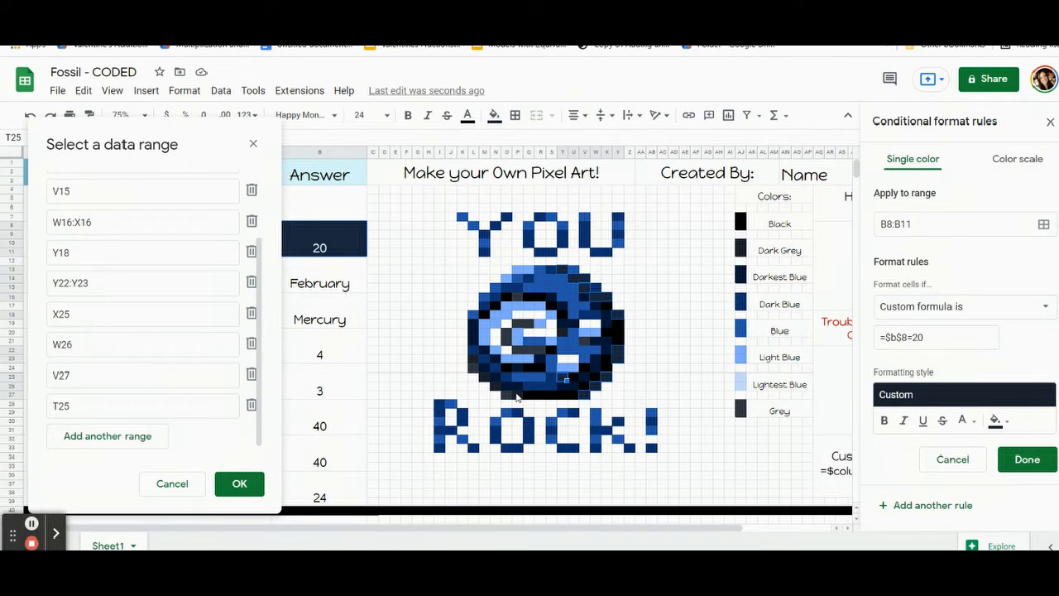
pyautogui.keyDown('ctrl'); pyautogui.click(518, 395); pyautogui.keyUp('ctrl')
pyautogui.keyDown('ctrl'); pyautogui.click(496, 387); pyautogui.keyUp('ctrl')
pyautogui.keyDown('ctrl'); pyautogui.click(486, 379); pyautogui.keyUp('ctrl')
pyautogui.keyDown('ctrl'); pyautogui.click(476, 361); pyautogui.keyUp('ctrl')
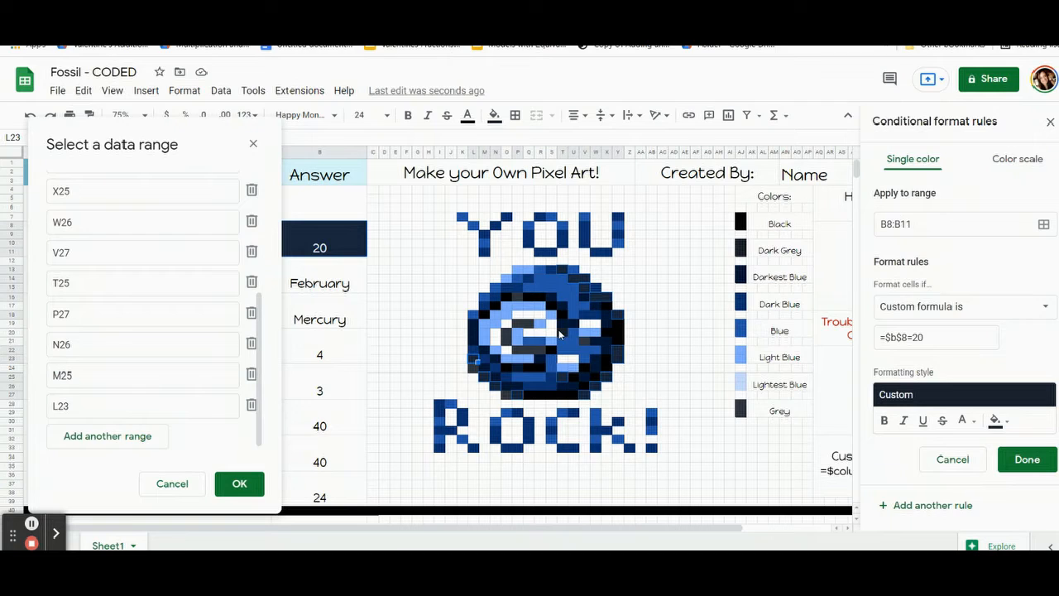
pyautogui.keyDown('ctrl'); pyautogui.click(559, 334); pyautogui.keyUp('ctrl')
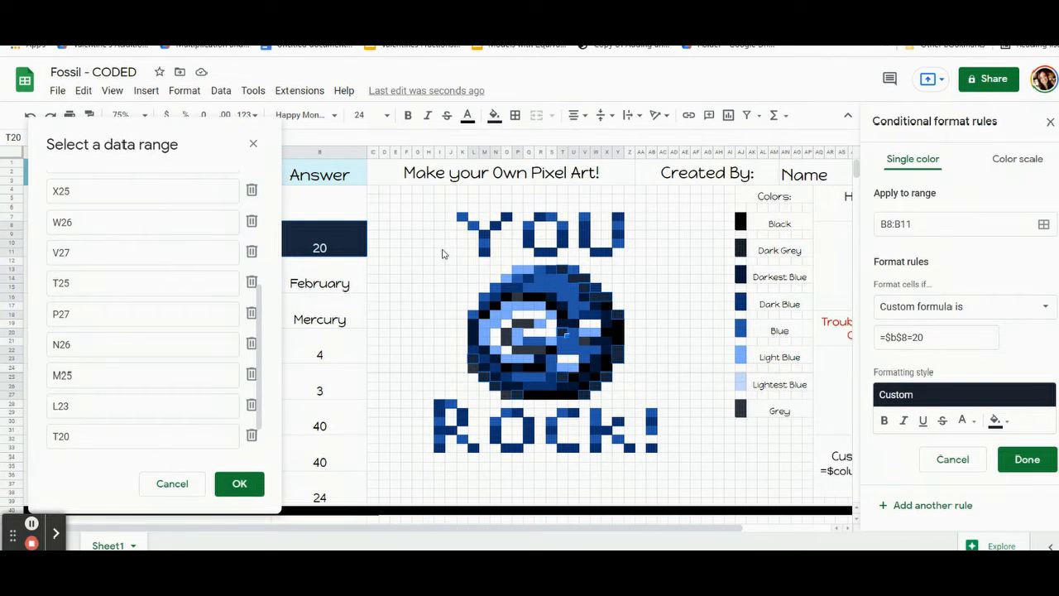
pyautogui.click(239, 486)
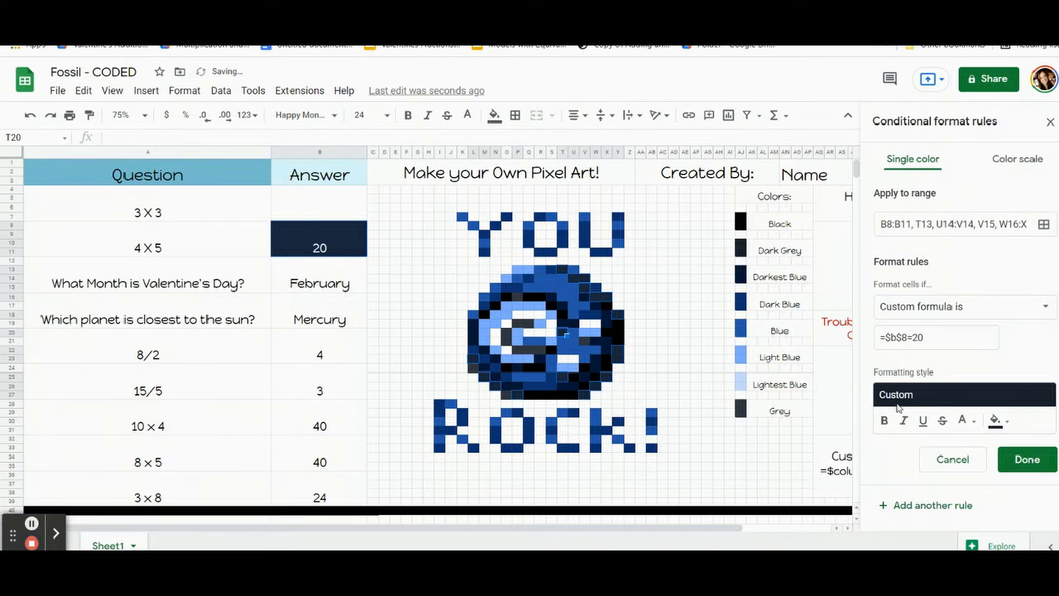
pyautogui.click(1026, 459)
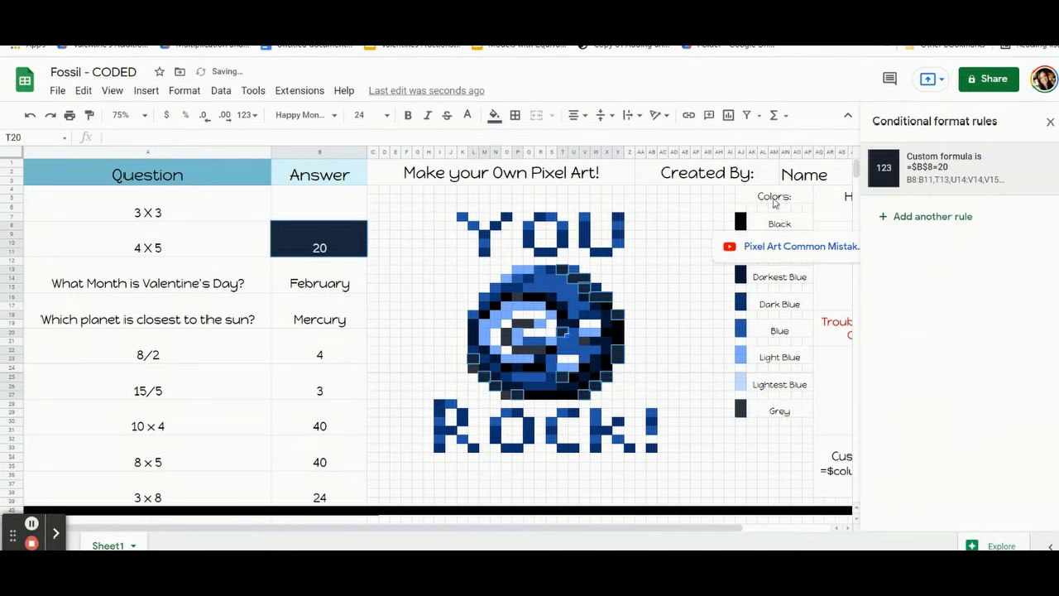
# Step: Reset the regular fill color of the selected dark grey fossil cells, and clear the second answer in B8:B11
pyautogui.click(494, 116)
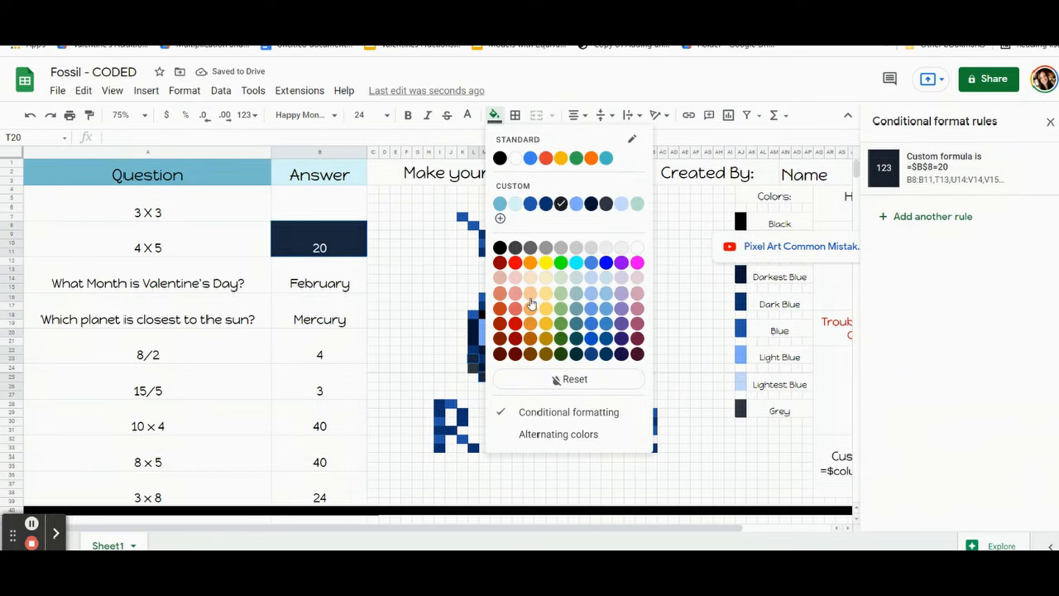
pyautogui.click(556, 380)
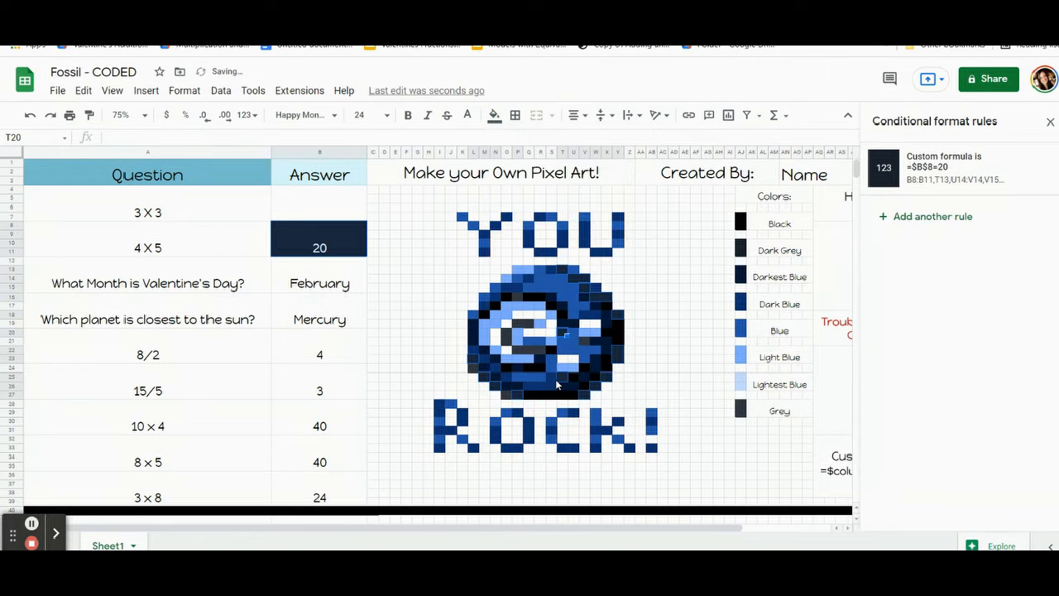
pyautogui.click(295, 243)
pyautogui.press('Delete')
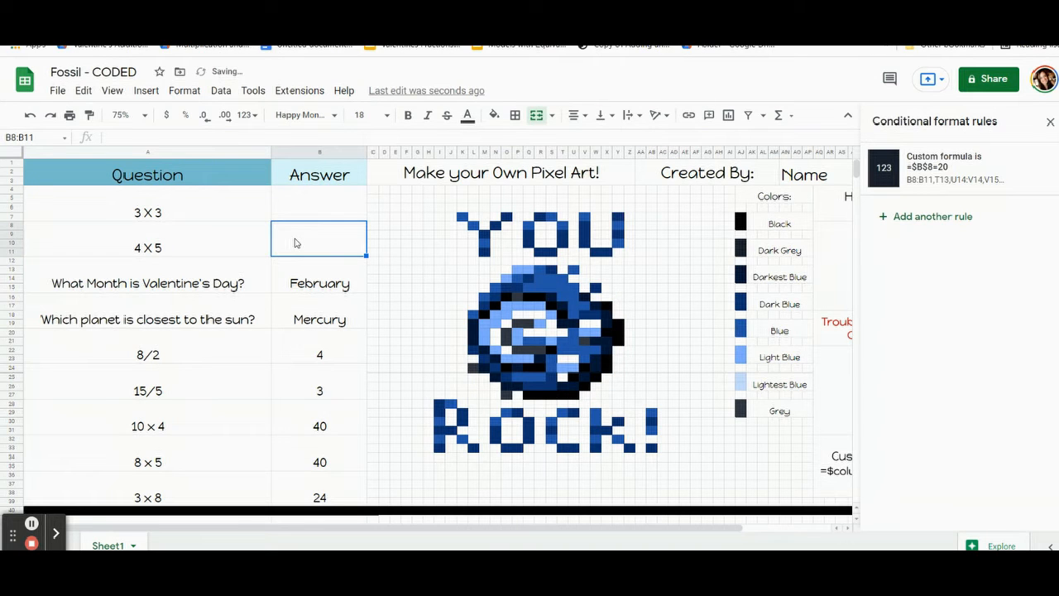
# Step: Test both rules by entering 9 in B4:B7 and 20 in B8:B11, and clear both answers again
pyautogui.click(296, 210)
pyautogui.write('9')
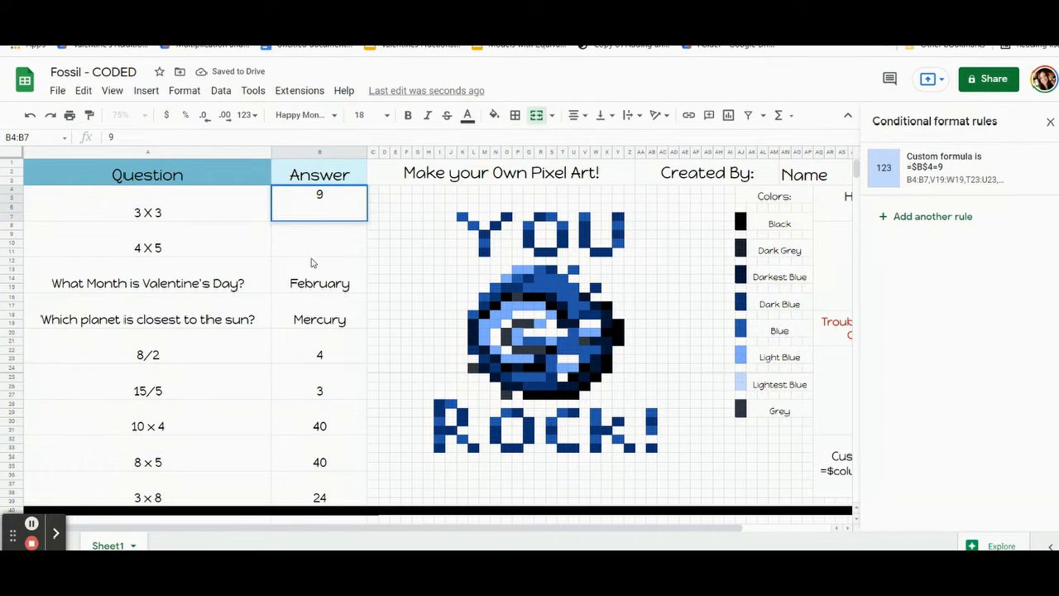
pyautogui.press('Return')
pyautogui.write('20')
pyautogui.press('Return')
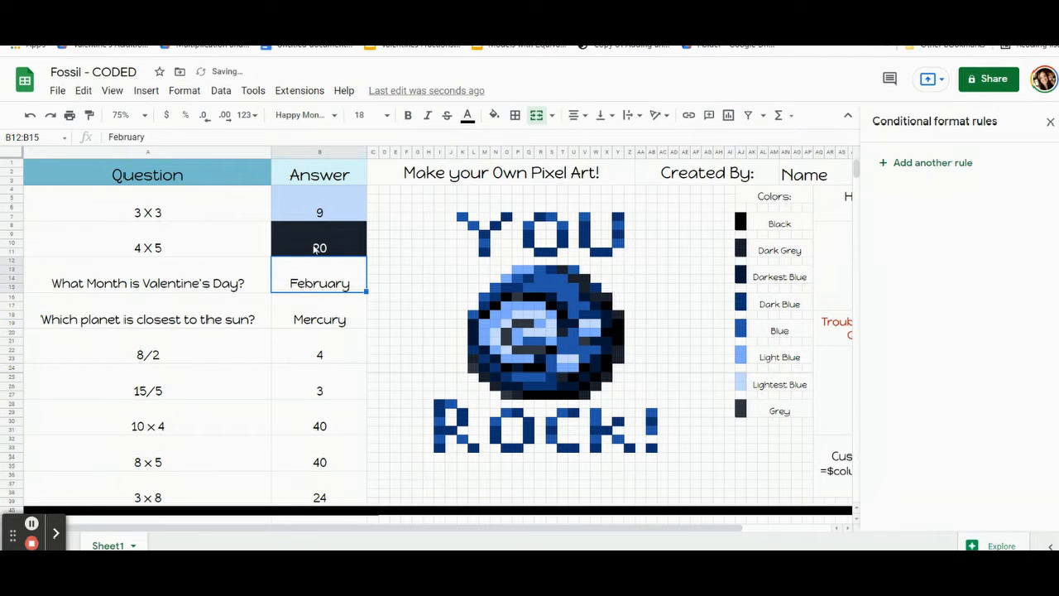
pyautogui.click(314, 248)
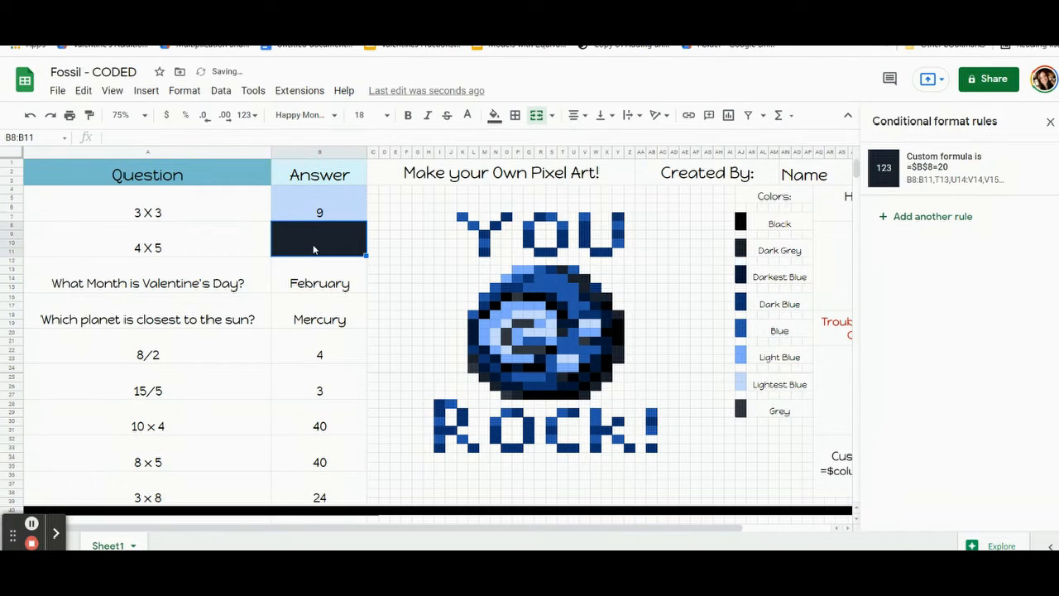
pyautogui.press('Up')
pyautogui.press('Delete')
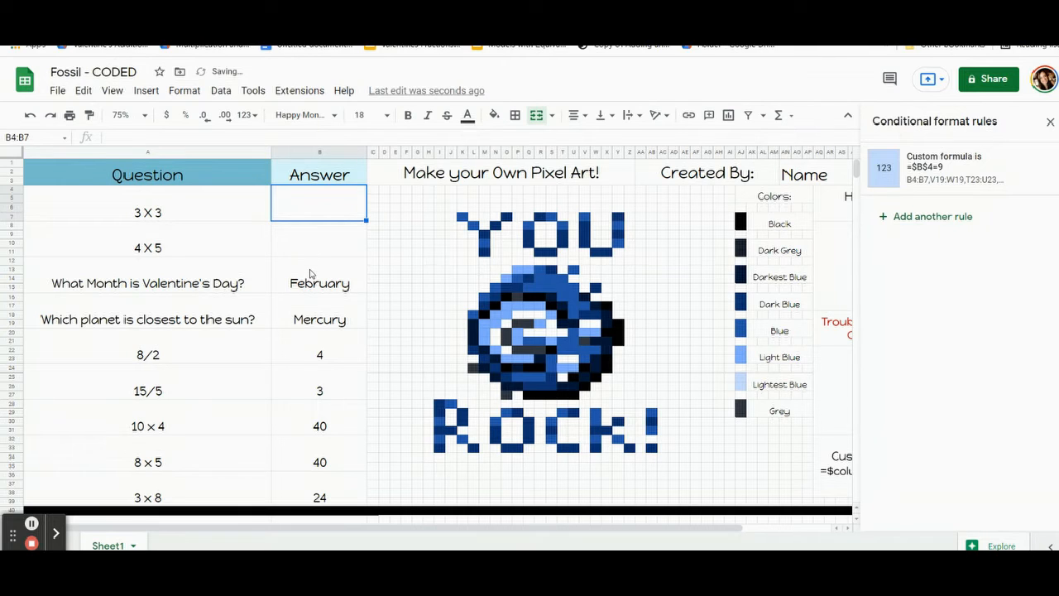
# Step: Check which custom fill color the light blue fossil cell N18 uses
pyautogui.click(311, 273)
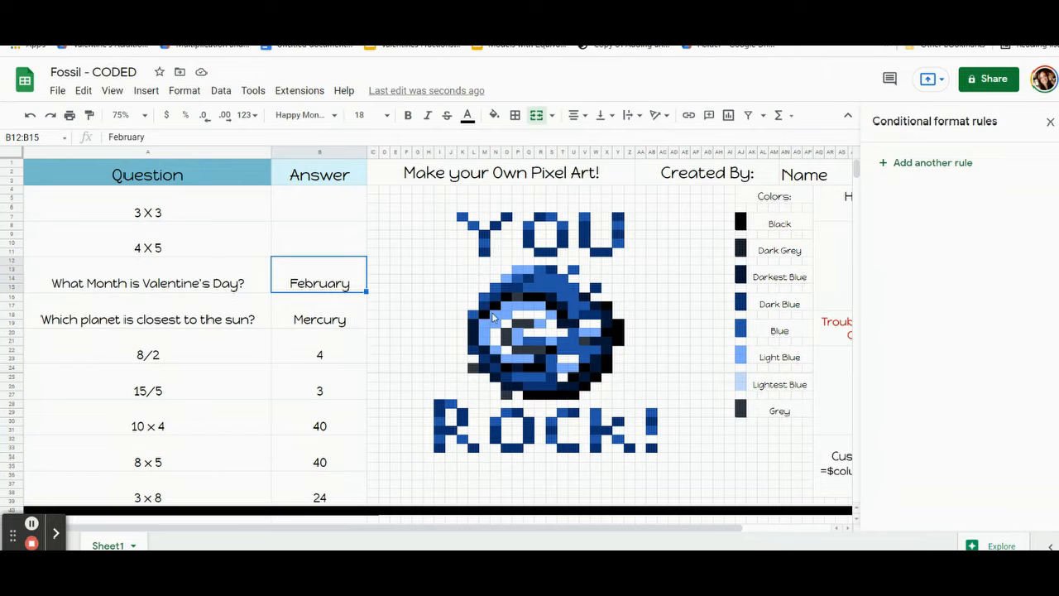
pyautogui.click(495, 317)
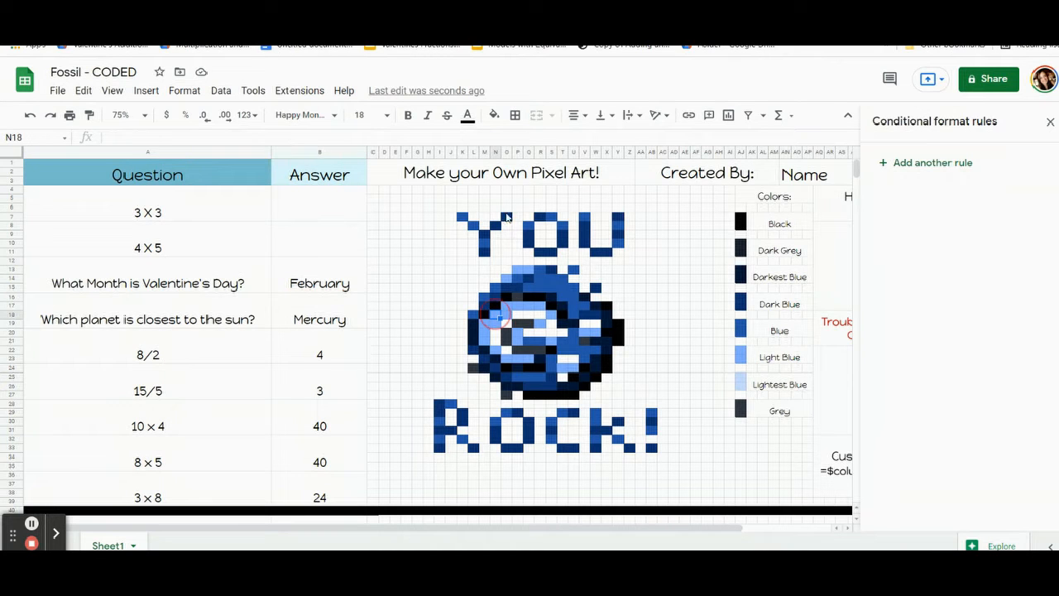
pyautogui.click(494, 115)
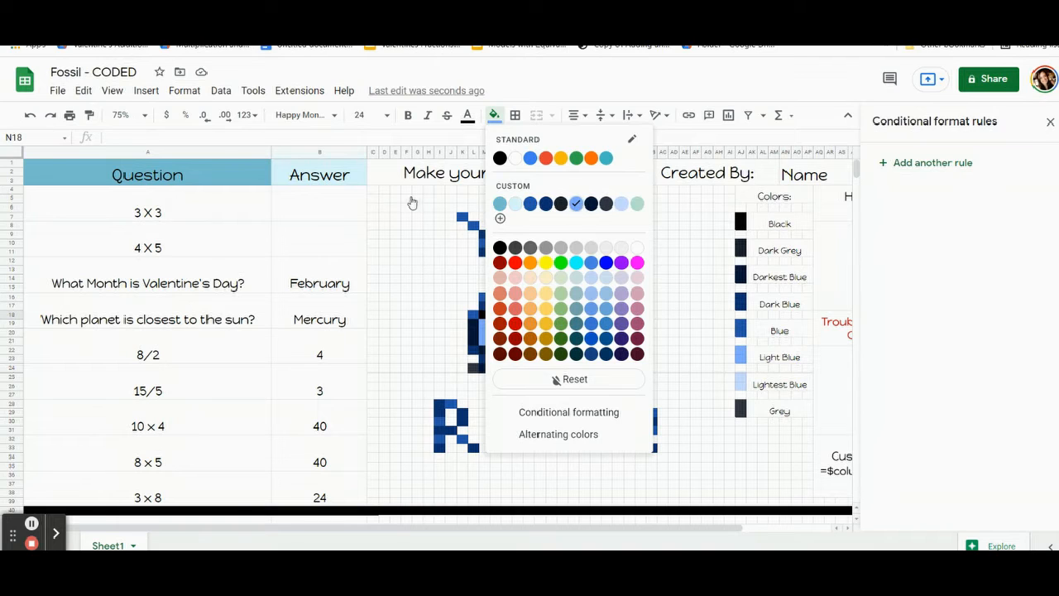
# Step: Add a conditional formatting rule for the February answer in B12:B15 with the custom light blue fill
pyautogui.click(317, 273)
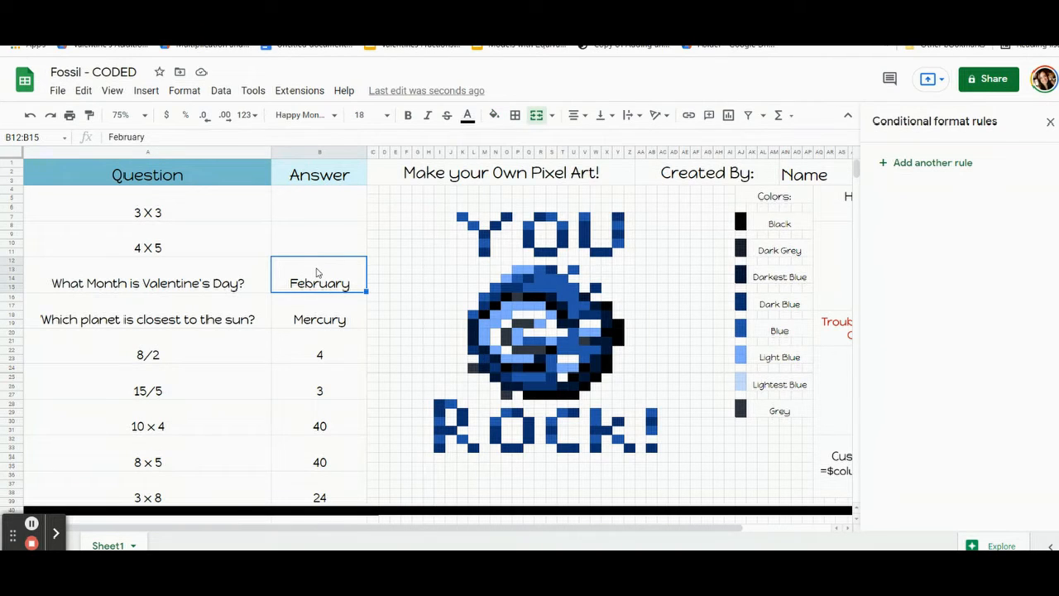
pyautogui.click(909, 164)
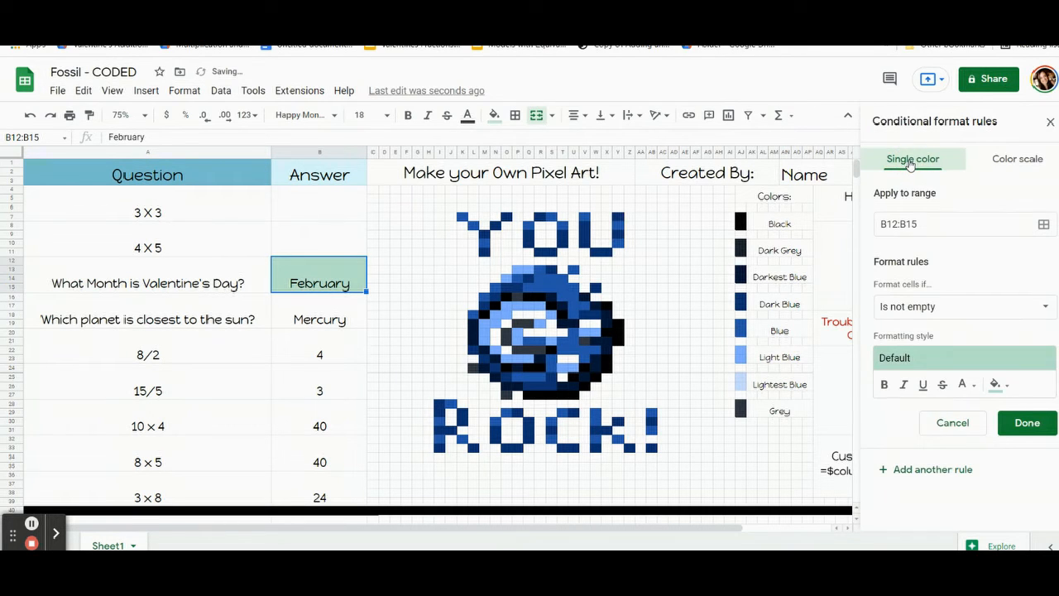
pyautogui.click(997, 387)
pyautogui.click(939, 183)
# Step: Set the rule's condition to the custom formula =$B$12="February", with the text answer in quotation marks
pyautogui.click(938, 305)
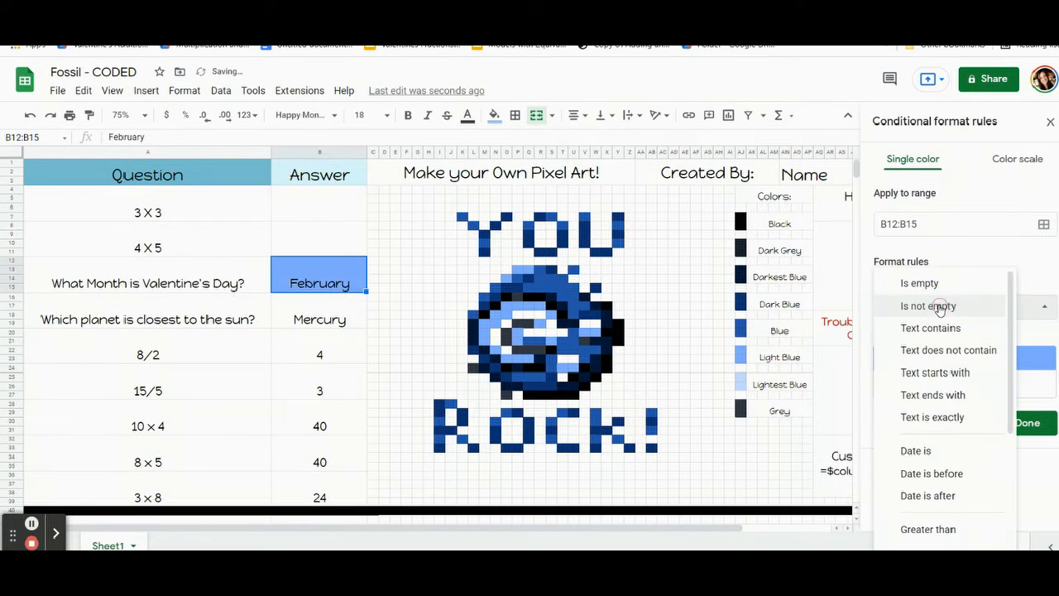
pyautogui.scroll(-3, 941, 305)
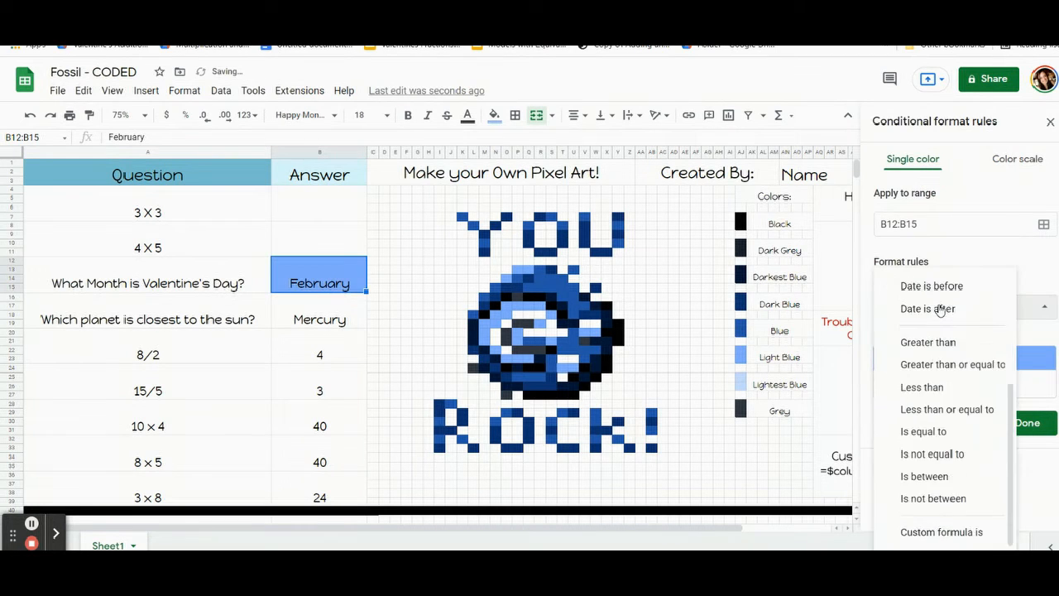
pyautogui.click(910, 532)
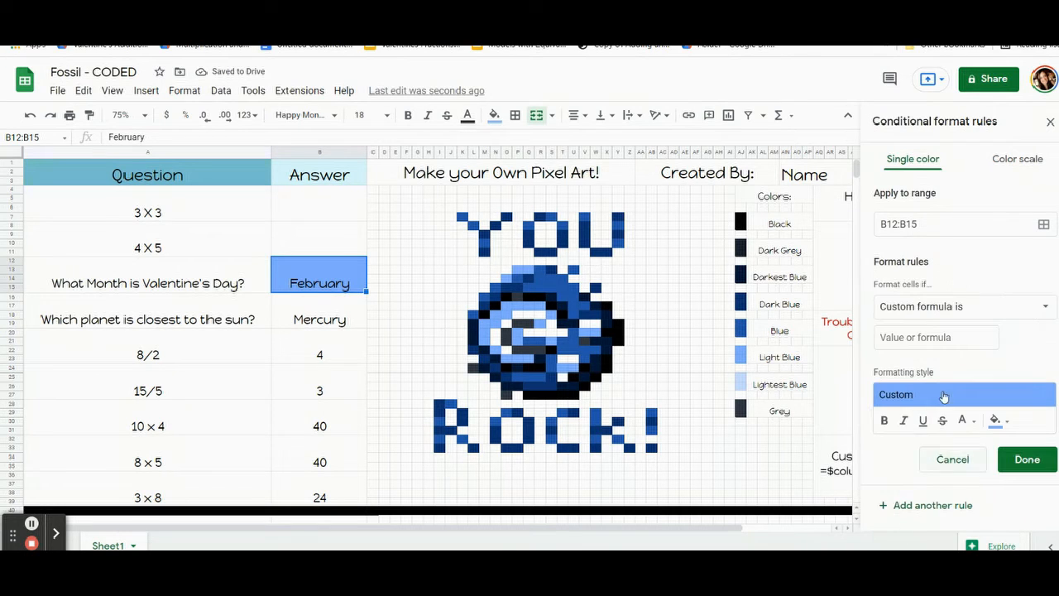
pyautogui.click(934, 341)
pyautogui.write('=$b$12')
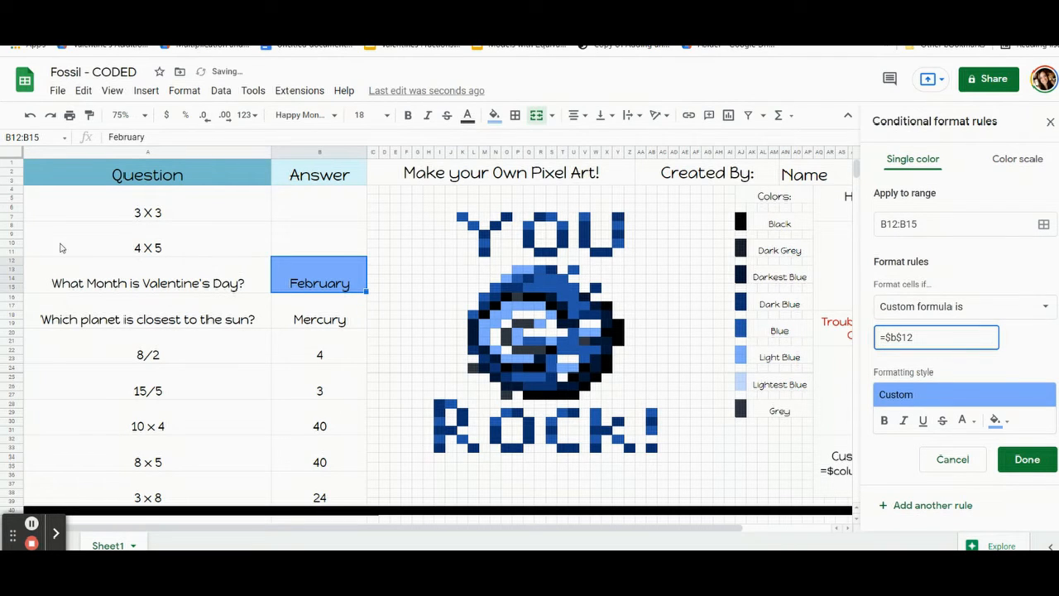
pyautogui.write('=')
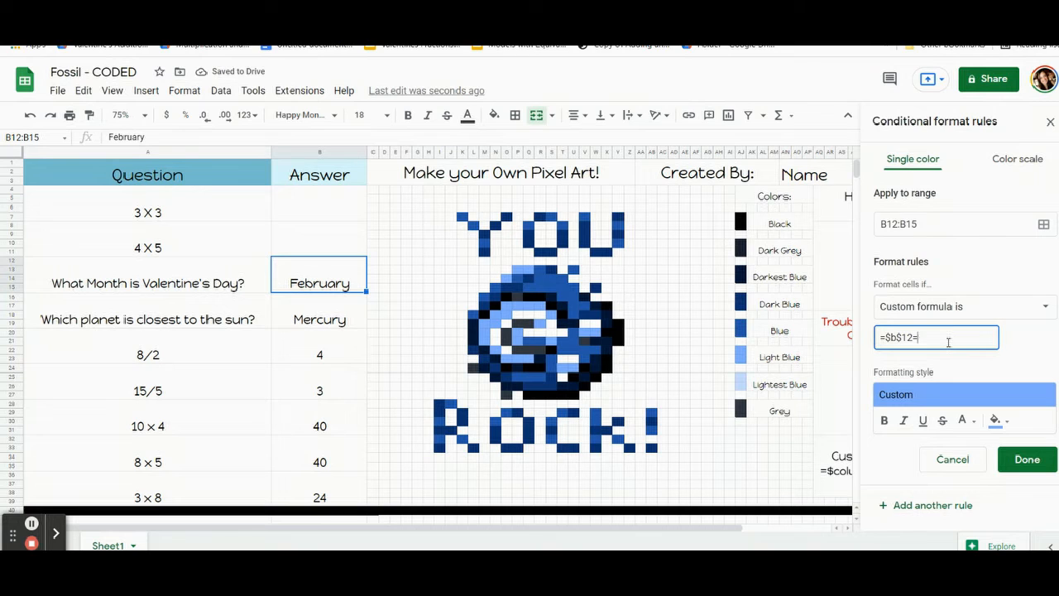
pyautogui.write('February"')
pyautogui.click(919, 338)
pyautogui.write('"')
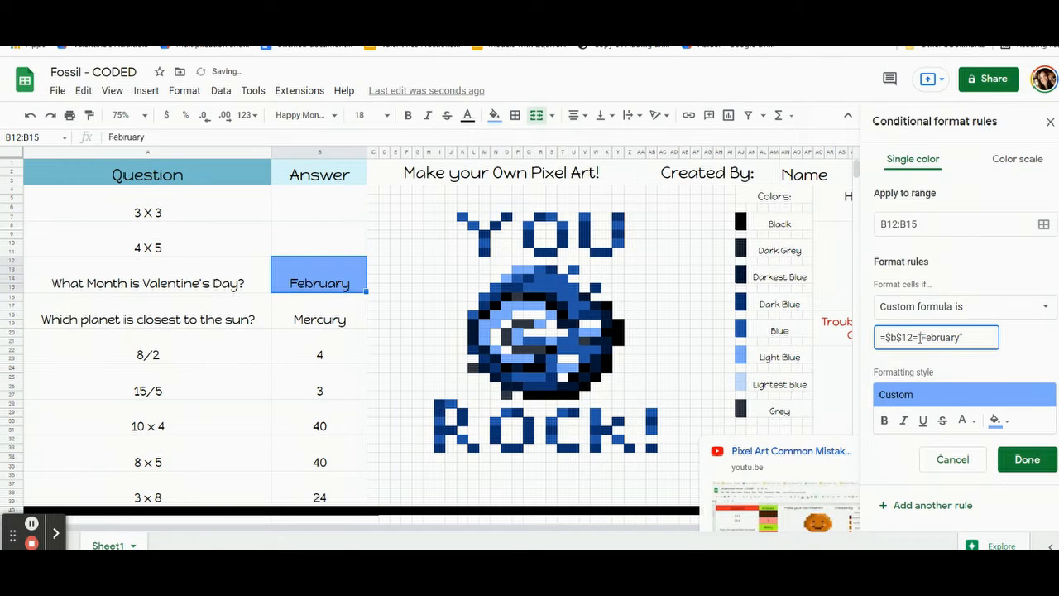
# Step: Extend the rule's range with the light blue fossil cells P13:Q13, O14, O17:R17 and N18:O18
pyautogui.click(1042, 225)
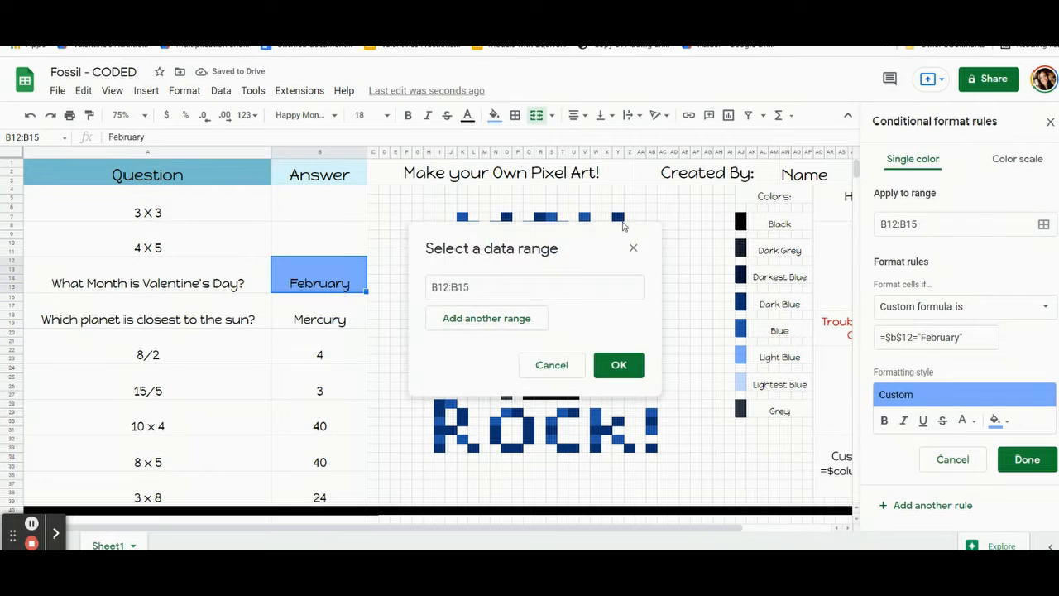
pyautogui.moveTo(604, 236); pyautogui.dragTo(219, 134)
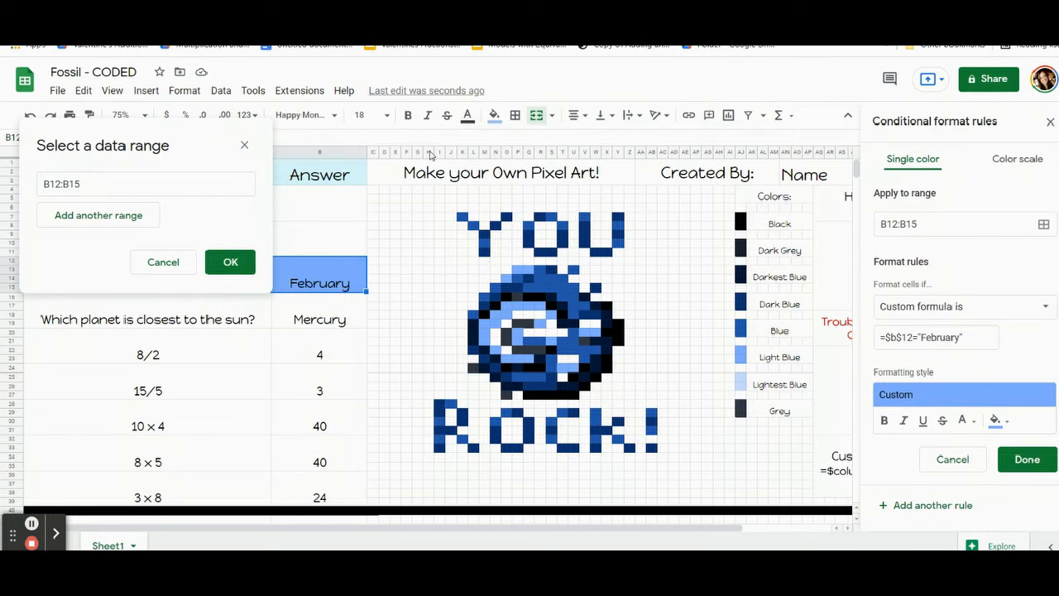
pyautogui.keyDown('ctrl'); pyautogui.click(531, 270); pyautogui.keyUp('ctrl')
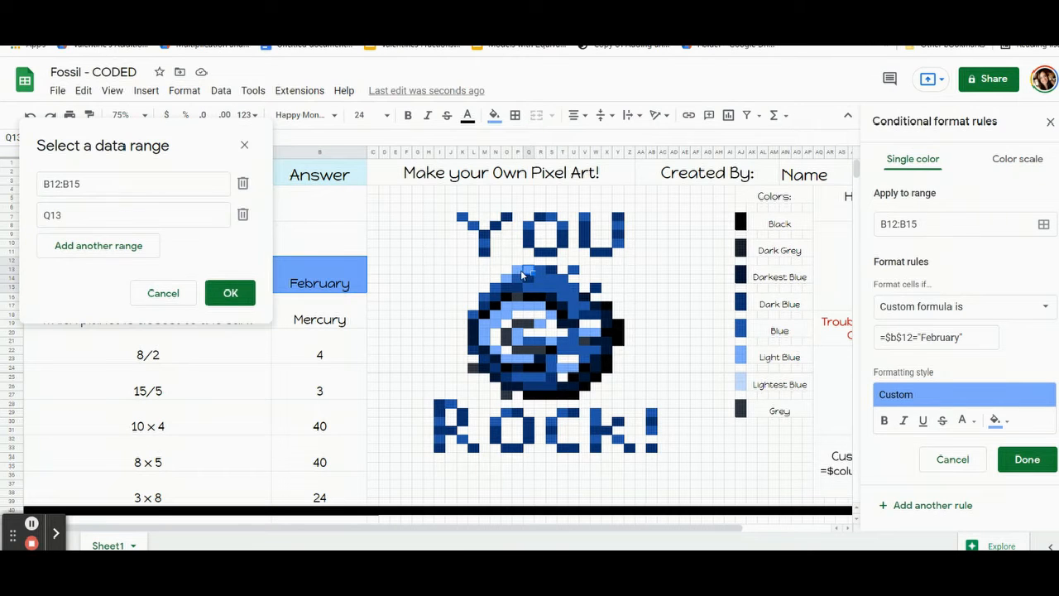
pyautogui.keyDown('ctrl'); pyautogui.click(519, 270); pyautogui.keyUp('ctrl')
pyautogui.keyDown('ctrl'); pyautogui.click(507, 283); pyautogui.keyUp('ctrl')
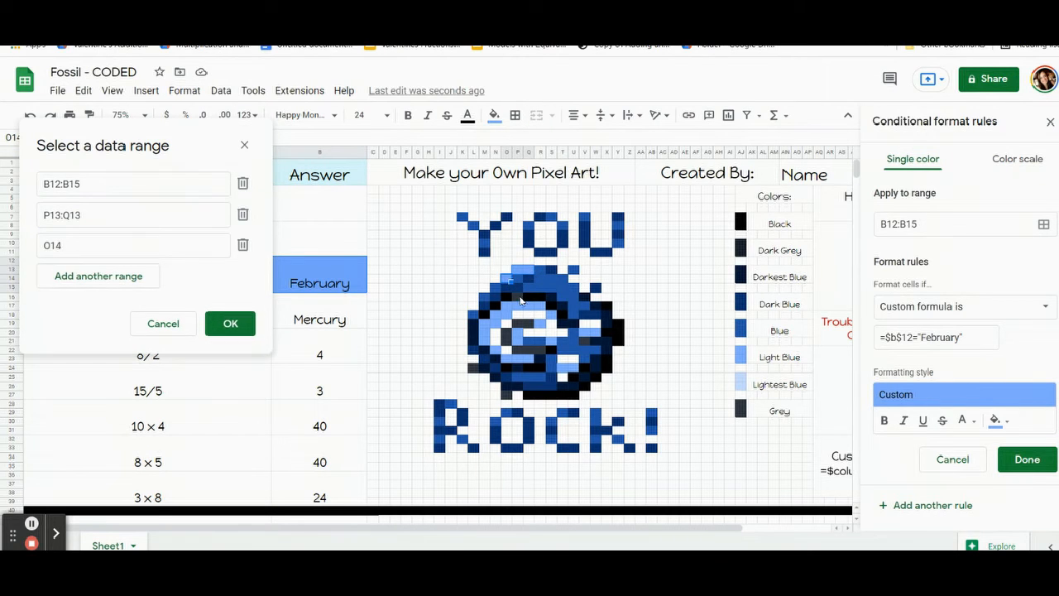
pyautogui.keyDown('ctrl'); pyautogui.click(541, 311); pyautogui.keyUp('ctrl')
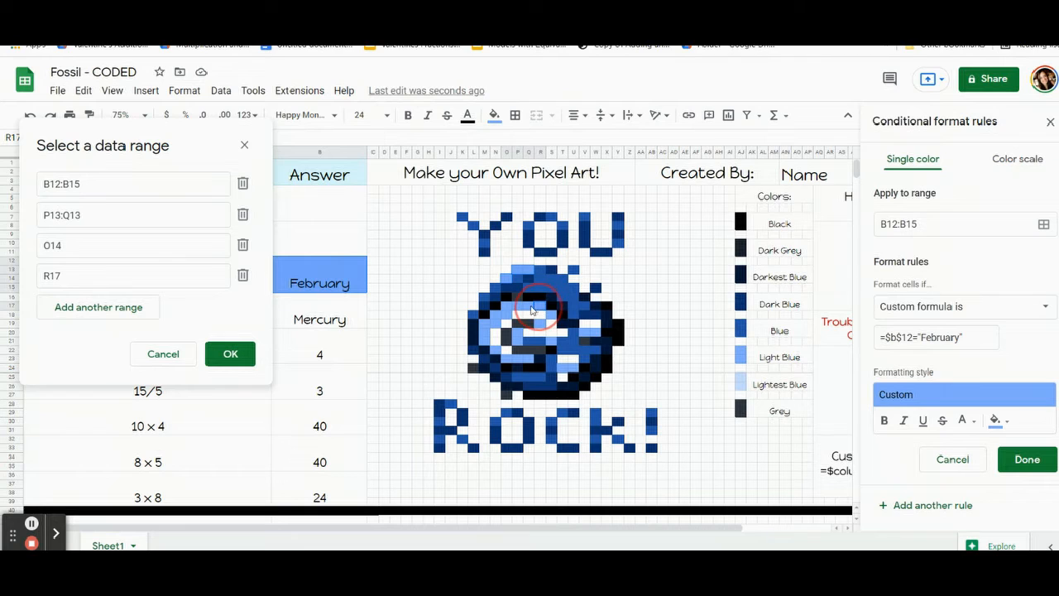
pyautogui.keyDown('shift'); pyautogui.click(507, 311); pyautogui.keyUp('shift')
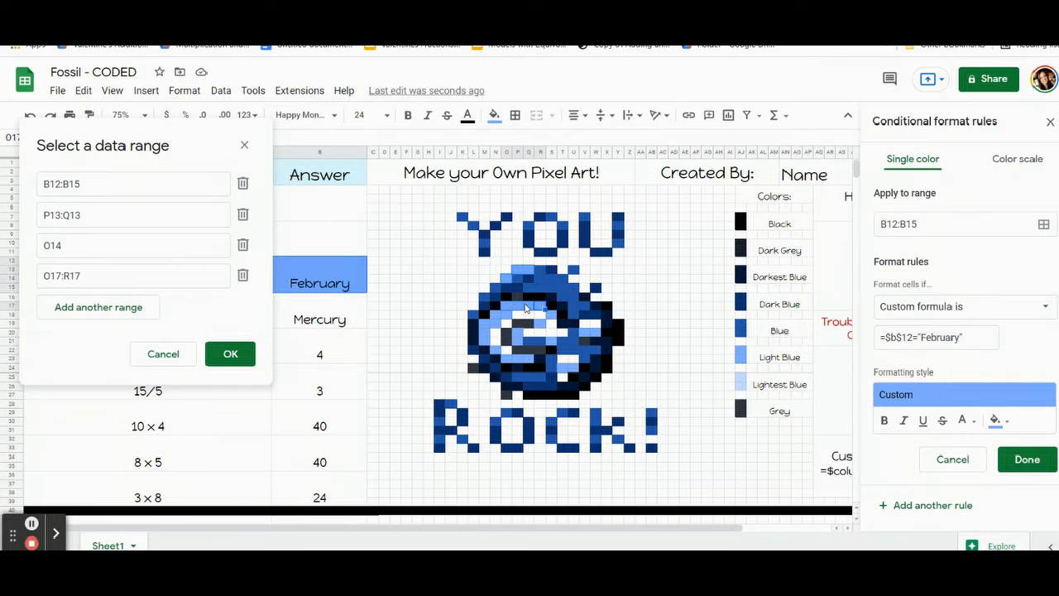
pyautogui.moveTo(507, 316); pyautogui.dragTo(495, 316)
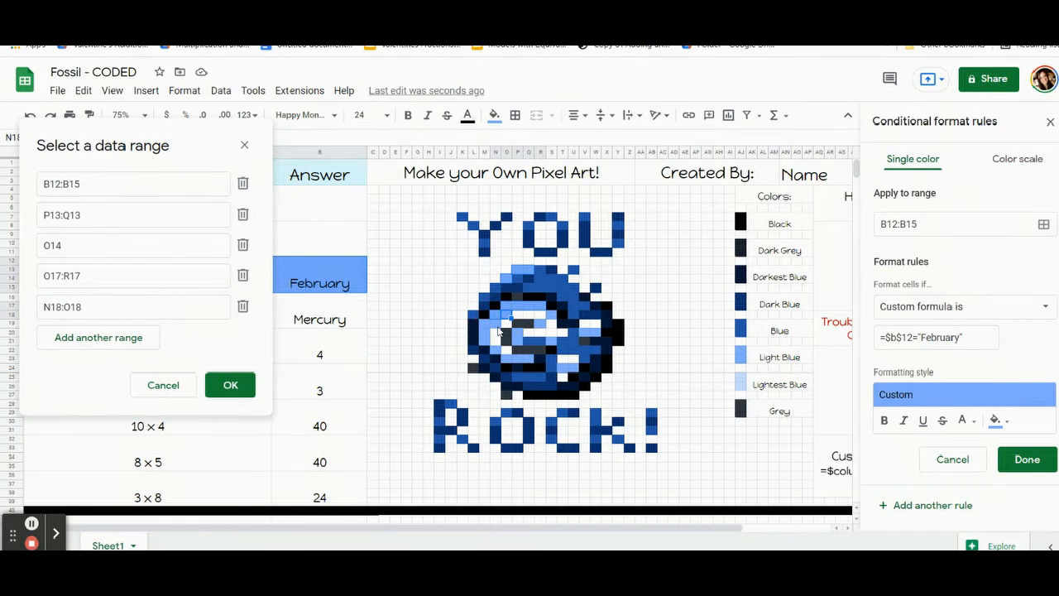
# Step: Add the light blue cells N19, M19:M21, N22 and O23:Q23 around the inner spiral to the range
pyautogui.click(499, 328)
pyautogui.moveTo(488, 326); pyautogui.dragTo(488, 347)
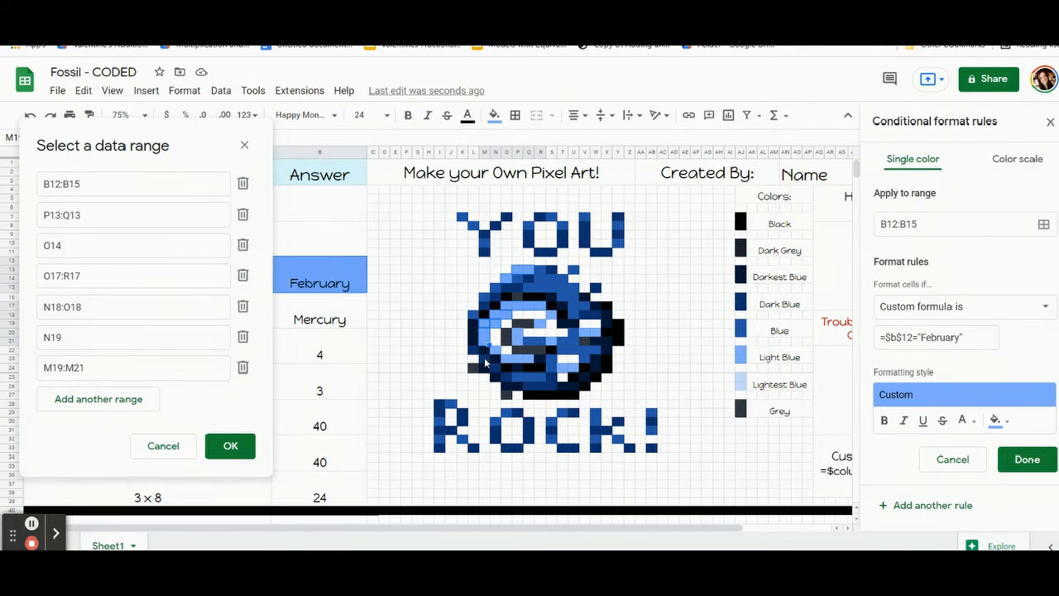
pyautogui.click(480, 368)
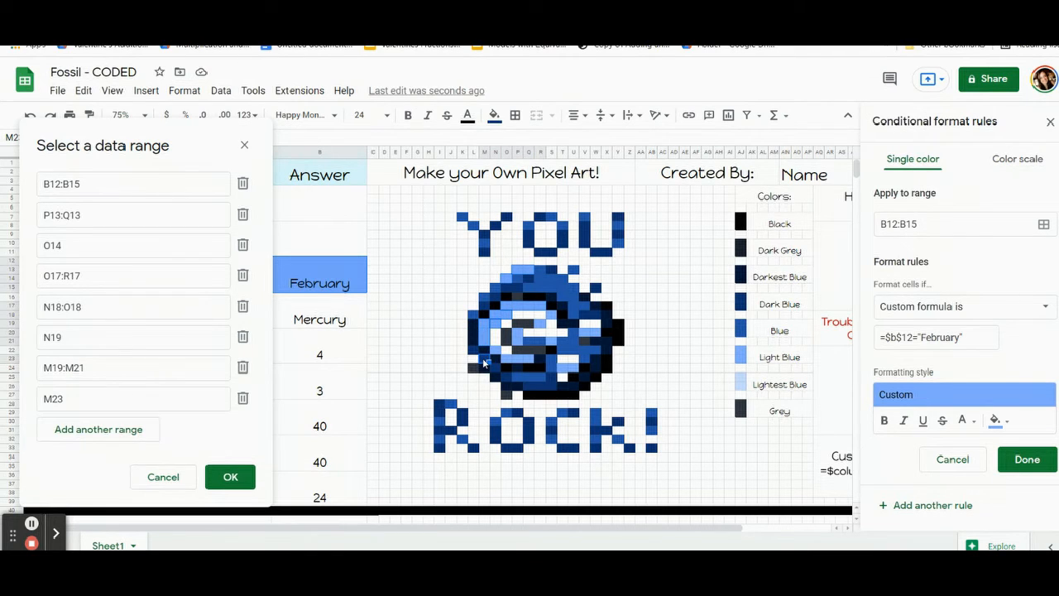
pyautogui.keyDown('ctrl'); pyautogui.click(486, 357); pyautogui.keyUp('ctrl')
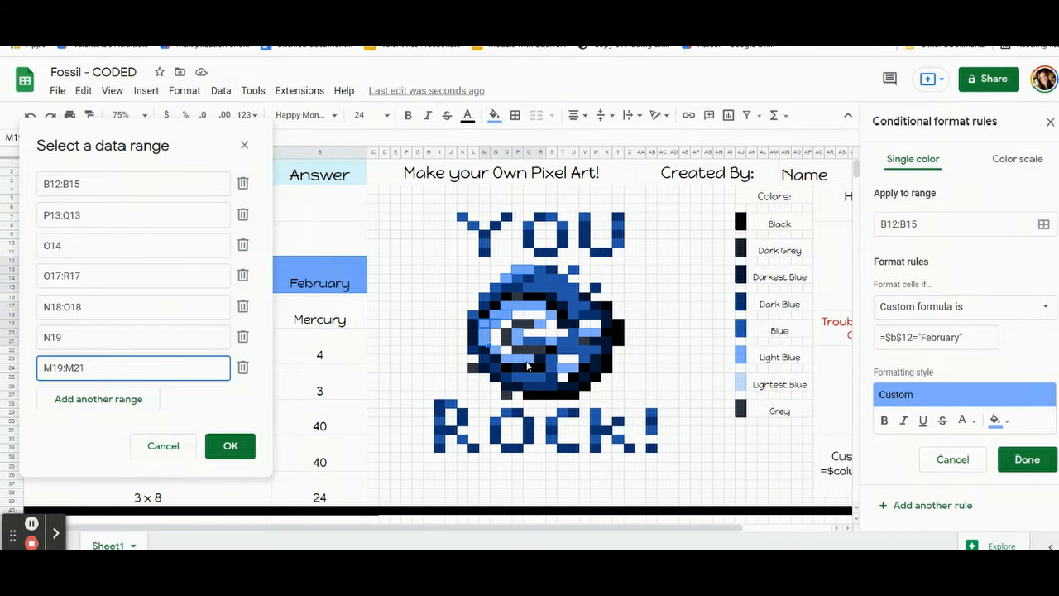
pyautogui.keyDown('ctrl'); pyautogui.click(528, 365); pyautogui.keyUp('ctrl')
pyautogui.keyDown('ctrl'); pyautogui.click(526, 362); pyautogui.keyUp('ctrl')
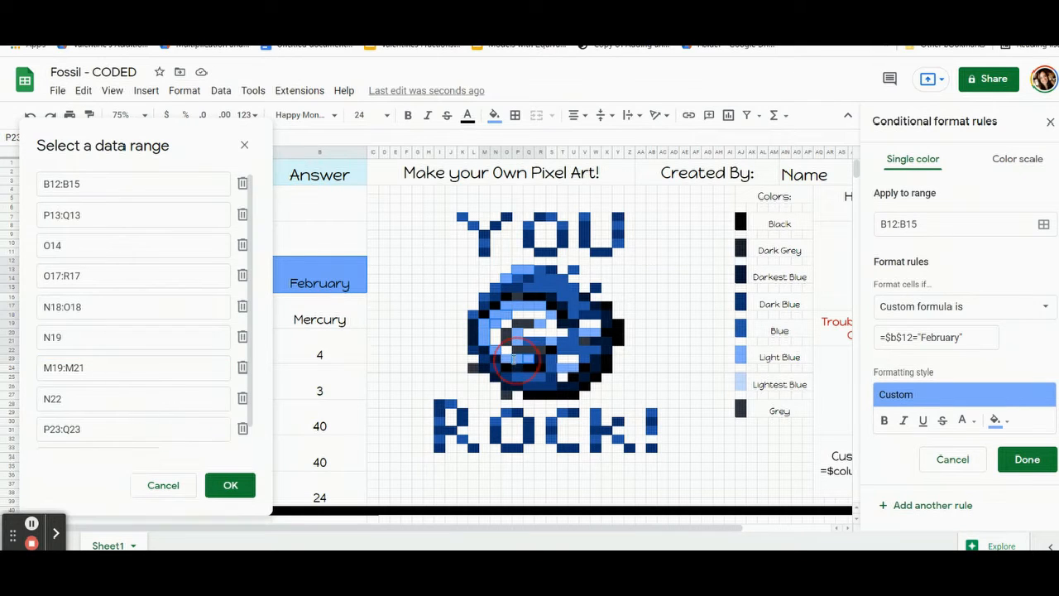
# Step: Add the remaining light blue cells P20:P21, S18, R19, S21, T24:U24 and V20:W20, and save the rule
pyautogui.moveTo(517, 334); pyautogui.dragTo(517, 339)
pyautogui.click(552, 320)
pyautogui.click(540, 329)
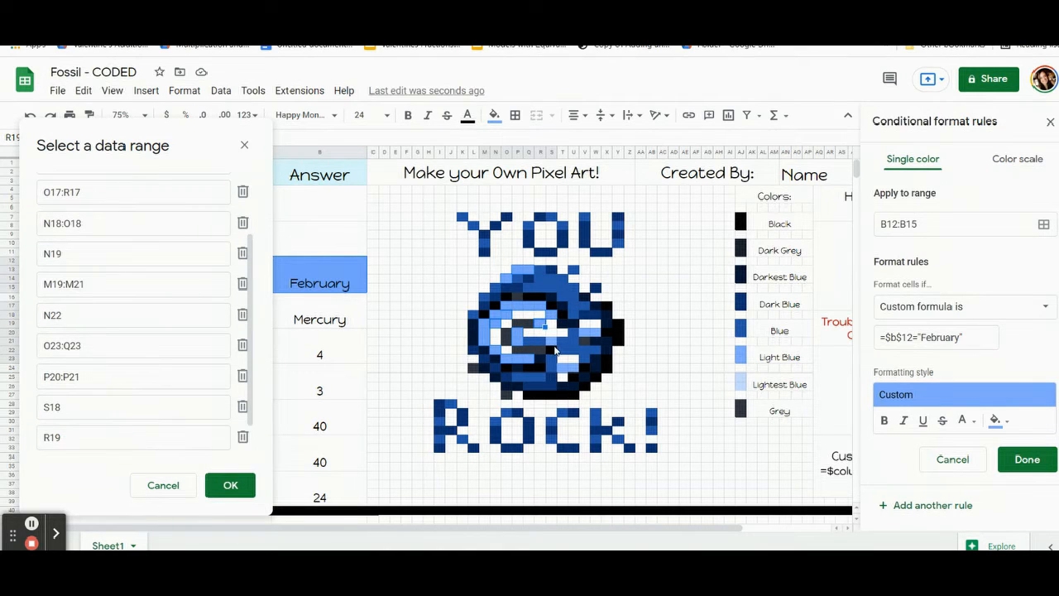
pyautogui.click(552, 346)
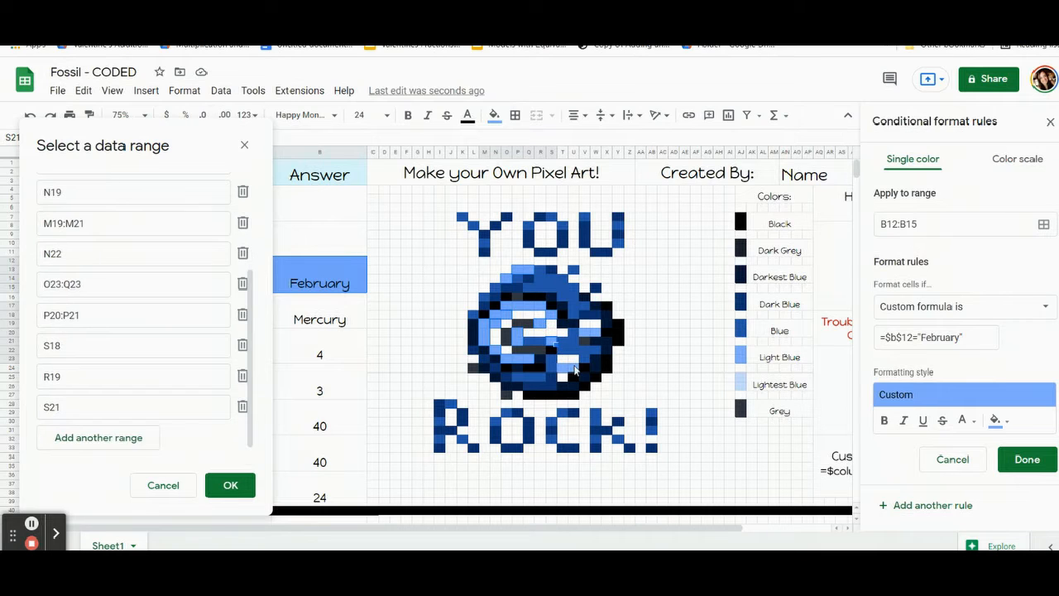
pyautogui.moveTo(579, 374); pyautogui.dragTo(568, 373)
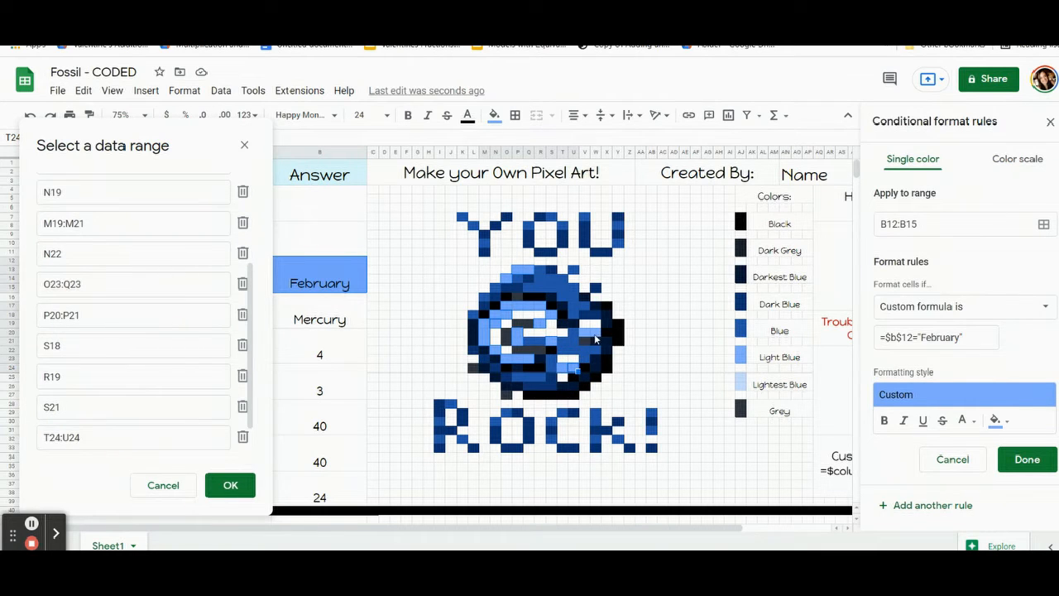
pyautogui.moveTo(601, 336); pyautogui.dragTo(589, 336)
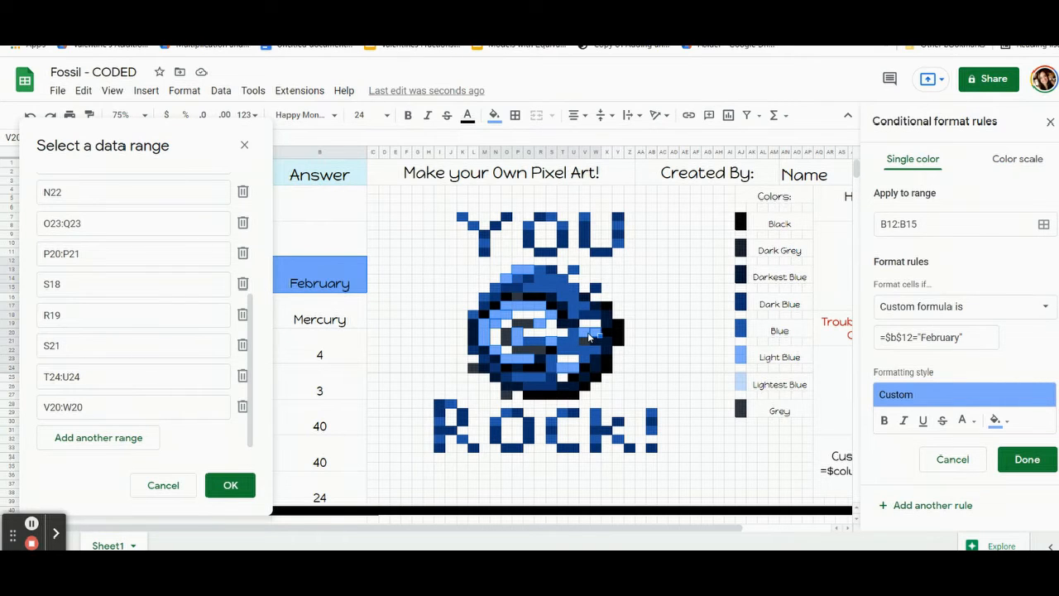
pyautogui.click(235, 486)
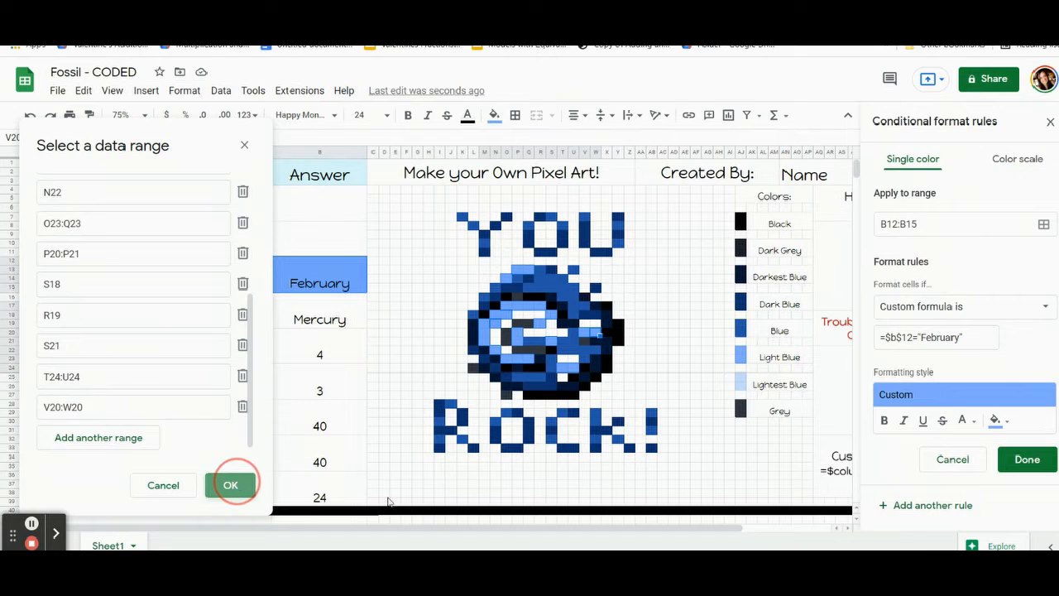
pyautogui.click(1014, 458)
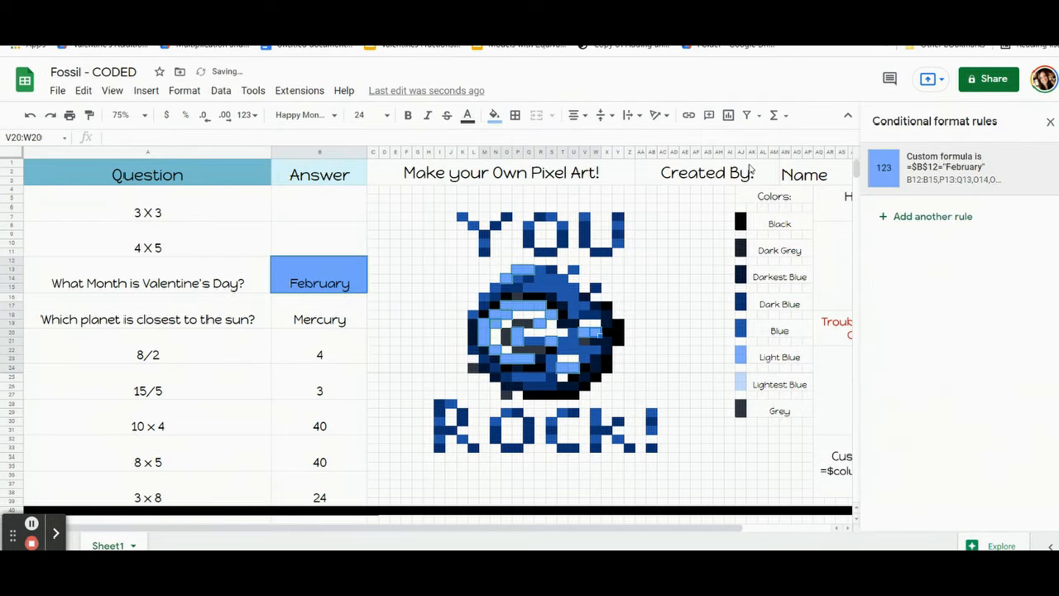
# Step: Reset the regular fill color of the selected light blue cells, and clear the February answer in B12:B15
pyautogui.click(495, 118)
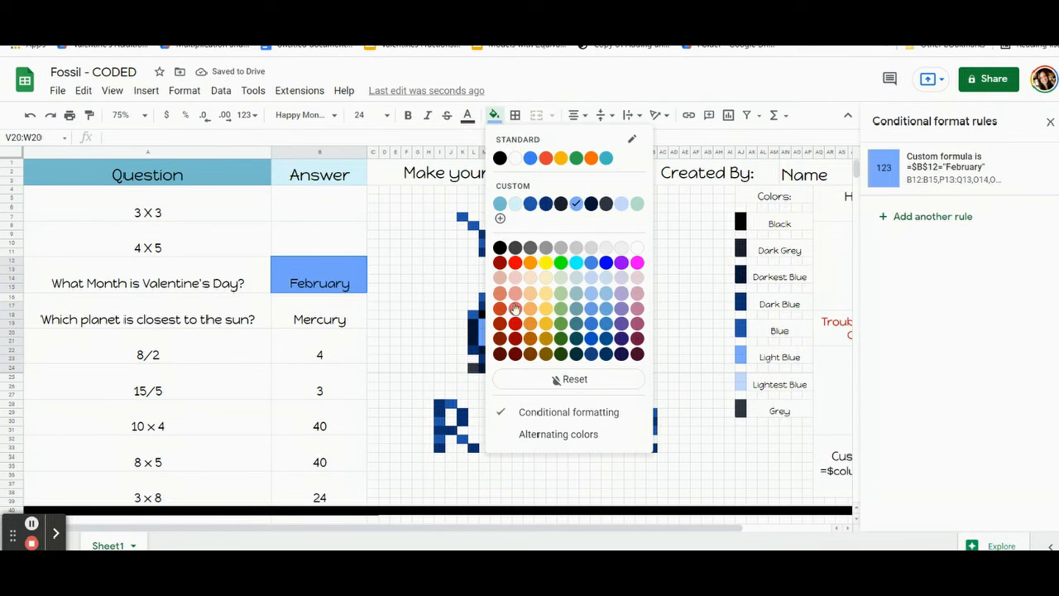
pyautogui.click(568, 379)
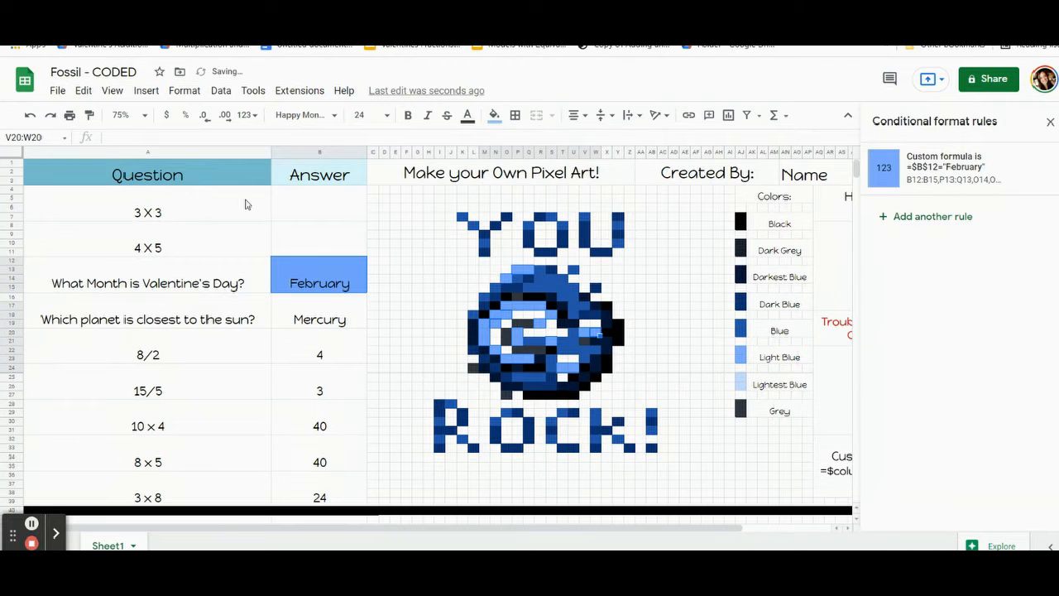
pyautogui.click(386, 332)
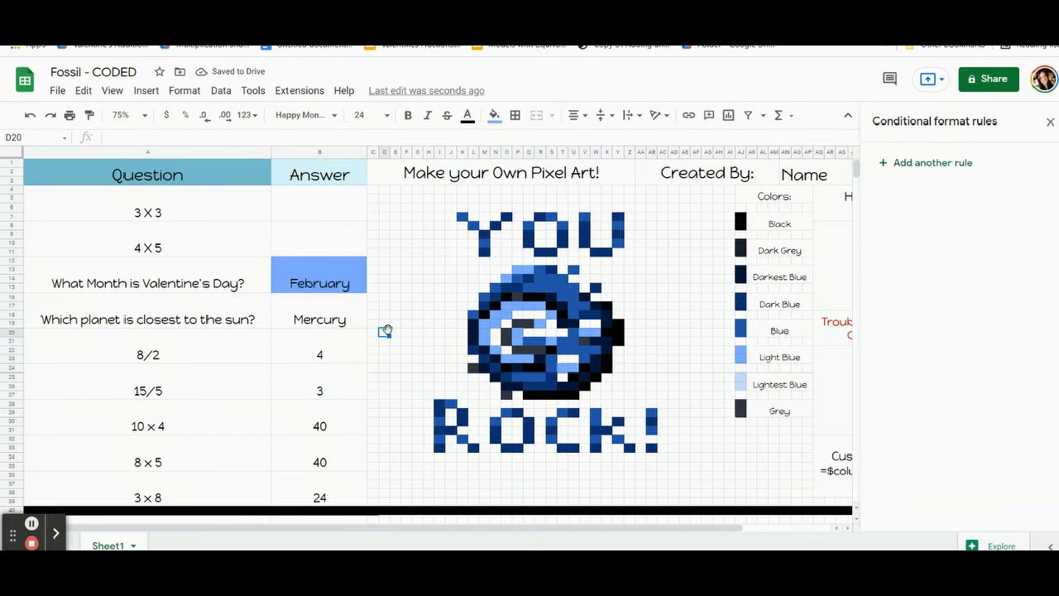
pyautogui.click(315, 285)
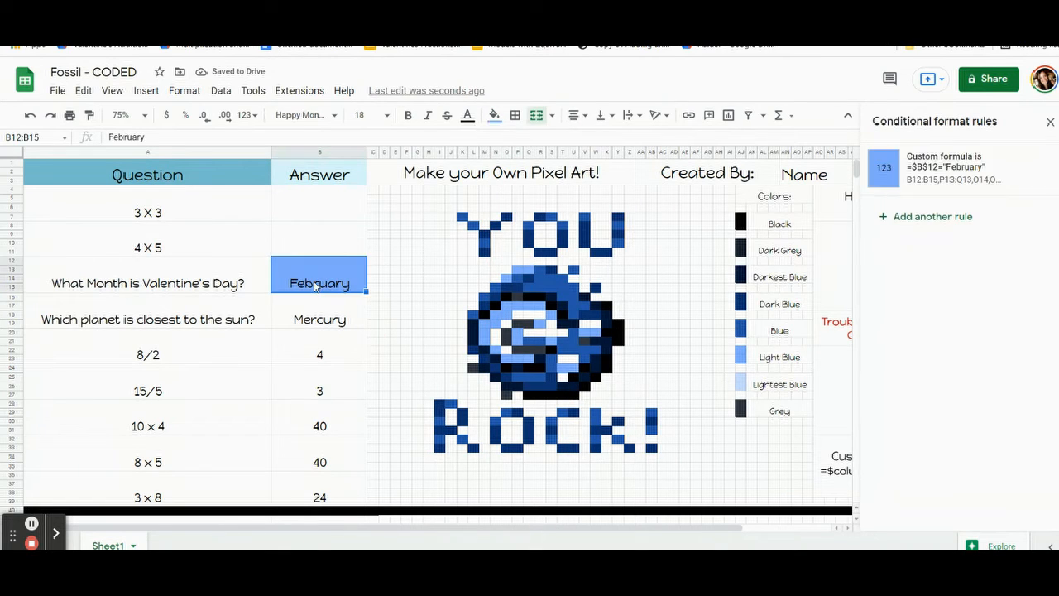
pyautogui.press('Delete')
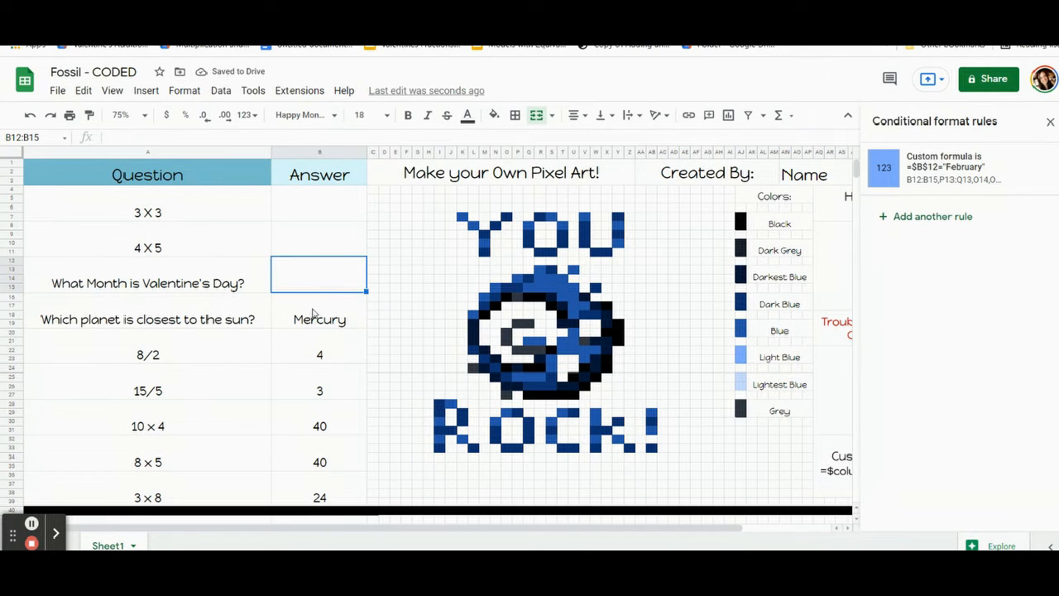
# Step: Check the current fill colors of the fossil cells, including Q16, P15, S14, Q19 and Q26, beside the Mercury answer
pyautogui.click(313, 315)
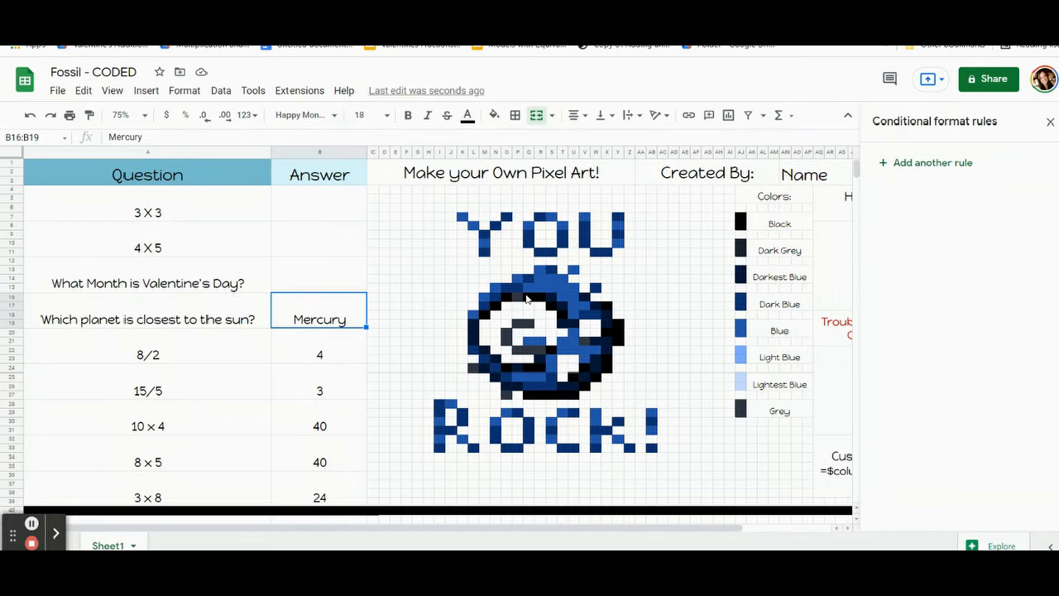
pyautogui.click(530, 297)
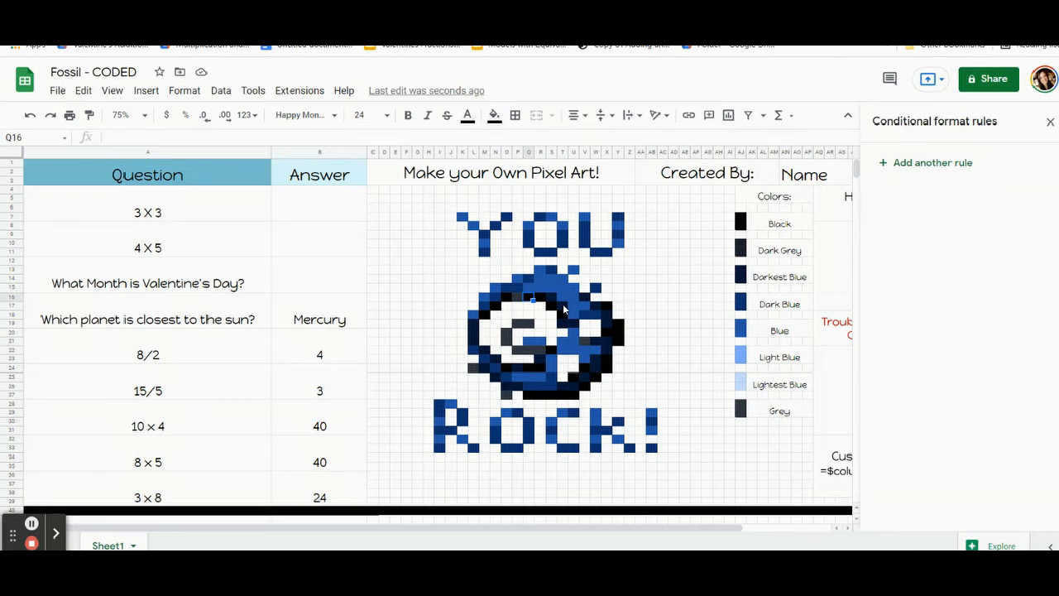
pyautogui.click(520, 293)
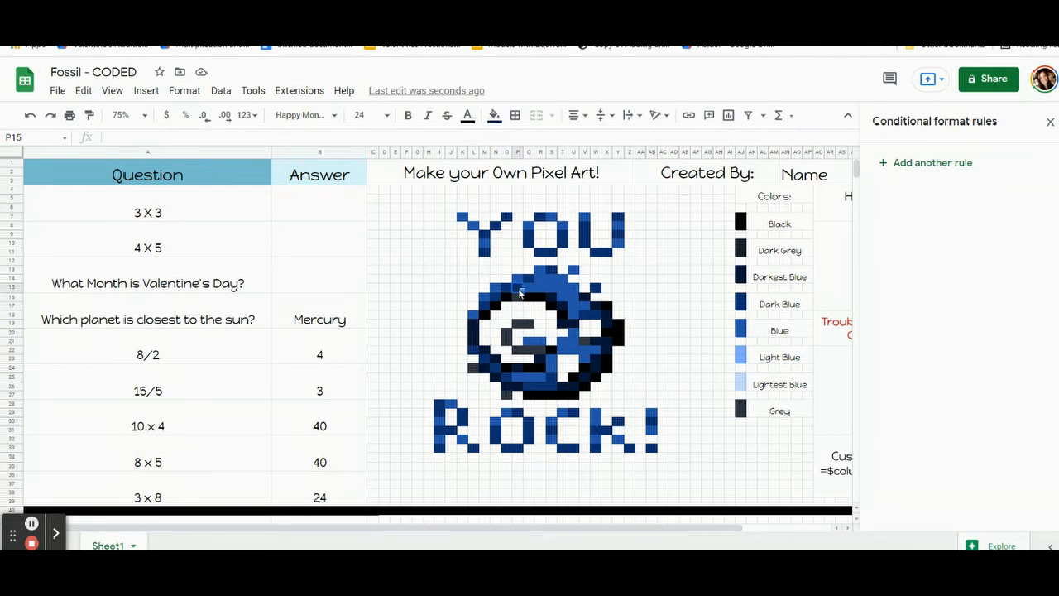
pyautogui.click(553, 282)
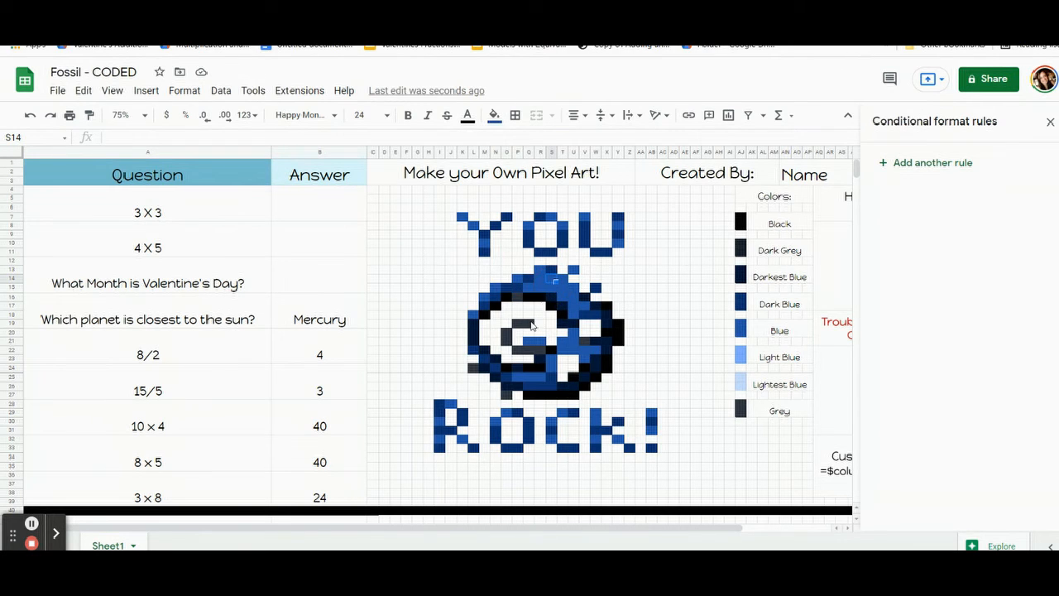
pyautogui.click(529, 324)
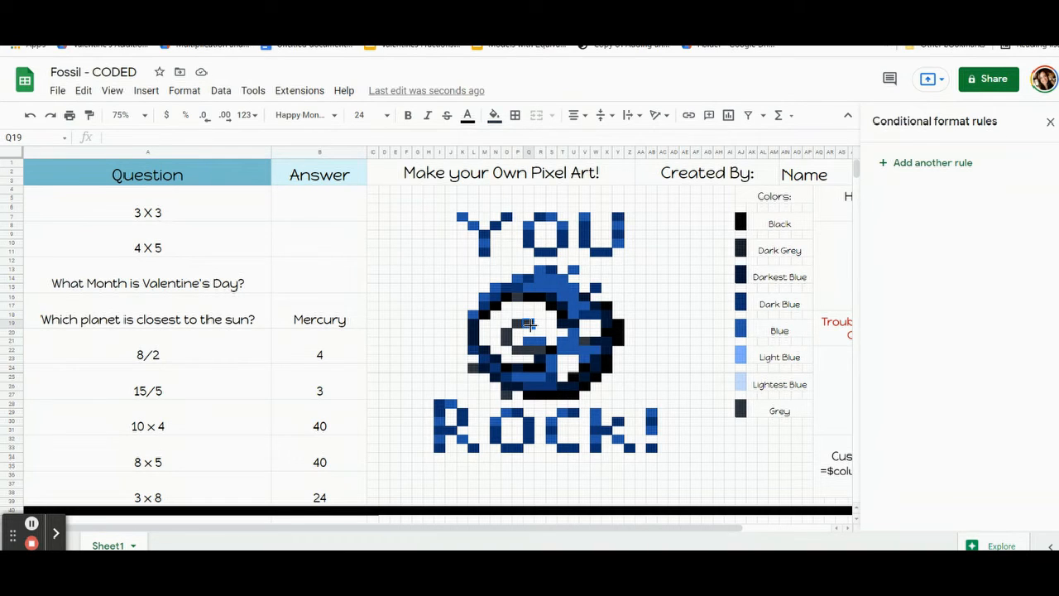
pyautogui.click(352, 315)
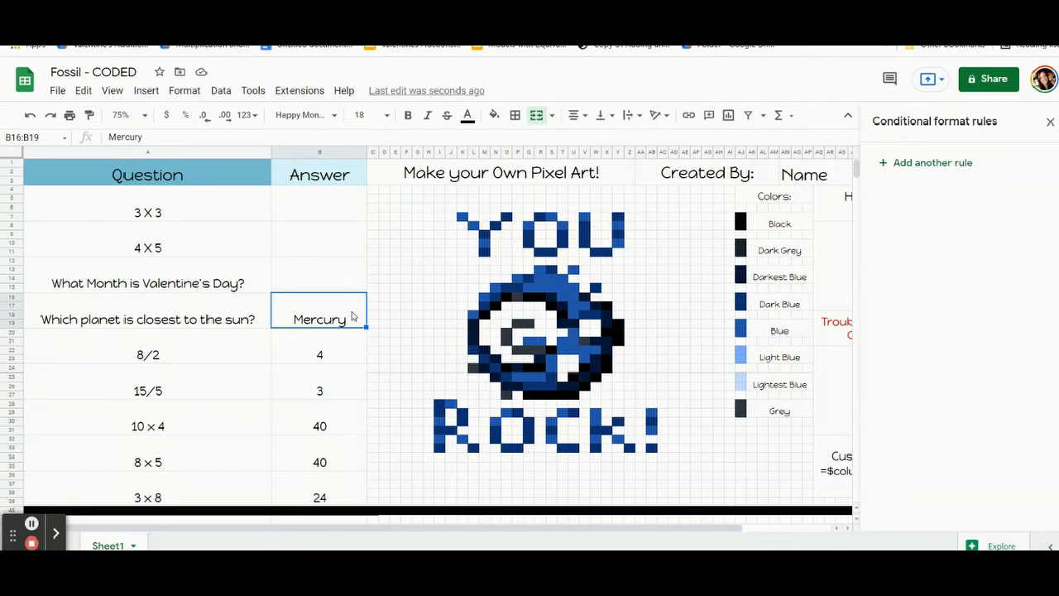
pyautogui.click(334, 454)
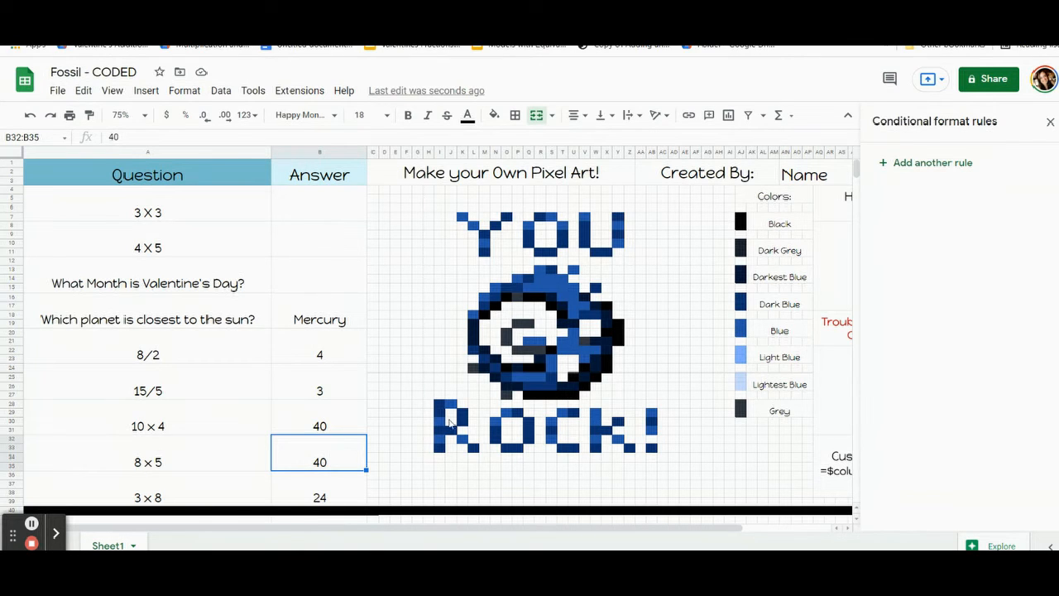
pyautogui.click(531, 387)
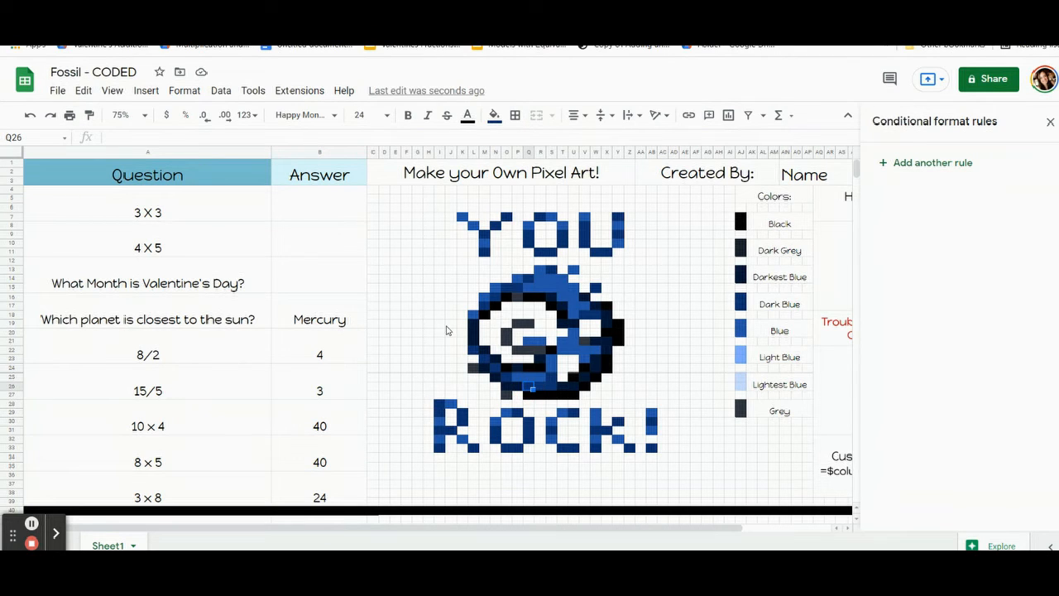
pyautogui.click(312, 309)
pyautogui.click(530, 385)
pyautogui.click(495, 115)
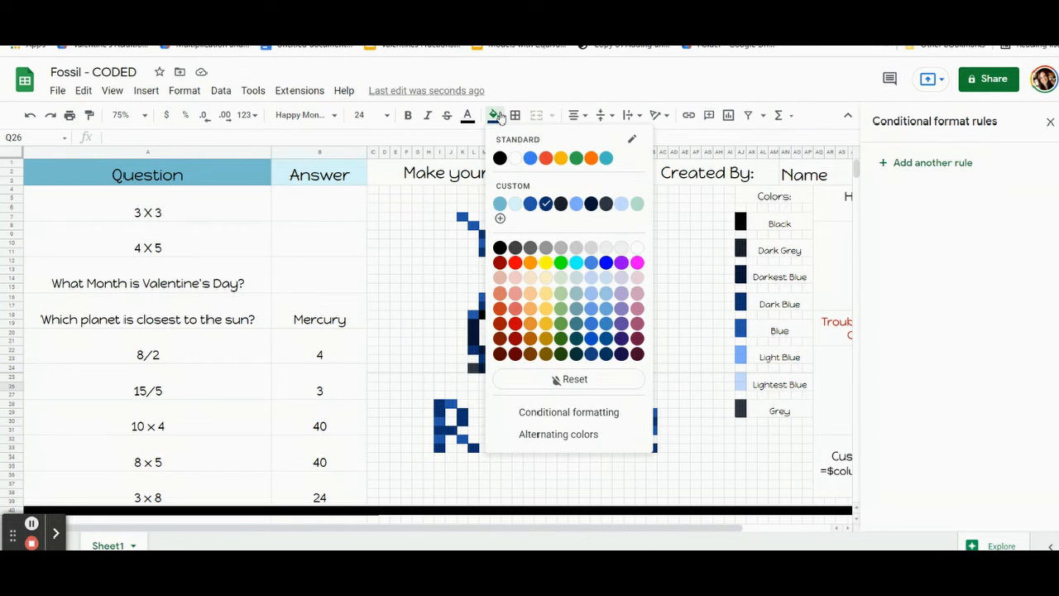
# Step: Add a conditional format rule for the Mercury answer B16:B19 with a dark blue fill and the custom formula =$b$16="Mercury"
pyautogui.click(295, 313)
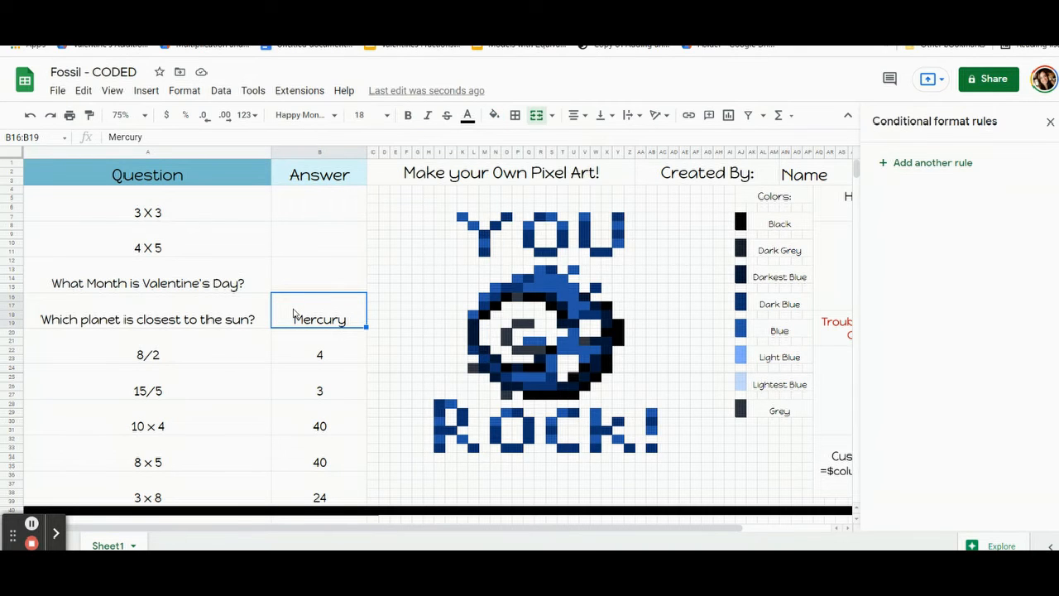
pyautogui.click(909, 164)
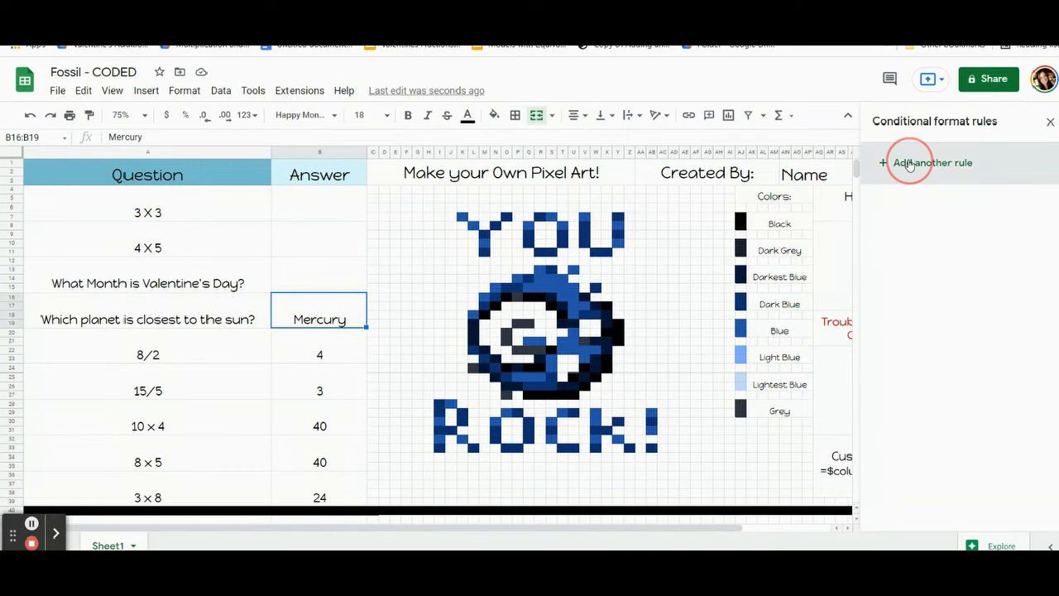
pyautogui.click(997, 385)
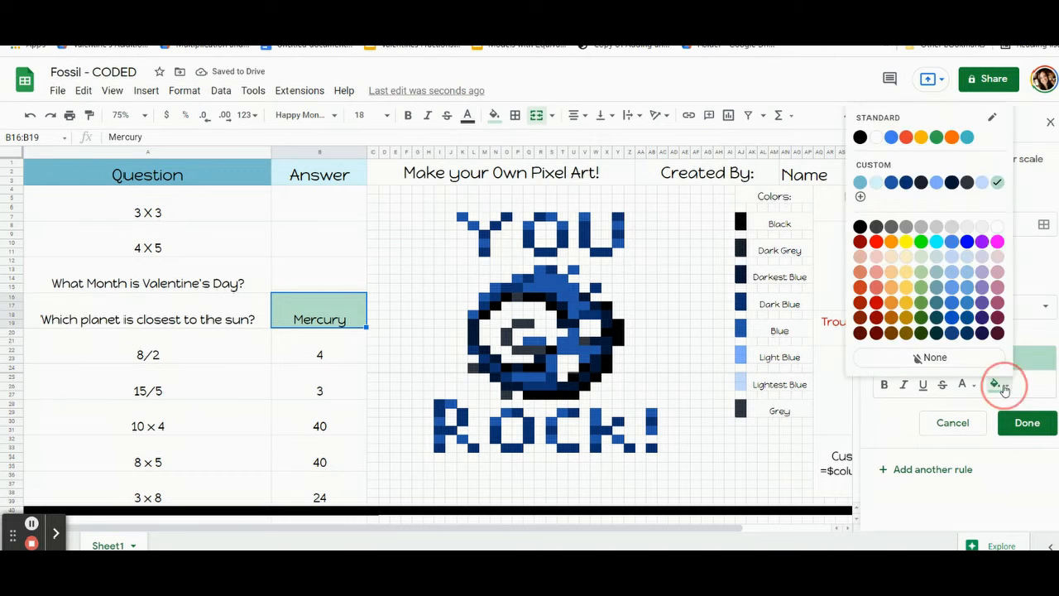
pyautogui.click(906, 182)
pyautogui.click(929, 310)
pyautogui.scroll(-3, 929, 312)
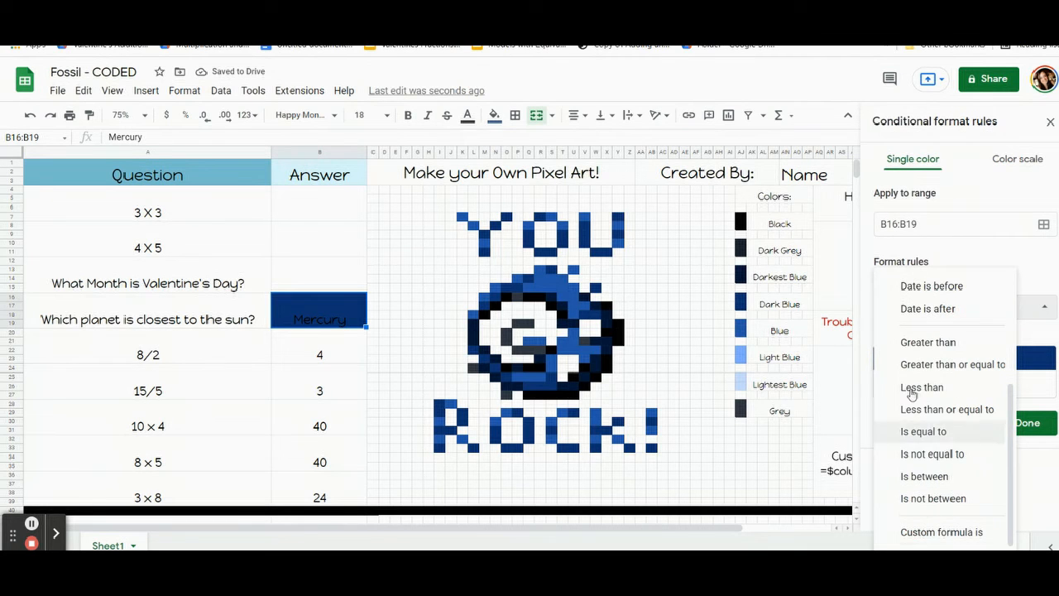
pyautogui.click(917, 532)
pyautogui.click(907, 339)
pyautogui.write('=$b$16="Mercury')
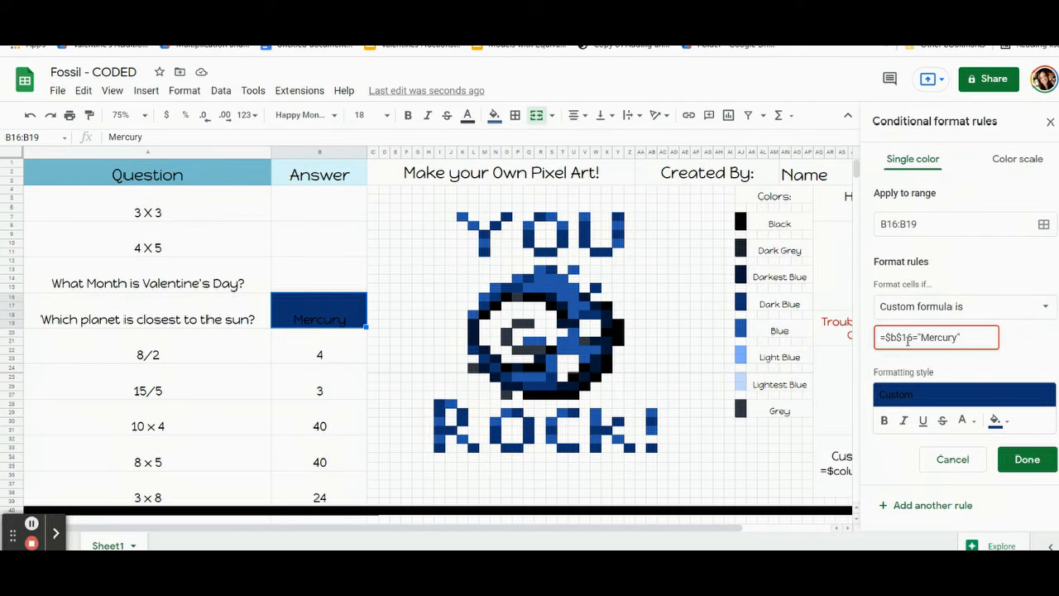
# Step: Extend the Mercury rule's range with the dark blue cells M9, M11, N8 and O7 of the letter Y
pyautogui.click(1043, 225)
pyautogui.moveTo(593, 237); pyautogui.dragTo(226, 113)
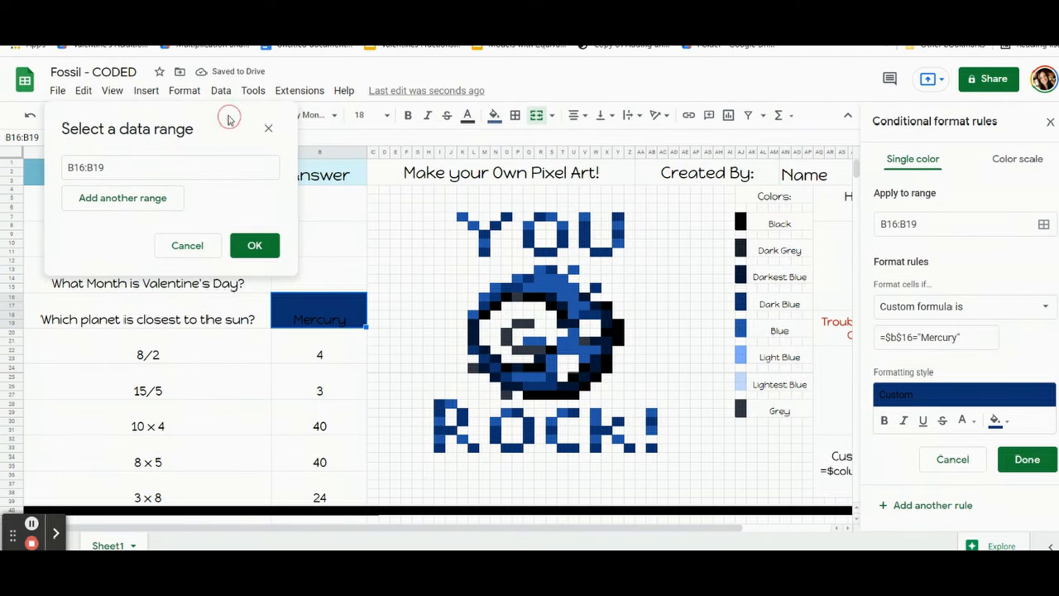
pyautogui.click(485, 239)
pyautogui.click(490, 237)
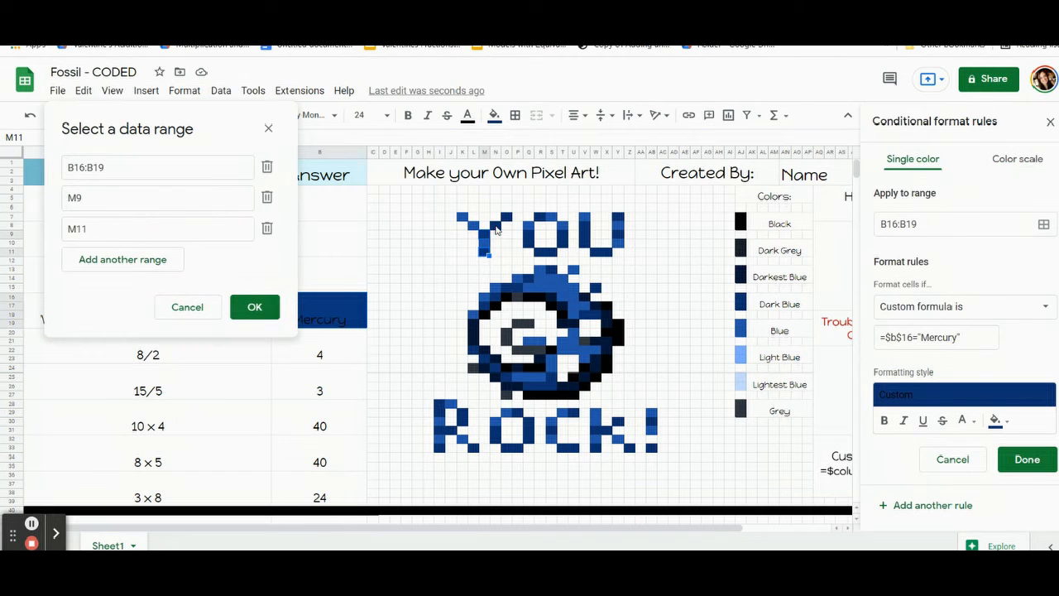
pyautogui.click(499, 227)
pyautogui.click(508, 218)
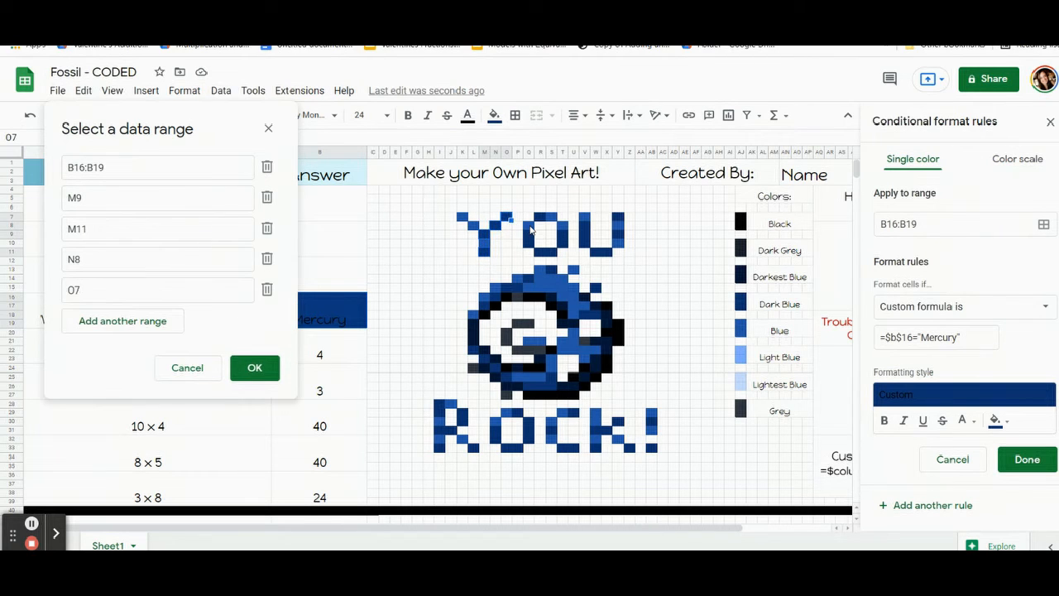
# Step: Add the dark blue cells Q8:Q10, R11:S11, T9, V8, W11 and Y9 in the O and U of YOU to the range
pyautogui.click(530, 228)
pyautogui.moveTo(528, 241); pyautogui.dragTo(554, 253)
pyautogui.click(546, 252)
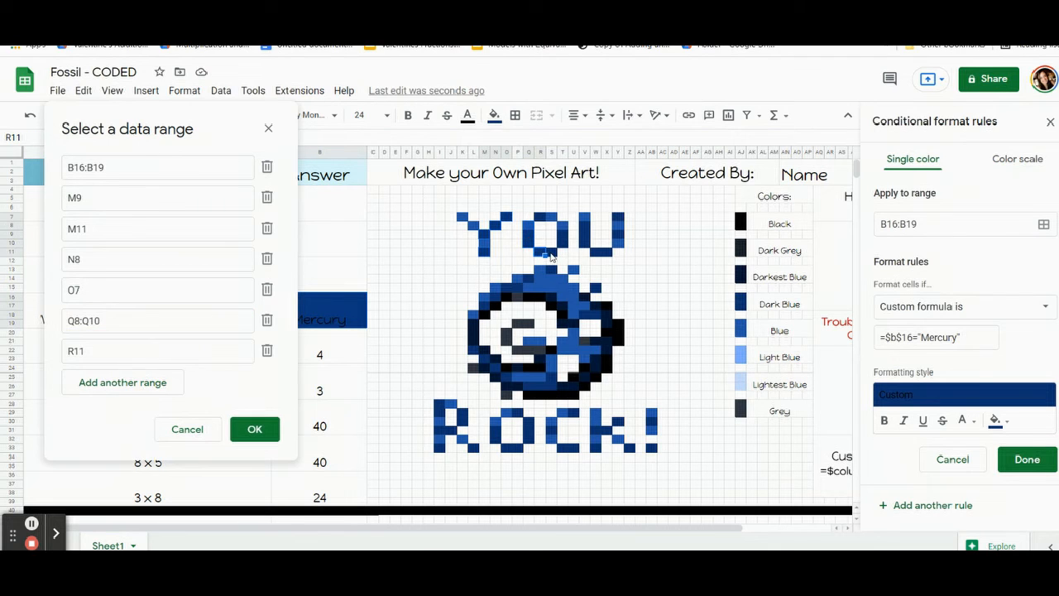
pyautogui.click(564, 237)
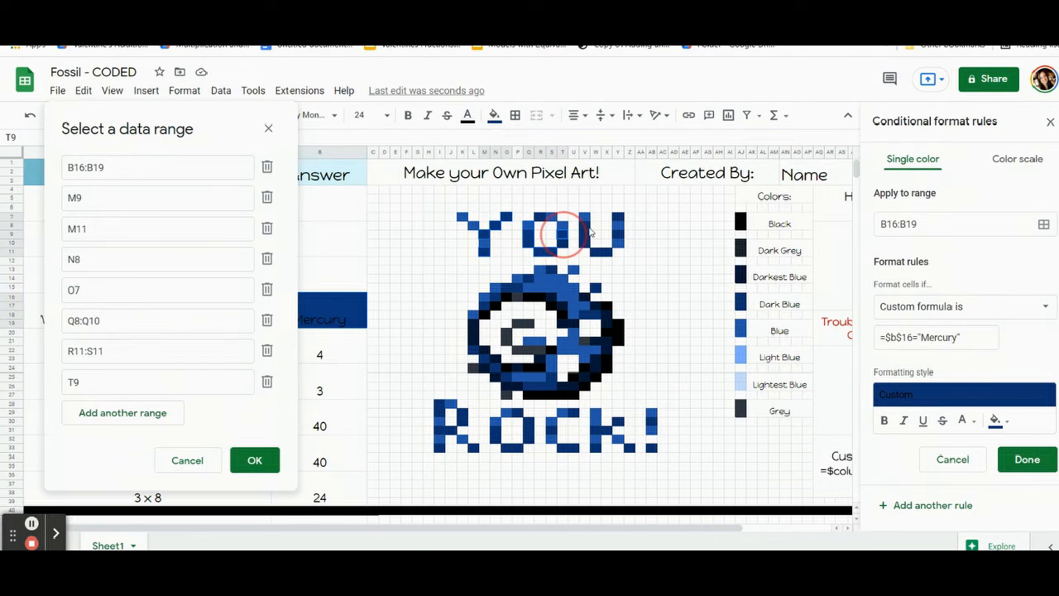
pyautogui.click(587, 229)
pyautogui.click(596, 254)
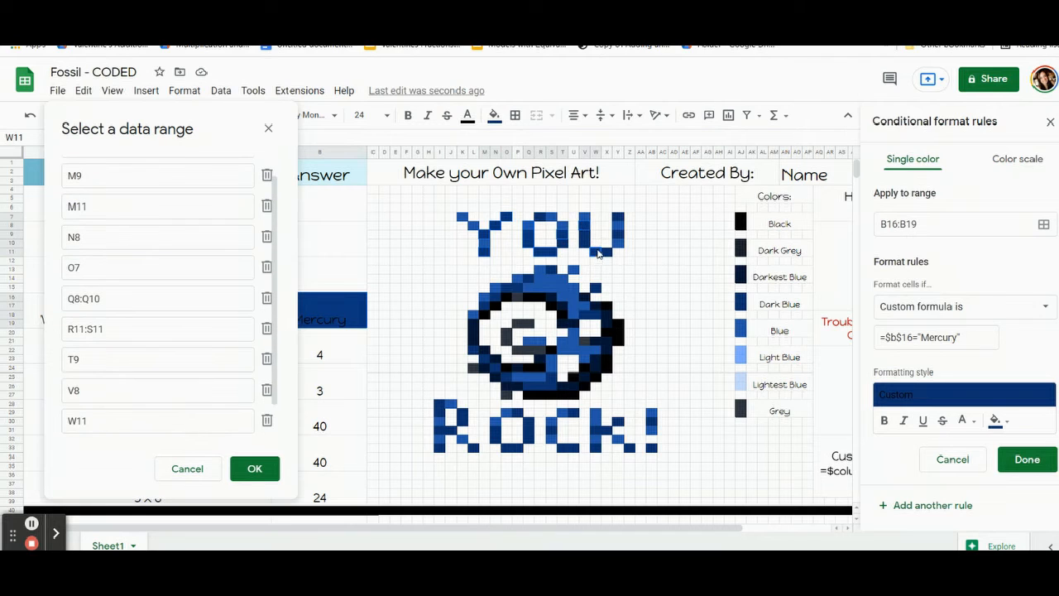
pyautogui.click(617, 237)
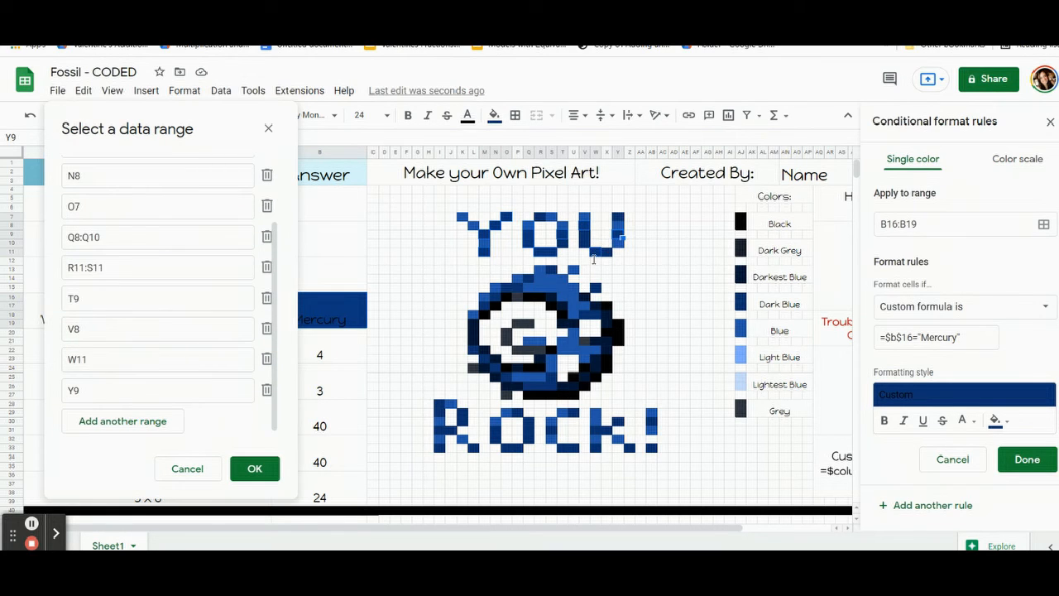
# Step: Add the dark blue fossil cells W15, S13, P15, M17, N24, L22, S25 and R26 to the range
pyautogui.click(596, 287)
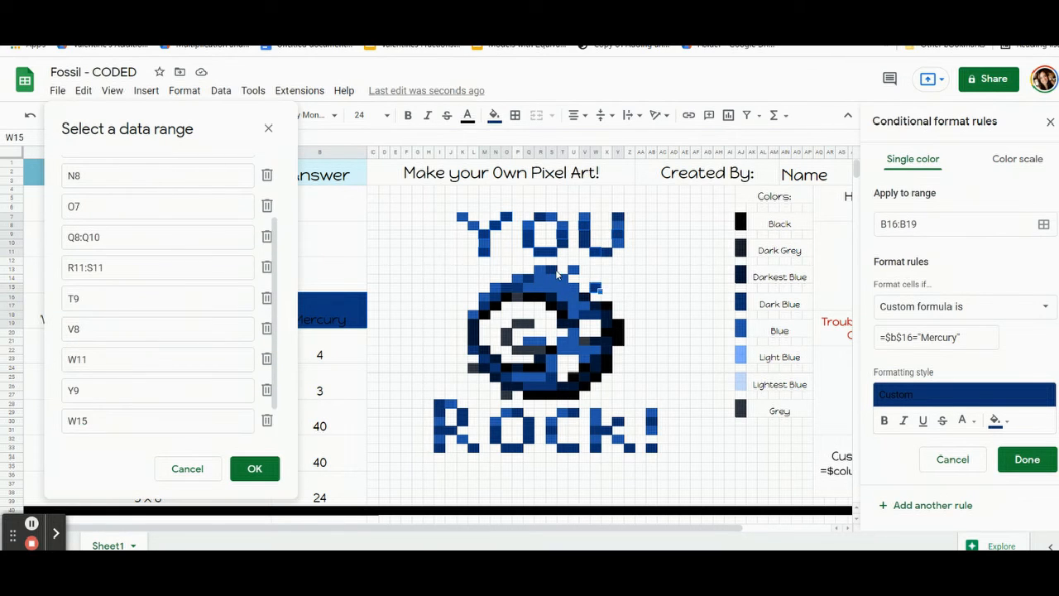
pyautogui.click(553, 271)
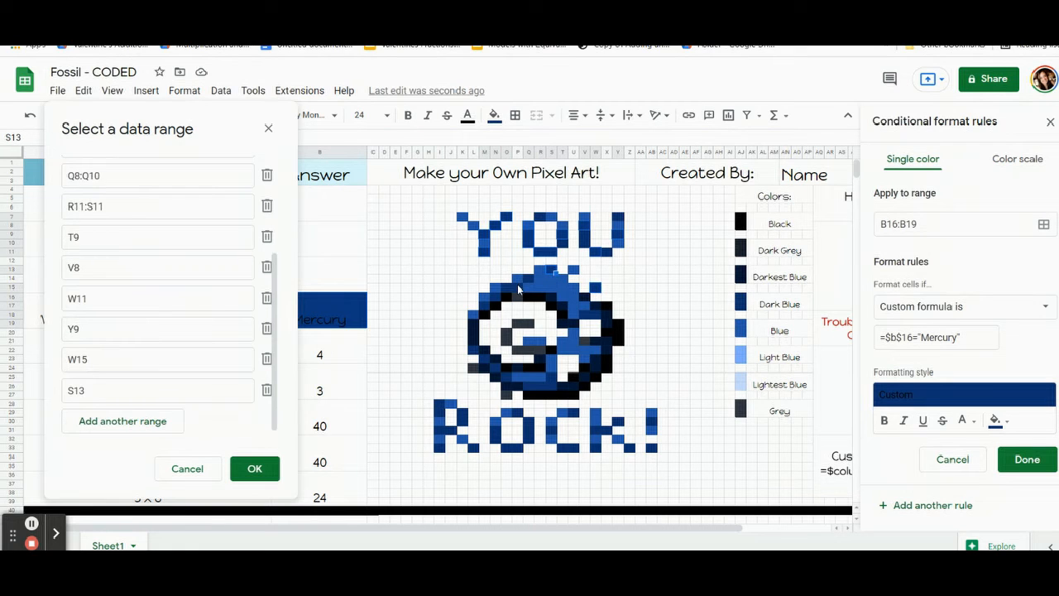
pyautogui.click(492, 305)
pyautogui.click(486, 306)
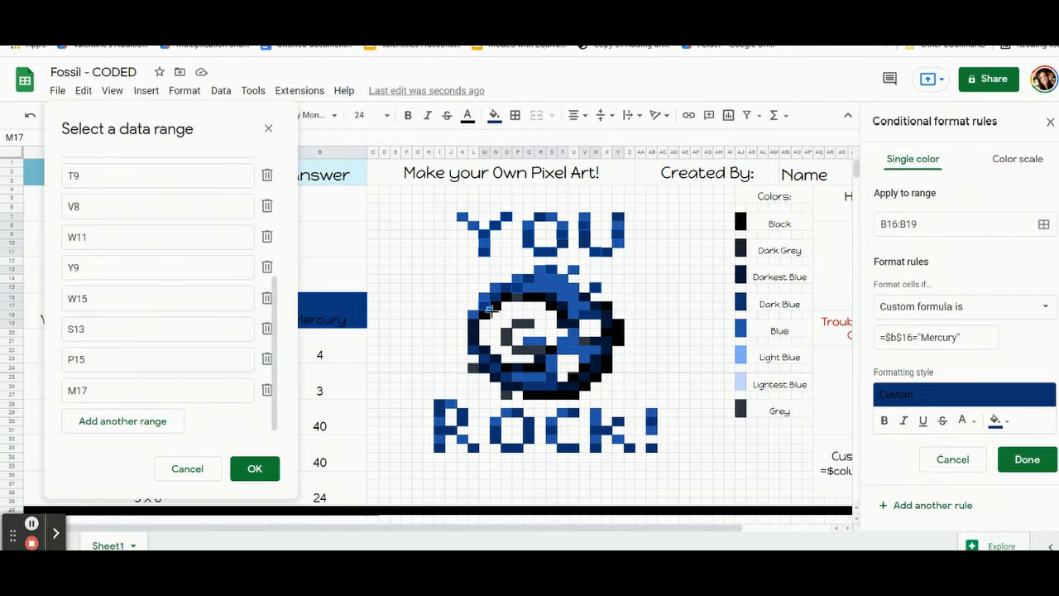
pyautogui.click(495, 369)
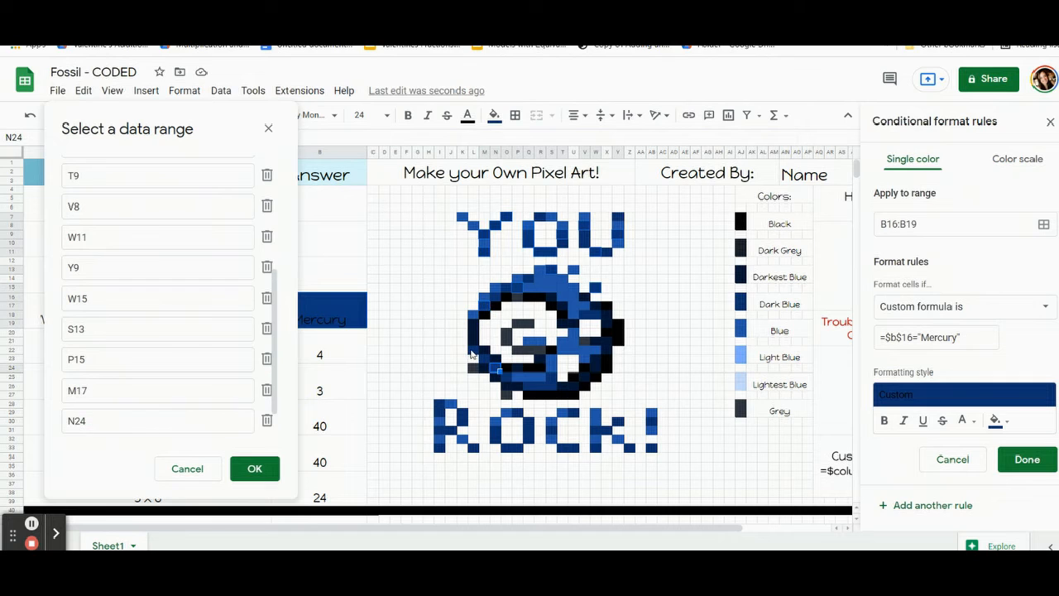
pyautogui.click(475, 352)
pyautogui.click(550, 383)
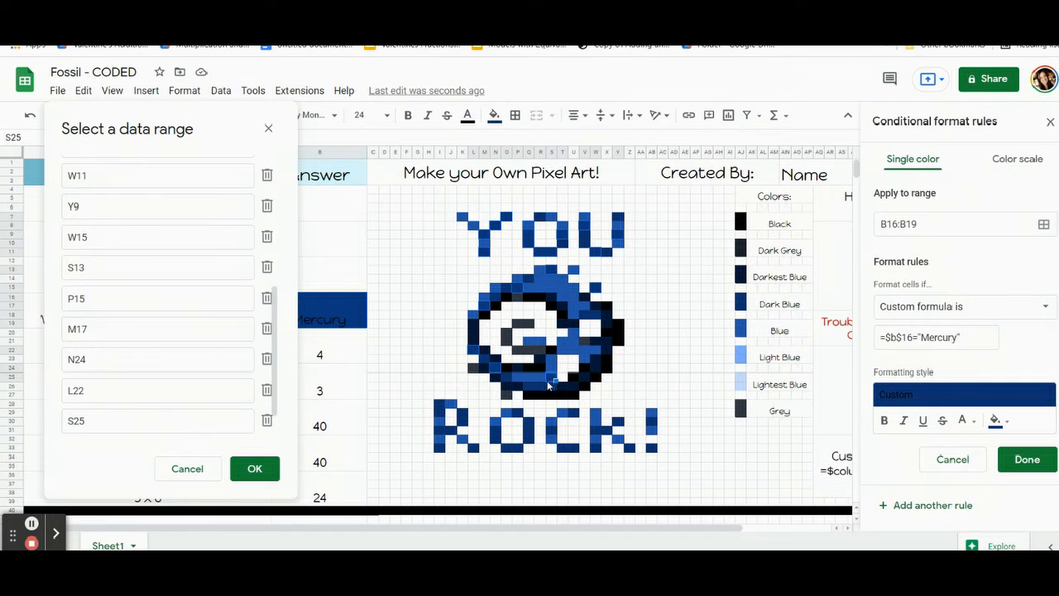
pyautogui.click(540, 385)
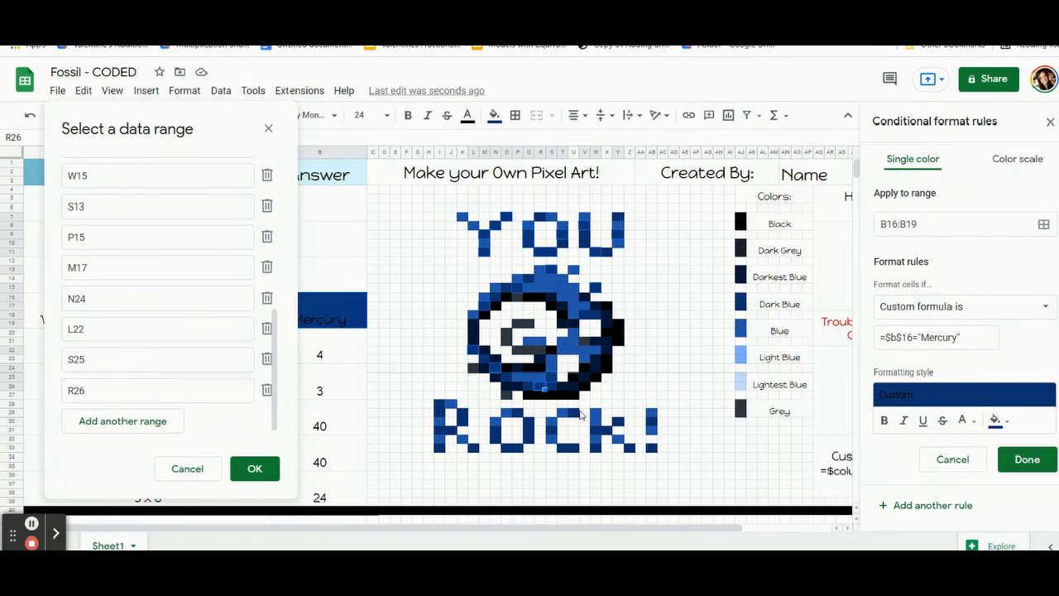
# Step: Add the dark blue cells U29, Y30, AB30, AB33, Z33, W31, W33 and U33 in the C, K and exclamation mark to the range
pyautogui.click(575, 416)
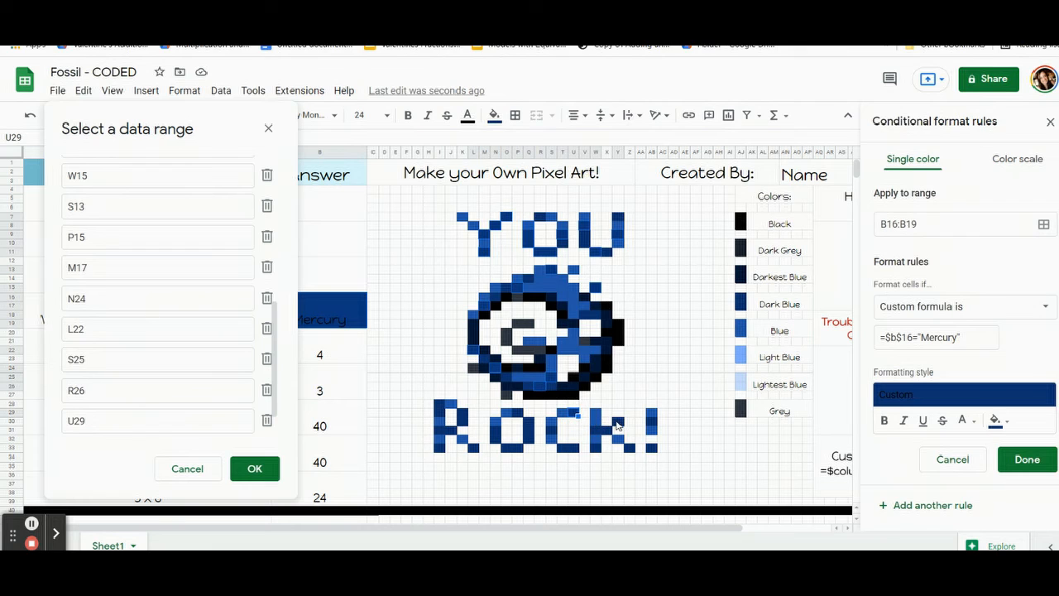
pyautogui.click(622, 425)
pyautogui.click(654, 426)
pyautogui.click(651, 450)
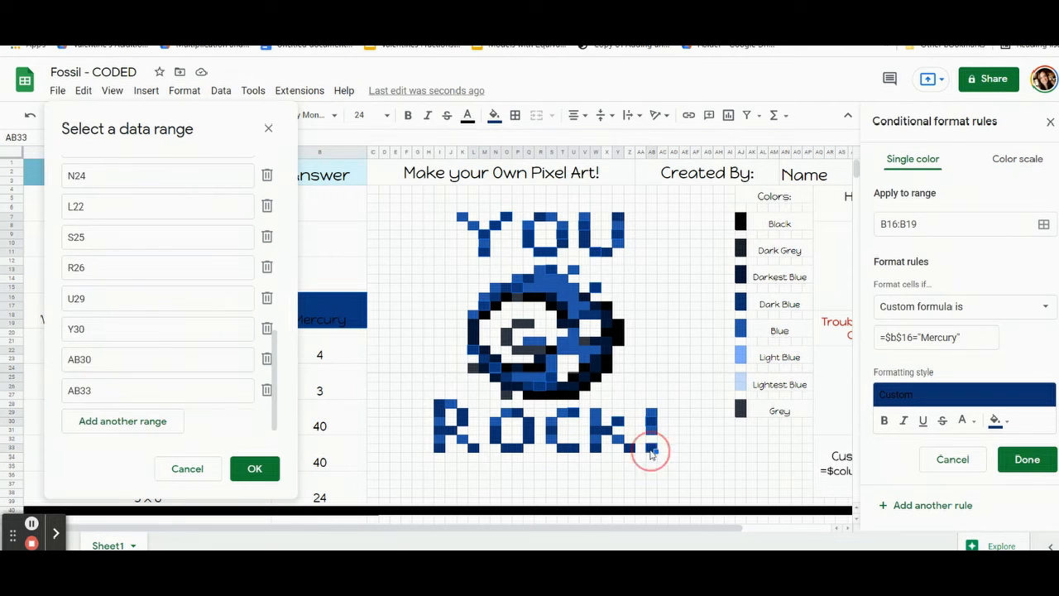
pyautogui.click(633, 451)
pyautogui.click(596, 431)
pyautogui.click(598, 451)
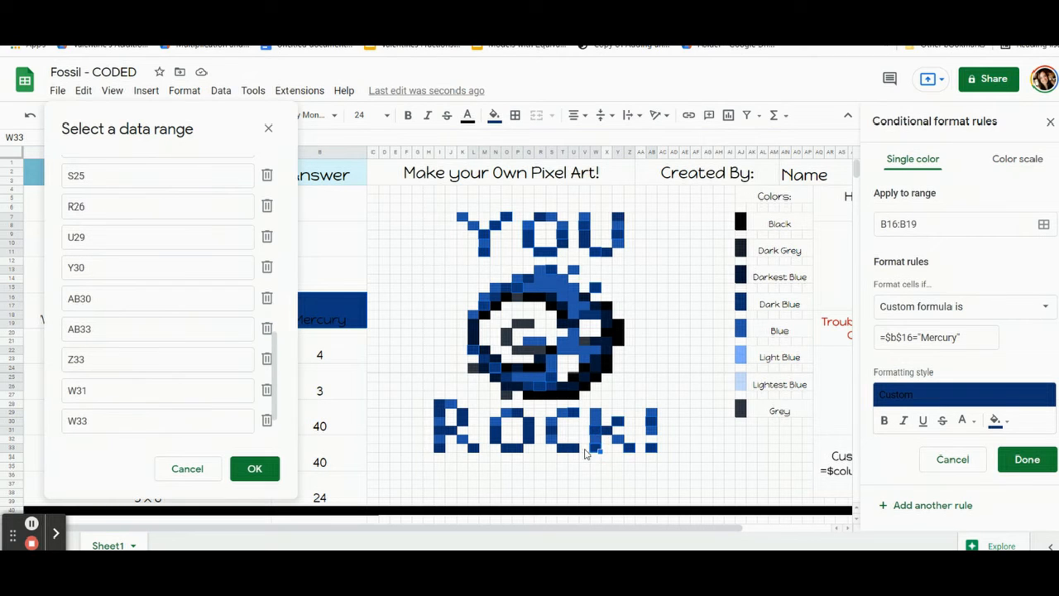
pyautogui.click(577, 451)
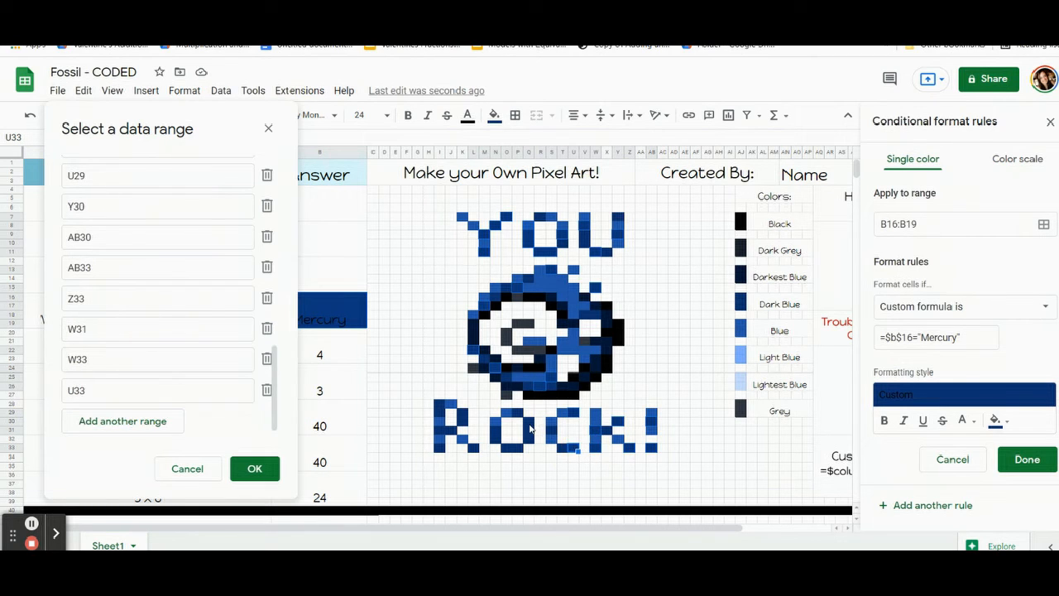
# Step: Add the dark blue cells Q30, Q32, N31 and O33 in the O of ROCK to the Mercury rule's range
pyautogui.click(531, 423)
pyautogui.click(532, 441)
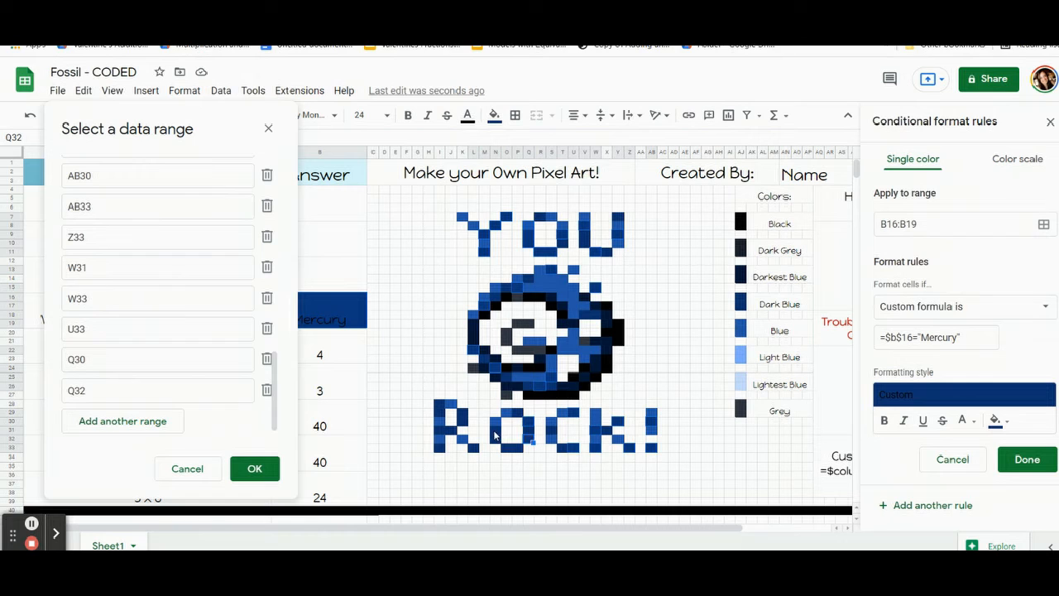
pyautogui.click(502, 431)
pyautogui.click(512, 450)
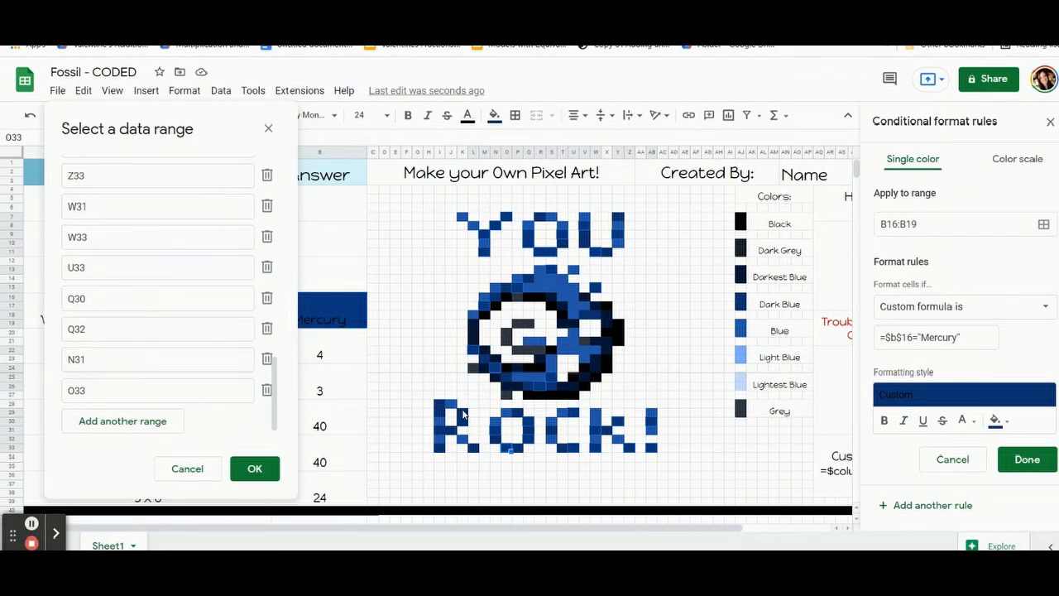
# Step: Add the dark blue cells I28, I31, K30, L33 and I33 of the letter R to the range and save the Mercury rule
pyautogui.click(453, 405)
pyautogui.click(440, 405)
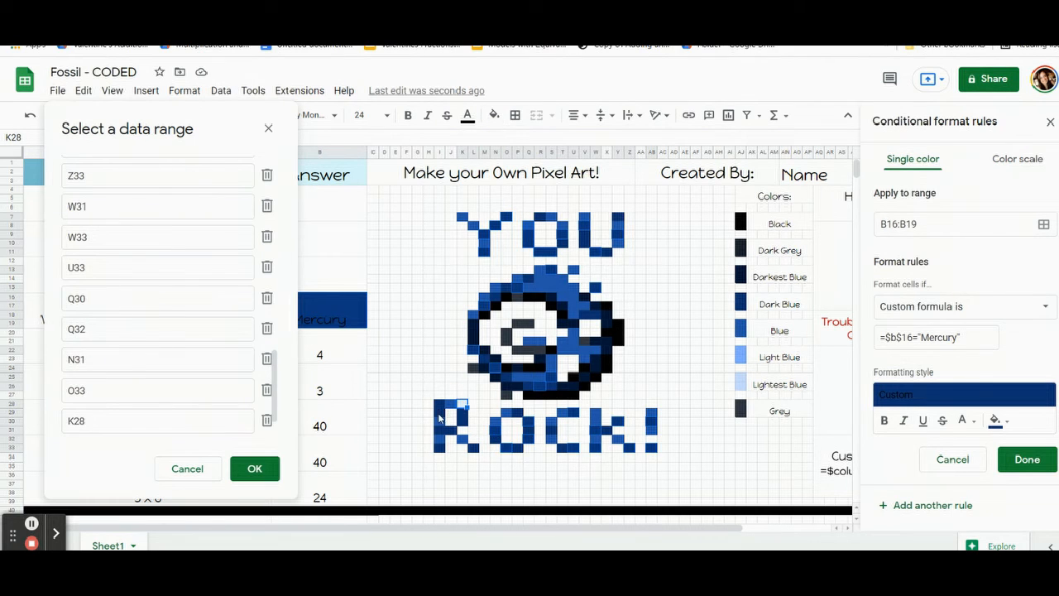
pyautogui.click(442, 432)
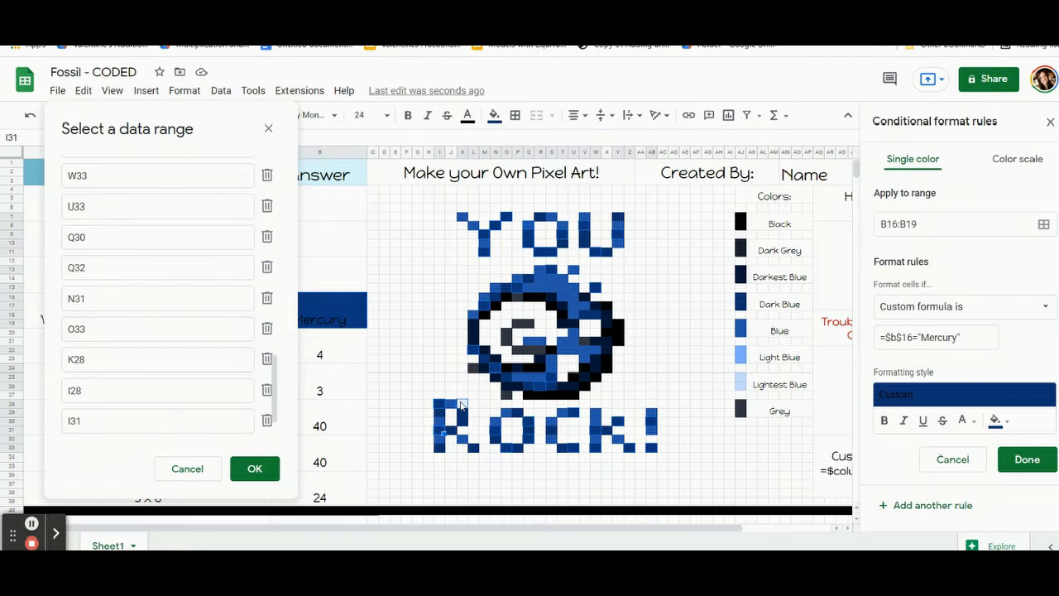
pyautogui.click(464, 423)
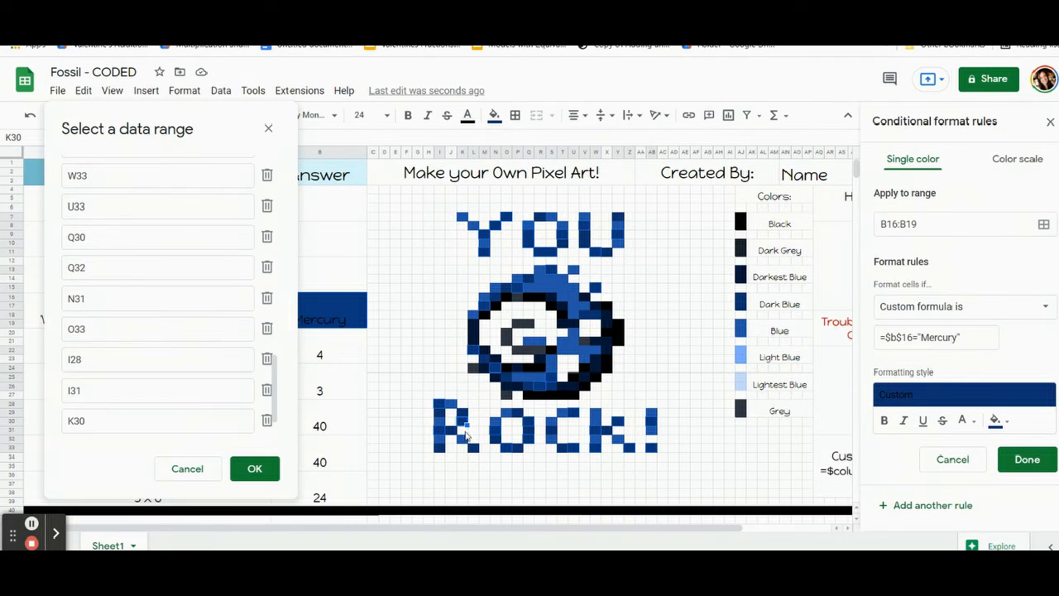
pyautogui.click(474, 451)
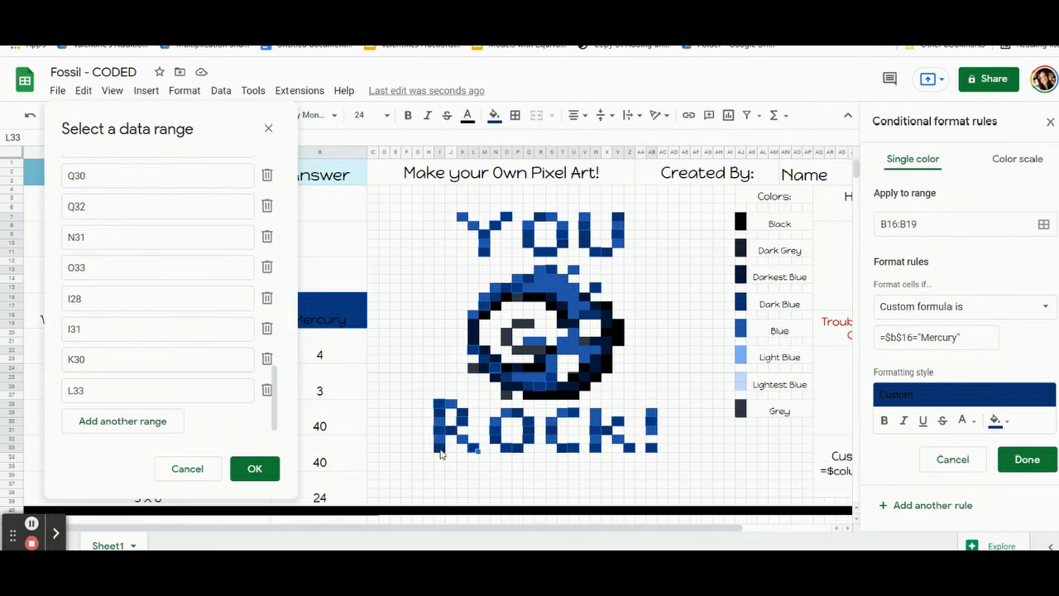
pyautogui.click(441, 451)
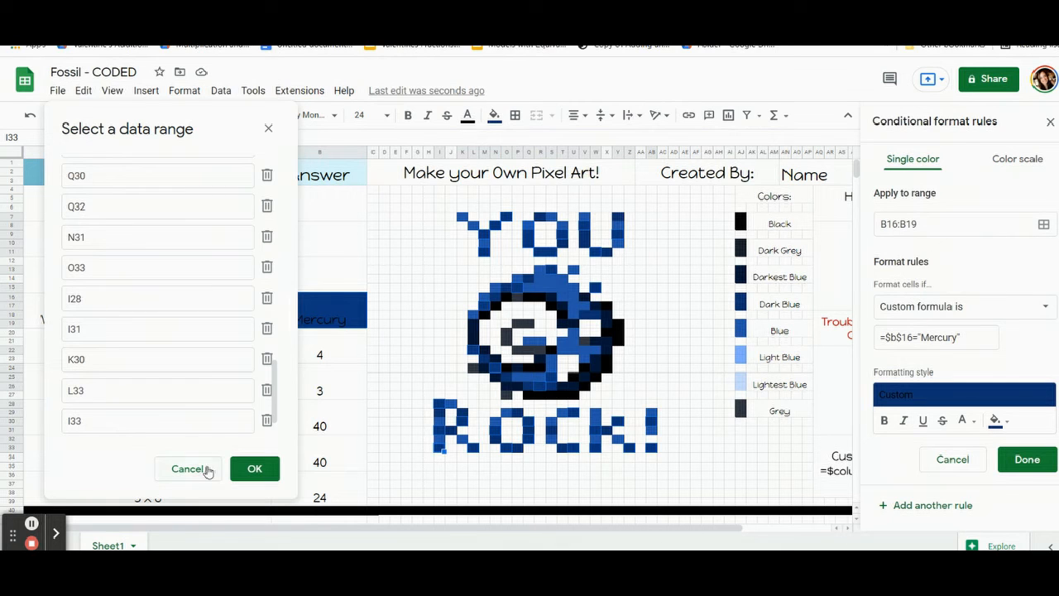
pyautogui.click(248, 469)
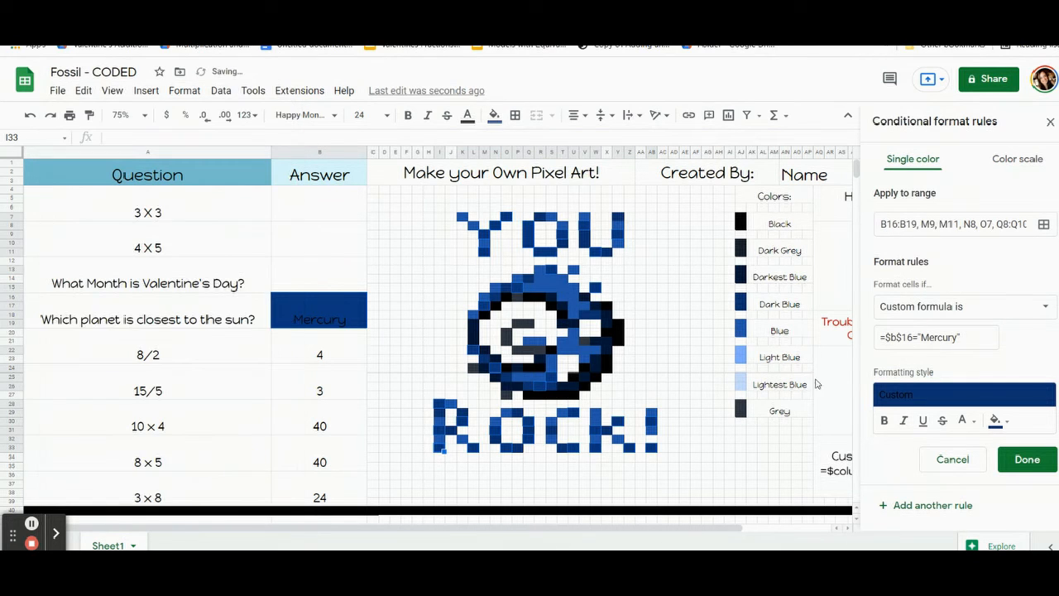
pyautogui.click(1025, 460)
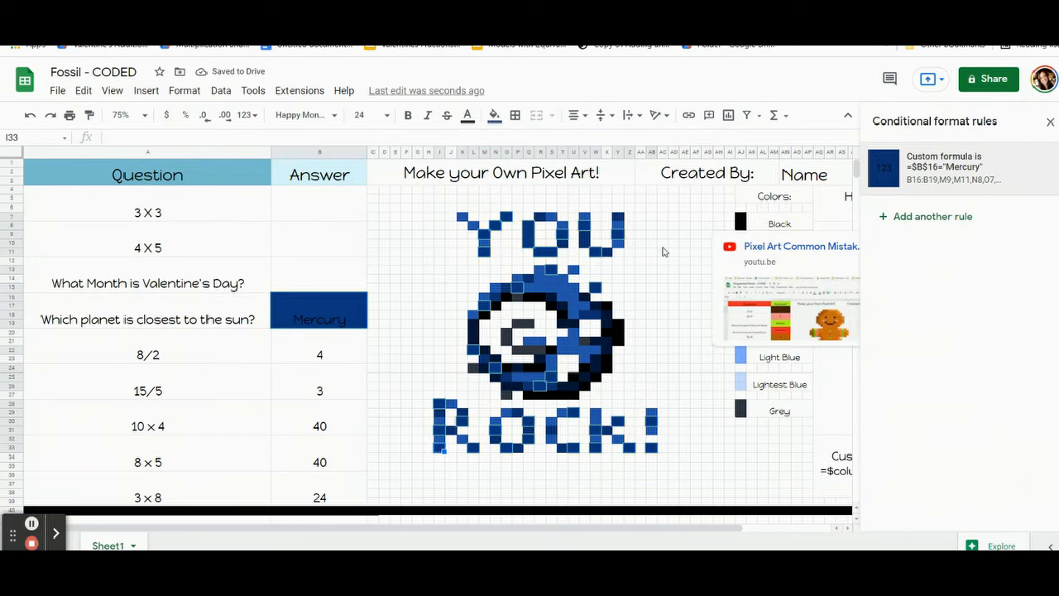
# Step: Reset the manual fill of the coded dark blue cells and clear the Mercury answer from B16:B19
pyautogui.click(496, 120)
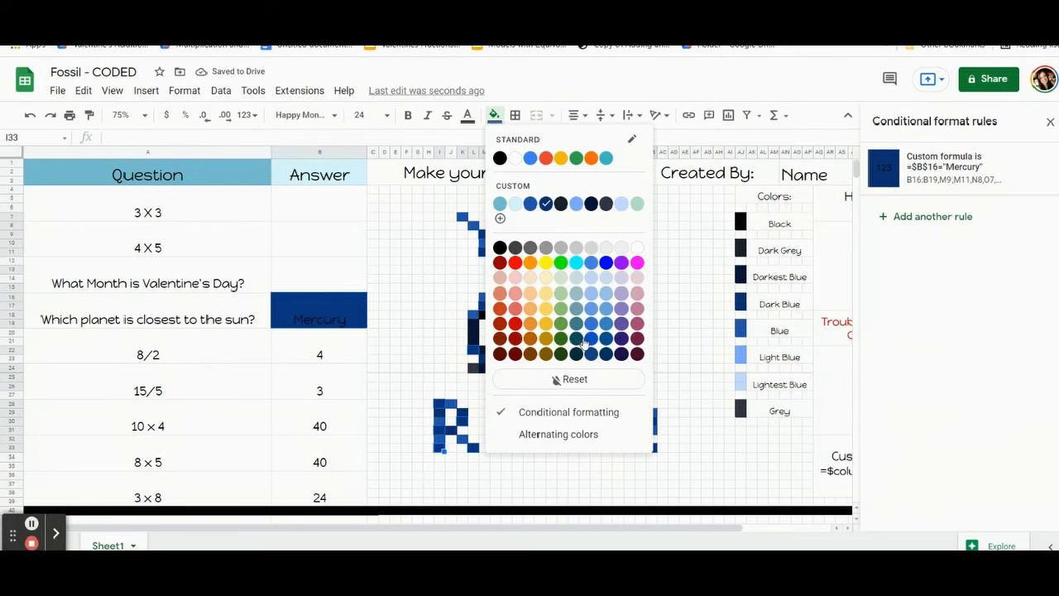
pyautogui.click(583, 380)
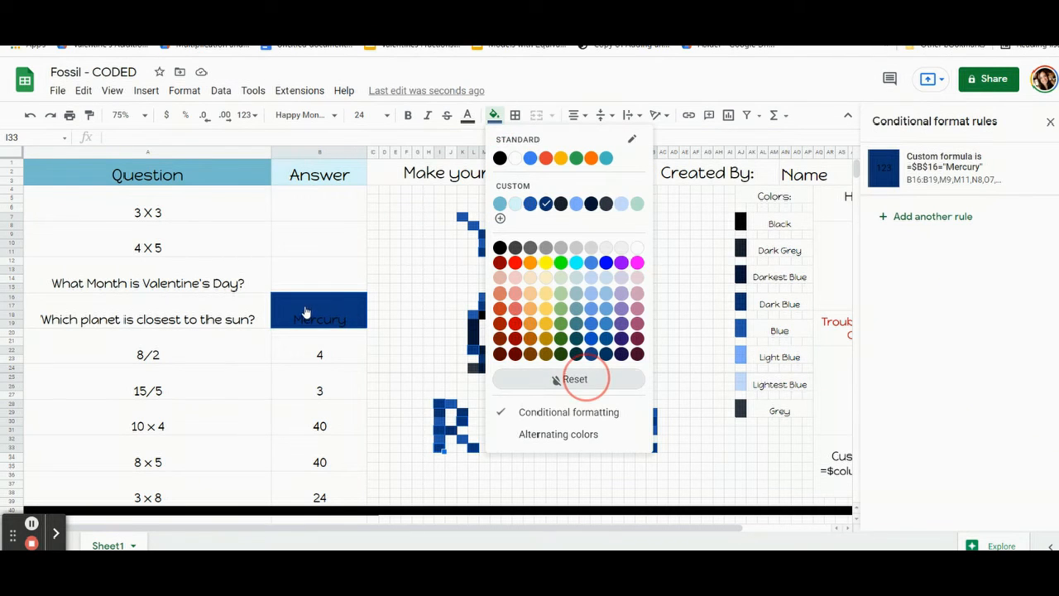
pyautogui.click(302, 317)
pyautogui.press('Delete')
# Step: Create a conditional format rule for B20:B23 with black fill, white text and the custom formula =$b$20=4
pyautogui.click(303, 347)
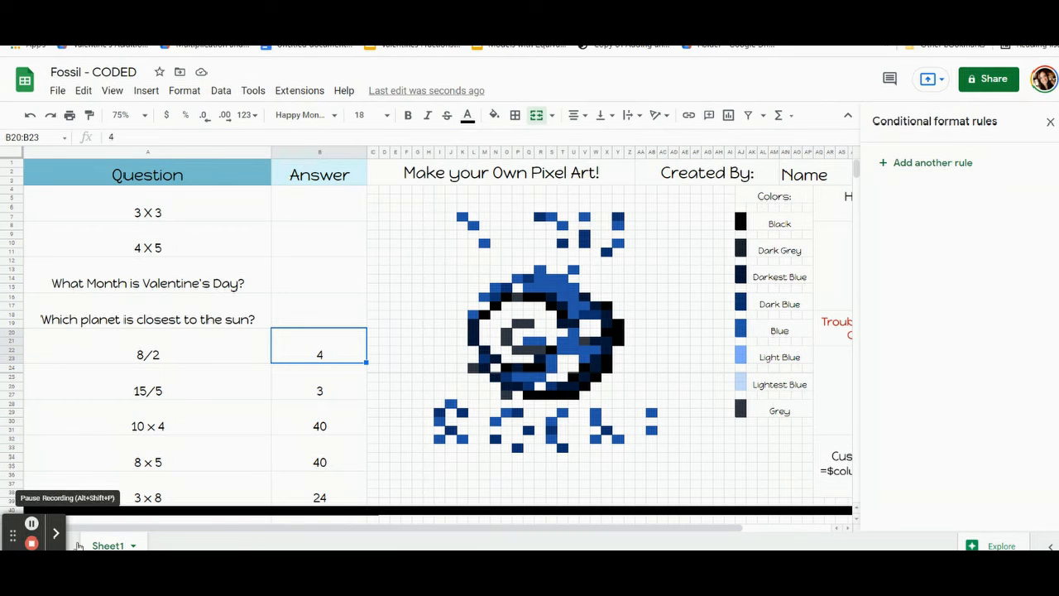
pyautogui.click(932, 163)
pyautogui.click(995, 383)
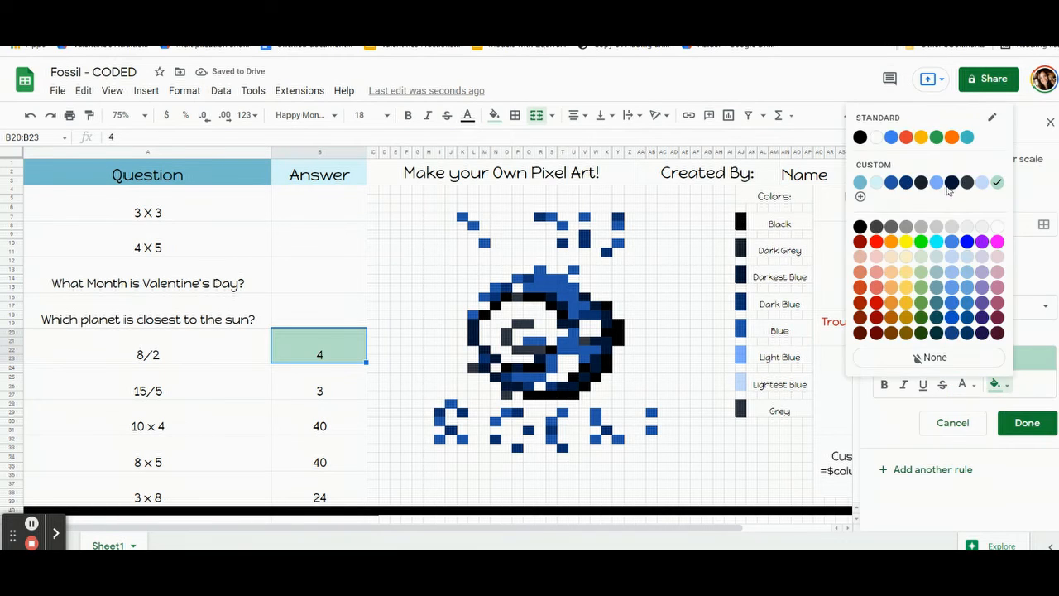
pyautogui.click(861, 138)
pyautogui.click(967, 385)
pyautogui.click(843, 138)
pyautogui.click(934, 307)
pyautogui.scroll(-3, 934, 316)
pyautogui.click(933, 539)
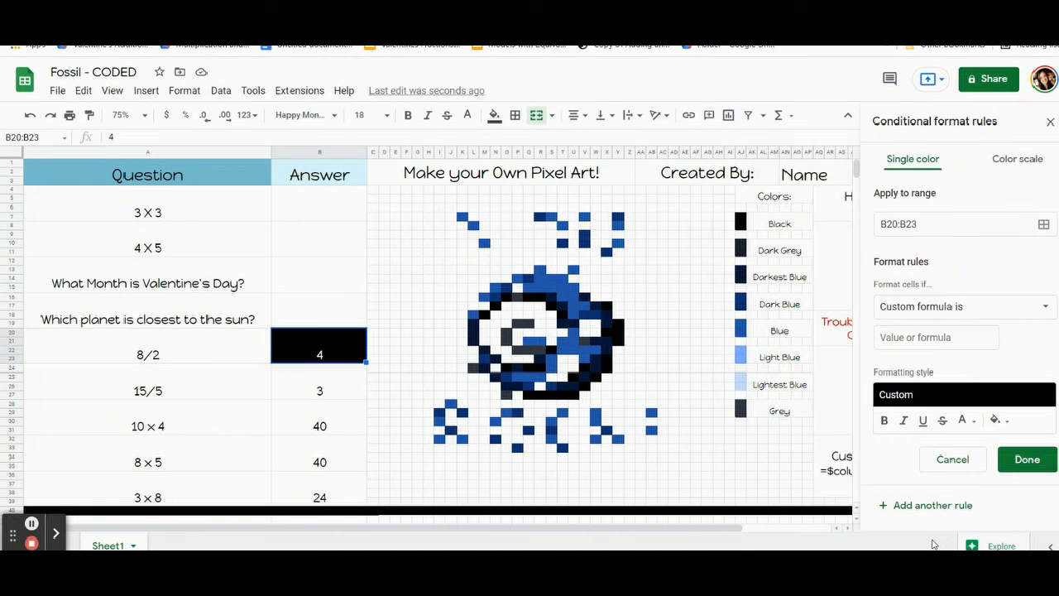
pyautogui.click(914, 334)
pyautogui.write('=$b$20=4')
# Step: Extend the 8/2 rule's range with the black fossil cells O16, N17, M18 and Q16:R16
pyautogui.click(1043, 223)
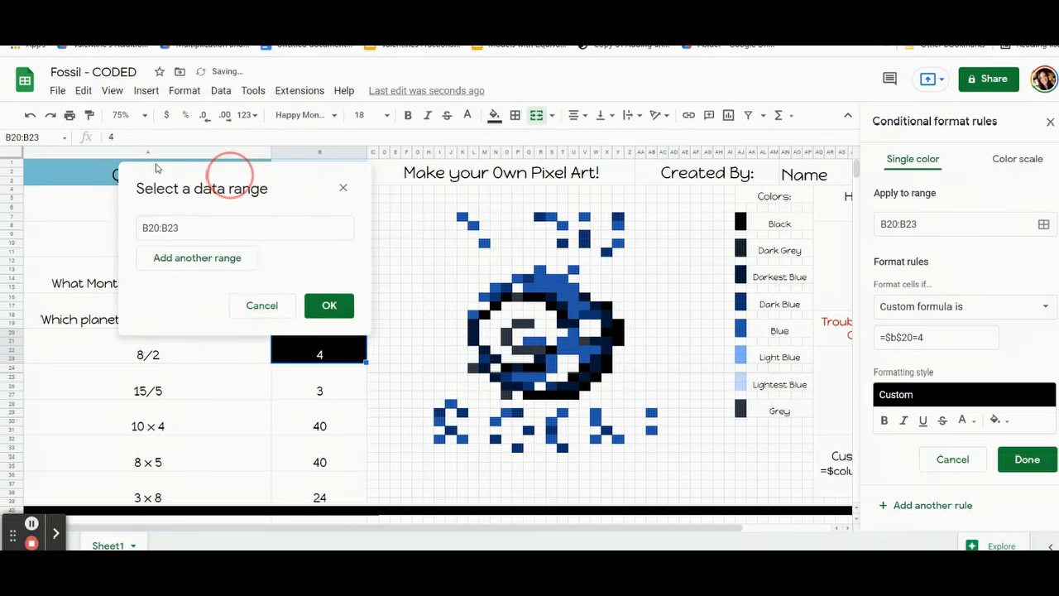
pyautogui.click(504, 305)
pyautogui.keyDown('ctrl'); pyautogui.click(496, 307); pyautogui.keyUp('ctrl')
pyautogui.keyDown('ctrl'); pyautogui.click(484, 315); pyautogui.keyUp('ctrl')
pyautogui.moveTo(530, 298); pyautogui.dragTo(541, 298)
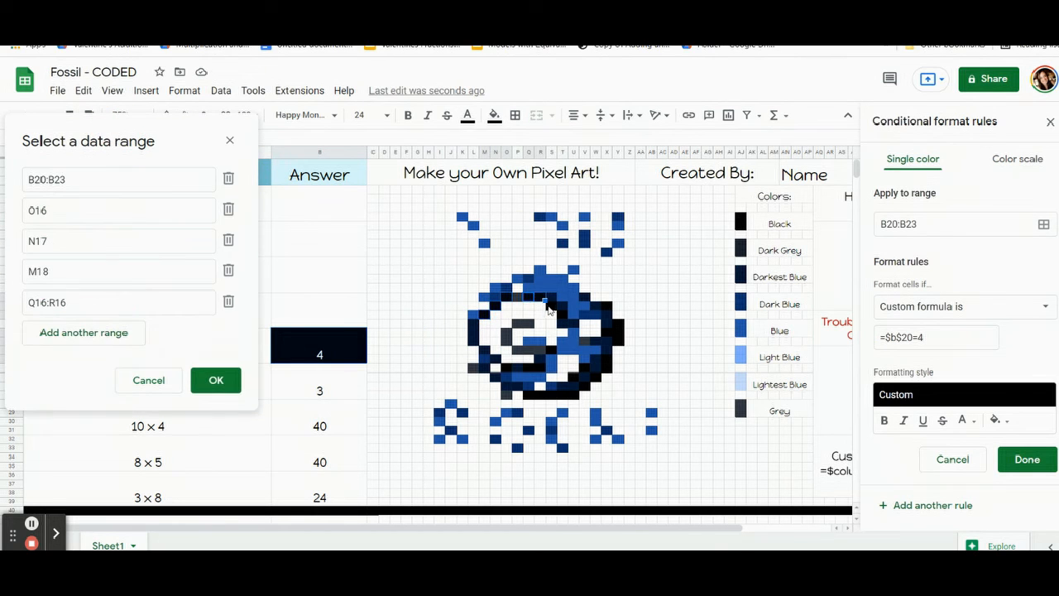
# Step: Add the remaining black fossil cells, including S17, T18, X17, X20, X23:X24, W25 and Y19:Y21, to the range and save the rule
pyautogui.keyDown('ctrl'); pyautogui.click(552, 307); pyautogui.keyUp('ctrl')
pyautogui.keyDown('ctrl'); pyautogui.click(562, 315); pyautogui.keyUp('ctrl')
pyautogui.keyDown('ctrl'); pyautogui.click(607, 307); pyautogui.keyUp('ctrl')
pyautogui.moveTo(619, 324); pyautogui.dragTo(539, 367)
pyautogui.keyDown('ctrl'); pyautogui.click(608, 333); pyautogui.keyUp('ctrl')
pyautogui.keyDown('ctrl'); pyautogui.click(596, 378); pyautogui.keyUp('ctrl')
pyautogui.keyDown('ctrl'); pyautogui.click(585, 385); pyautogui.keyUp('ctrl')
pyautogui.keyDown('ctrl'); pyautogui.click(585, 369); pyautogui.keyUp('ctrl')
pyautogui.keyDown('ctrl'); pyautogui.click(574, 378); pyautogui.keyUp('ctrl')
pyautogui.keyDown('ctrl'); pyautogui.click(506, 368); pyautogui.keyUp('ctrl')
pyautogui.keyDown('ctrl'); pyautogui.click(549, 351); pyautogui.keyUp('ctrl')
pyautogui.keyDown('ctrl'); pyautogui.click(505, 299); pyautogui.keyUp('ctrl')
pyautogui.keyDown('ctrl'); pyautogui.click(494, 306); pyautogui.keyUp('ctrl')
pyautogui.keyDown('ctrl'); pyautogui.click(484, 315); pyautogui.keyUp('ctrl')
pyautogui.moveTo(528, 299); pyautogui.dragTo(540, 298)
pyautogui.keyDown('ctrl'); pyautogui.click(551, 307); pyautogui.keyUp('ctrl')
pyautogui.keyDown('ctrl'); pyautogui.click(563, 315); pyautogui.keyUp('ctrl')
pyautogui.keyDown('ctrl'); pyautogui.click(607, 307); pyautogui.keyUp('ctrl')
pyautogui.keyDown('ctrl'); pyautogui.click(608, 333); pyautogui.keyUp('ctrl')
pyautogui.moveTo(608, 359); pyautogui.dragTo(607, 368)
pyautogui.keyDown('ctrl'); pyautogui.click(595, 378); pyautogui.keyUp('ctrl')
pyautogui.moveTo(618, 325); pyautogui.dragTo(617, 341)
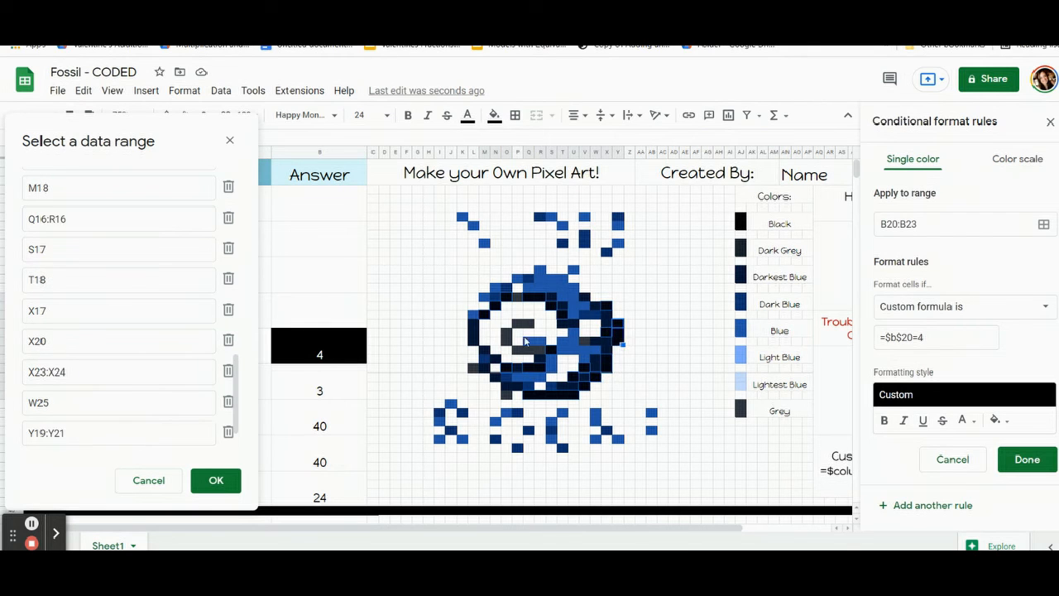
pyautogui.click(216, 480)
pyautogui.click(1026, 458)
# Step: Reset the manual fill of the coded black cells and clear the 8/2 answer
pyautogui.click(494, 114)
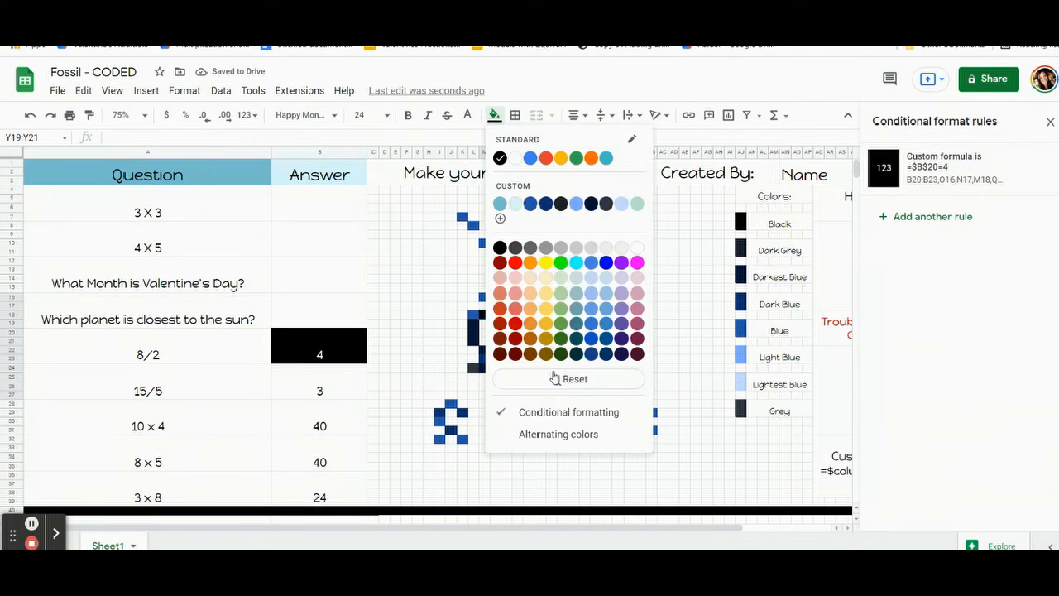
pyautogui.click(297, 342)
pyautogui.press('Delete')
# Step: Check the grey used in V21, then create a rule for B24:B27 with that fill and the custom formula =$b$24=3
pyautogui.click(305, 377)
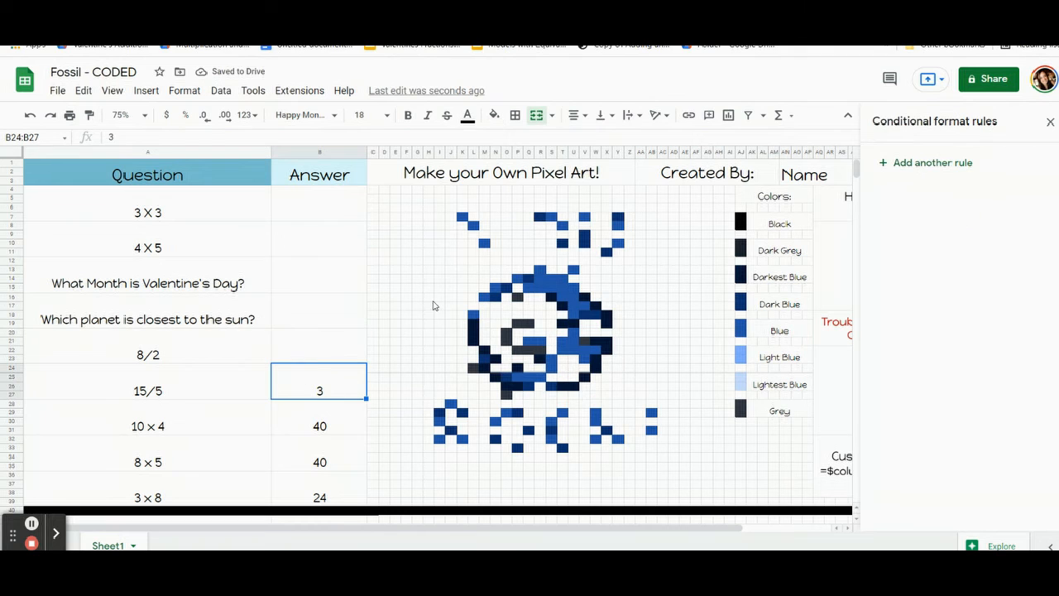
pyautogui.click(584, 341)
pyautogui.click(493, 115)
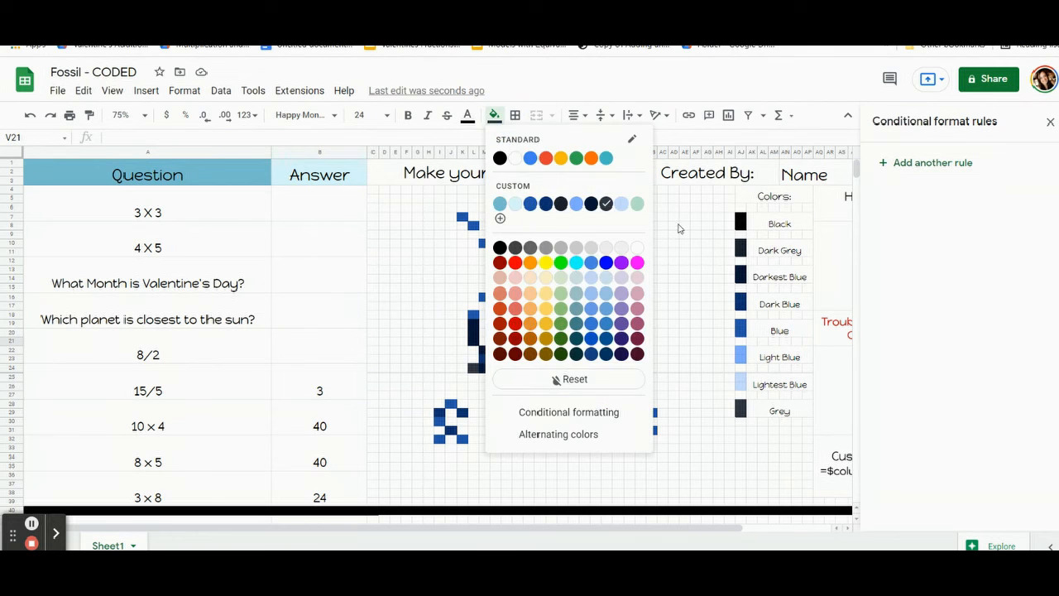
pyautogui.click(319, 380)
pyautogui.click(932, 162)
pyautogui.click(951, 306)
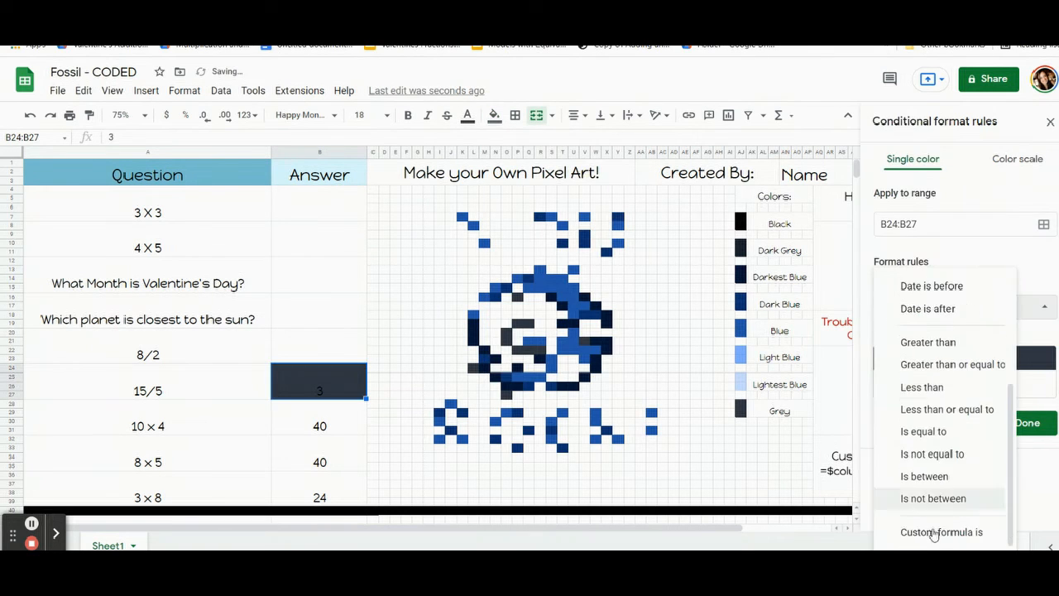
pyautogui.click(934, 532)
pyautogui.write('=$b$24=3')
# Step: Extend the 15/5 rule's range with the fossil's grey cells, including the inner spiral and V21, and save the rule
pyautogui.click(1043, 223)
pyautogui.moveTo(587, 245); pyautogui.dragTo(267, 147)
pyautogui.keyDown('ctrl'); pyautogui.click(504, 296); pyautogui.keyUp('ctrl')
pyautogui.moveTo(504, 320); pyautogui.dragTo(525, 346)
pyautogui.keyDown('ctrl'); pyautogui.click(585, 341); pyautogui.keyUp('ctrl')
pyautogui.keyDown('ctrl'); pyautogui.click(508, 397); pyautogui.keyUp('ctrl')
pyautogui.keyDown('ctrl'); pyautogui.click(465, 368); pyautogui.keyUp('ctrl')
pyautogui.click(268, 472)
pyautogui.click(1019, 460)
# Step: Reset the manual fill of the coded grey cells and clear the 15/5 answer
pyautogui.click(494, 116)
pyautogui.click(320, 381)
pyautogui.press('Delete')
# Step: Create a rule for B28:B31 with the darkest blue fill, white text and the custom formula =$b$28=40
pyautogui.press('Down')
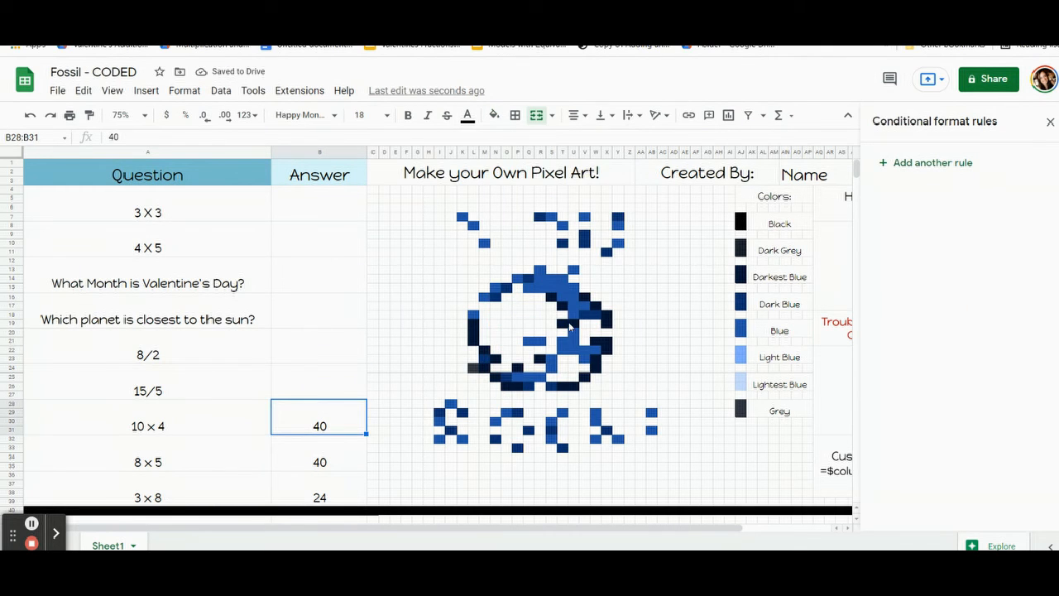
pyautogui.click(902, 162)
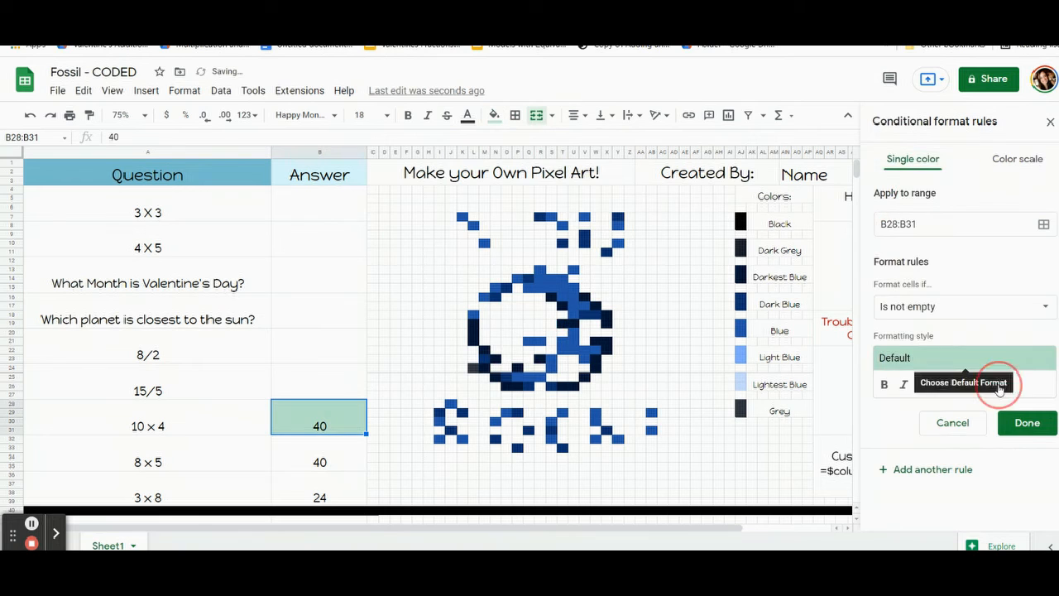
pyautogui.click(1000, 387)
pyautogui.click(948, 184)
pyautogui.click(960, 306)
pyautogui.click(918, 532)
pyautogui.click(936, 339)
pyautogui.write('=$b$28=40')
pyautogui.click(962, 419)
pyautogui.click(846, 173)
# Step: Extend the 10 x 4 rule's range with the darkest blue cells L19:L21, M22, M24, N23, O26:P26 and P24
pyautogui.click(1043, 224)
pyautogui.moveTo(263, 147); pyautogui.dragTo(187, 107)
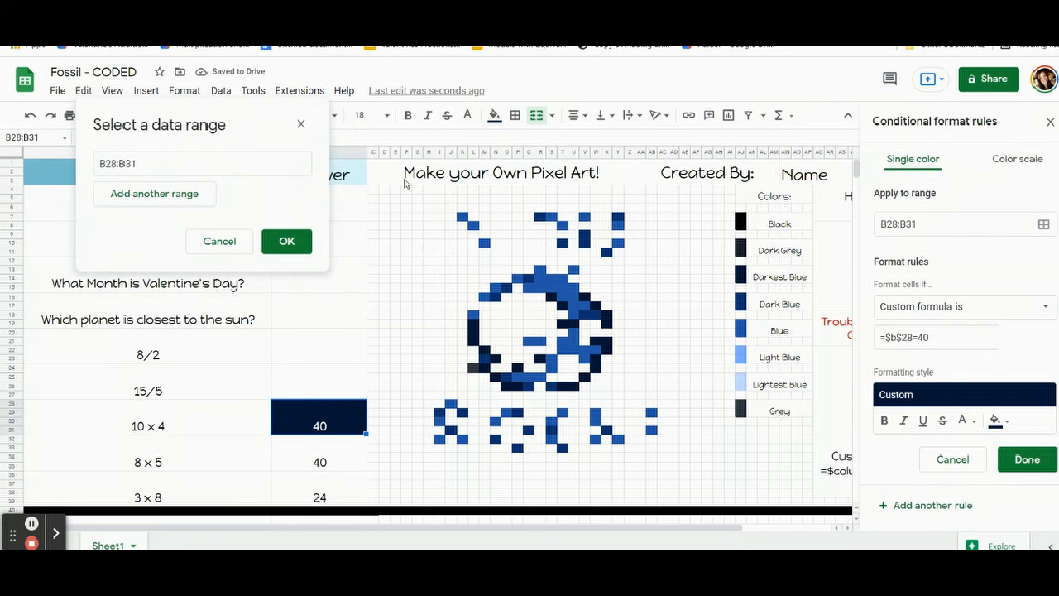
pyautogui.moveTo(471, 321); pyautogui.dragTo(471, 340)
pyautogui.keyDown('ctrl'); pyautogui.click(480, 348); pyautogui.keyUp('ctrl')
pyautogui.keyDown('ctrl'); pyautogui.click(479, 366); pyautogui.keyUp('ctrl')
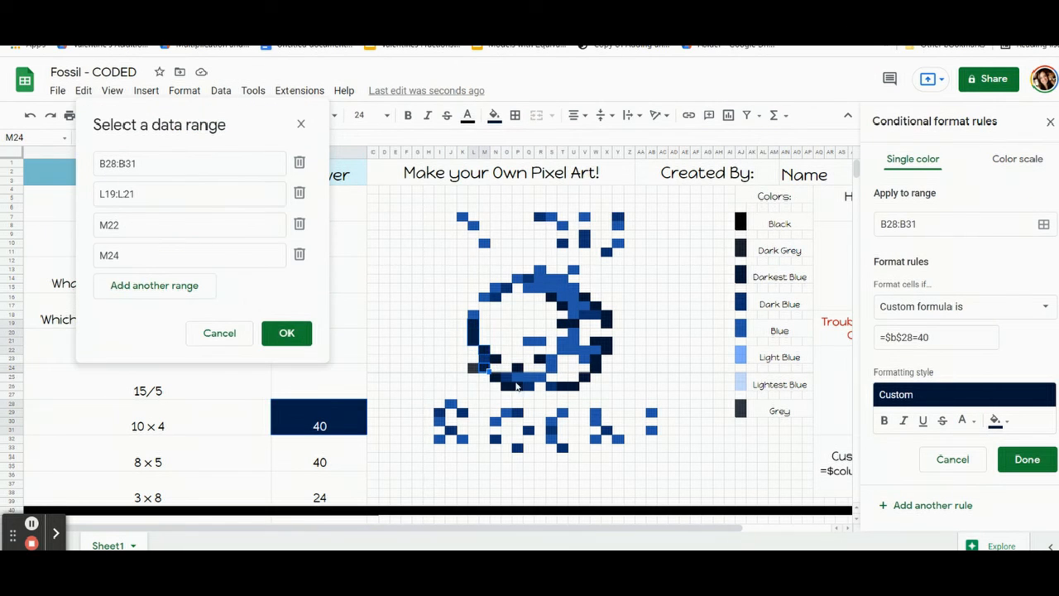
pyautogui.keyDown('ctrl'); pyautogui.click(489, 357); pyautogui.keyUp('ctrl')
pyautogui.moveTo(506, 385); pyautogui.dragTo(497, 385)
pyautogui.keyDown('ctrl'); pyautogui.click(517, 367); pyautogui.keyUp('ctrl')
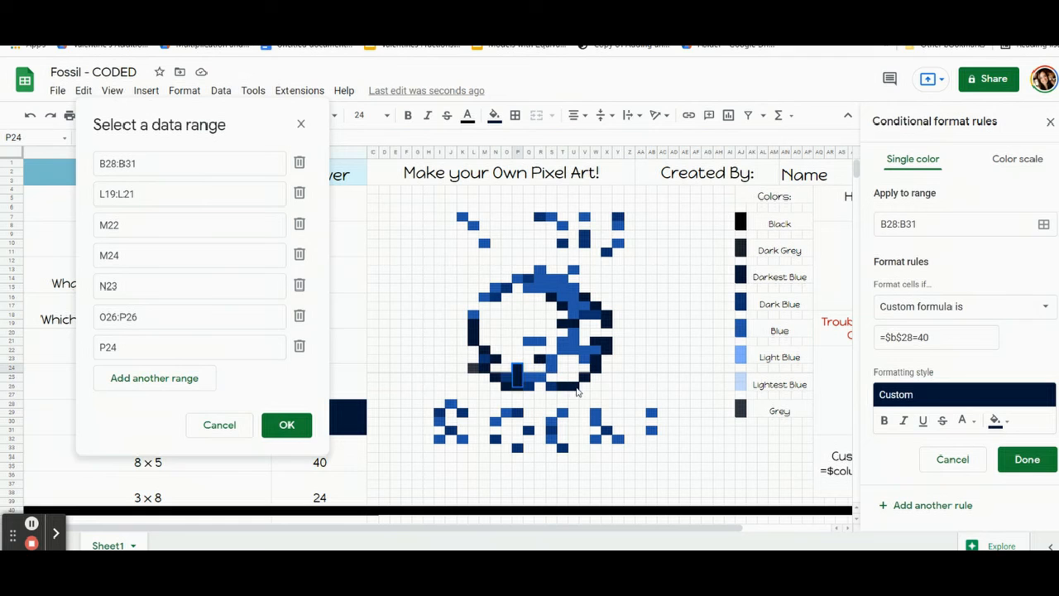
# Step: Add the remaining darkest blue fossil cells, including S16, V16, W17, X18:X19, X21:X22, V25 and W23:W24, to the range and save the rule
pyautogui.keyDown('ctrl'); pyautogui.click(539, 357); pyautogui.keyUp('ctrl')
pyautogui.moveTo(562, 385); pyautogui.dragTo(574, 385)
pyautogui.moveTo(507, 385); pyautogui.dragTo(517, 385)
pyautogui.keyDown('ctrl'); pyautogui.click(495, 376); pyautogui.keyUp('ctrl')
pyautogui.keyDown('ctrl'); pyautogui.click(484, 367); pyautogui.keyUp('ctrl')
pyautogui.keyDown('ctrl'); pyautogui.click(489, 358); pyautogui.keyUp('ctrl')
pyautogui.keyDown('ctrl'); pyautogui.click(480, 349); pyautogui.keyUp('ctrl')
pyautogui.moveTo(472, 321); pyautogui.dragTo(471, 339)
pyautogui.moveTo(562, 323); pyautogui.dragTo(605, 369)
pyautogui.keyDown('ctrl'); pyautogui.click(560, 303); pyautogui.keyUp('ctrl')
pyautogui.keyDown('ctrl'); pyautogui.click(548, 294); pyautogui.keyUp('ctrl')
pyautogui.keyDown('ctrl'); pyautogui.click(582, 293); pyautogui.keyUp('ctrl')
pyautogui.keyDown('ctrl'); pyautogui.click(593, 302); pyautogui.keyUp('ctrl')
pyautogui.keyDown('ctrl'); pyautogui.click(606, 346); pyautogui.keyUp('ctrl')
pyautogui.keyDown('ctrl'); pyautogui.click(586, 379); pyautogui.keyUp('ctrl')
pyautogui.keyDown('ctrl'); pyautogui.click(597, 351); pyautogui.keyUp('ctrl')
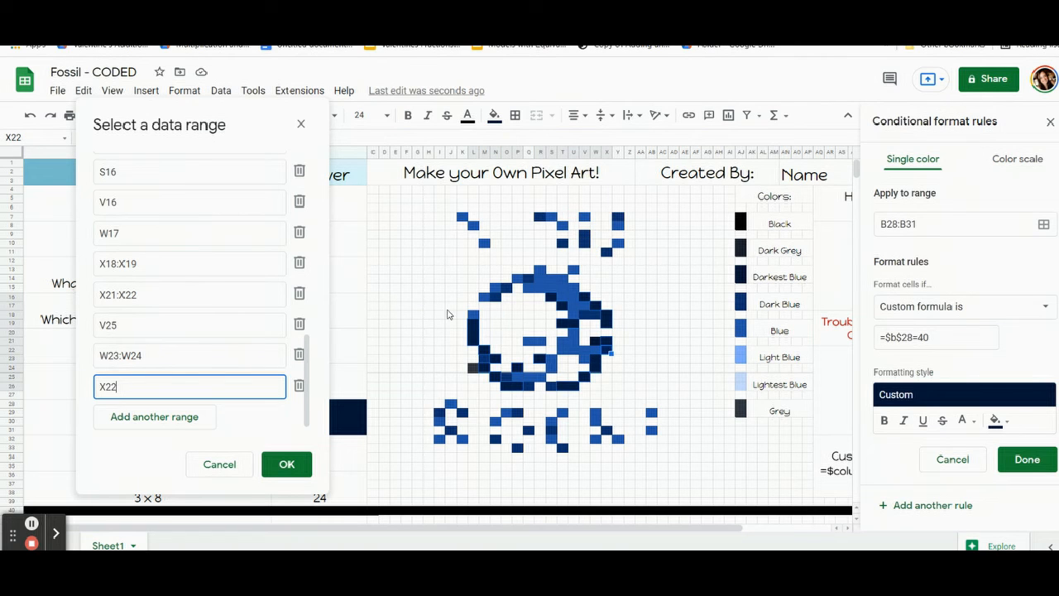
pyautogui.click(286, 463)
pyautogui.click(1026, 459)
# Step: Reset the manual fill of the coded darkest blue cells and clear the 10 x 4 answer
pyautogui.click(494, 115)
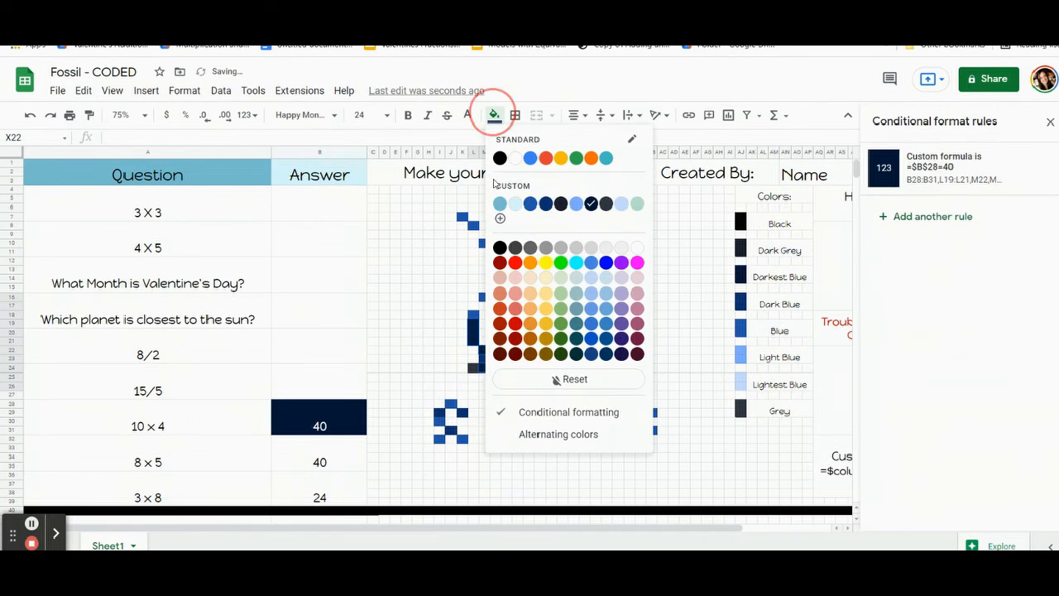
pyautogui.click(542, 378)
pyautogui.click(317, 418)
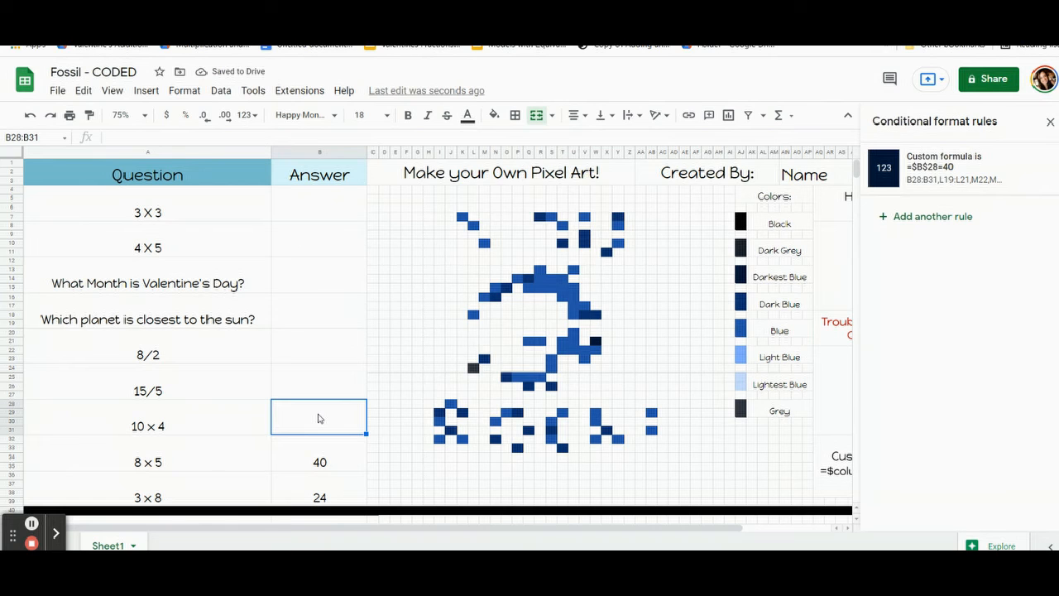
# Step: Add the missed cell W21 to the =$B$28=40 rule's range, save the rule and reset the cell's manual fill
pyautogui.click(943, 166)
pyautogui.click(1041, 222)
pyautogui.click(485, 427)
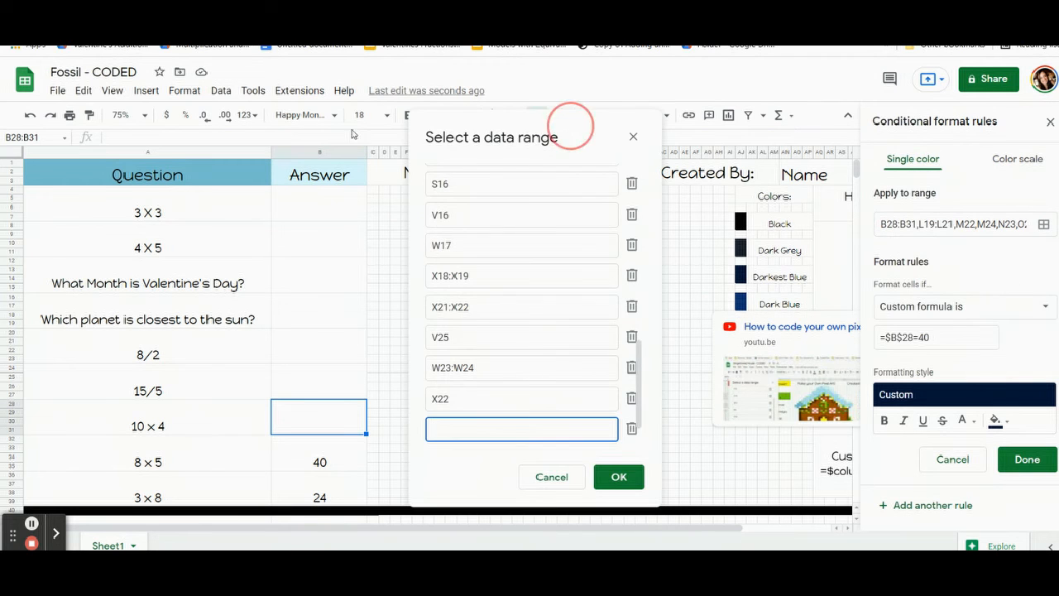
pyautogui.moveTo(567, 123); pyautogui.dragTo(290, 126)
pyautogui.click(340, 476)
pyautogui.click(1025, 457)
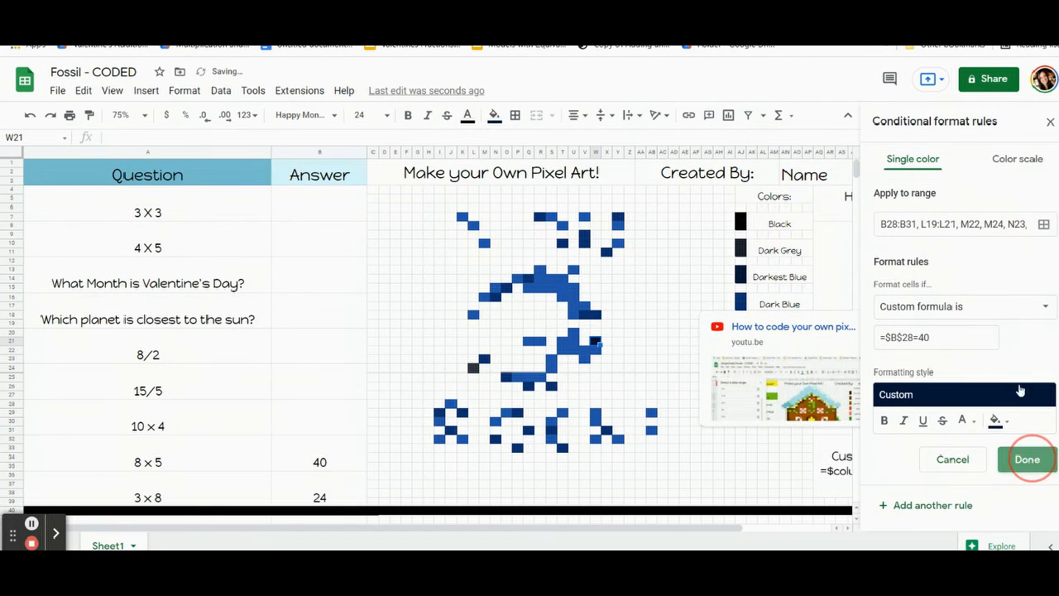
pyautogui.click(494, 116)
pyautogui.click(543, 378)
# Step: Create a conditional format rule for the 8 x 5 answer with dark blue fill and the custom formula =$b$32=40
pyautogui.click(332, 457)
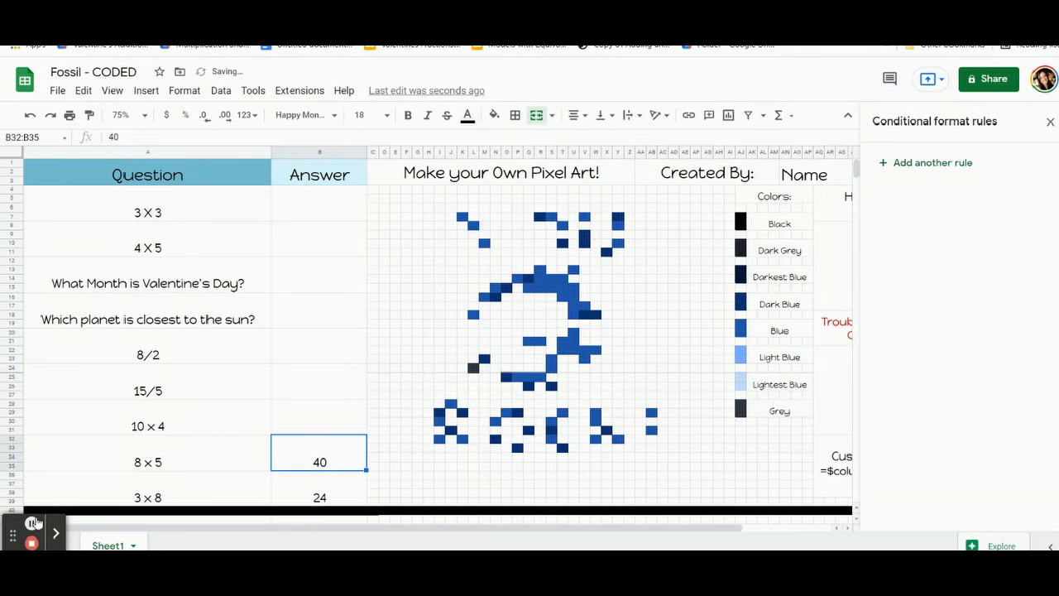
pyautogui.click(928, 165)
pyautogui.click(996, 384)
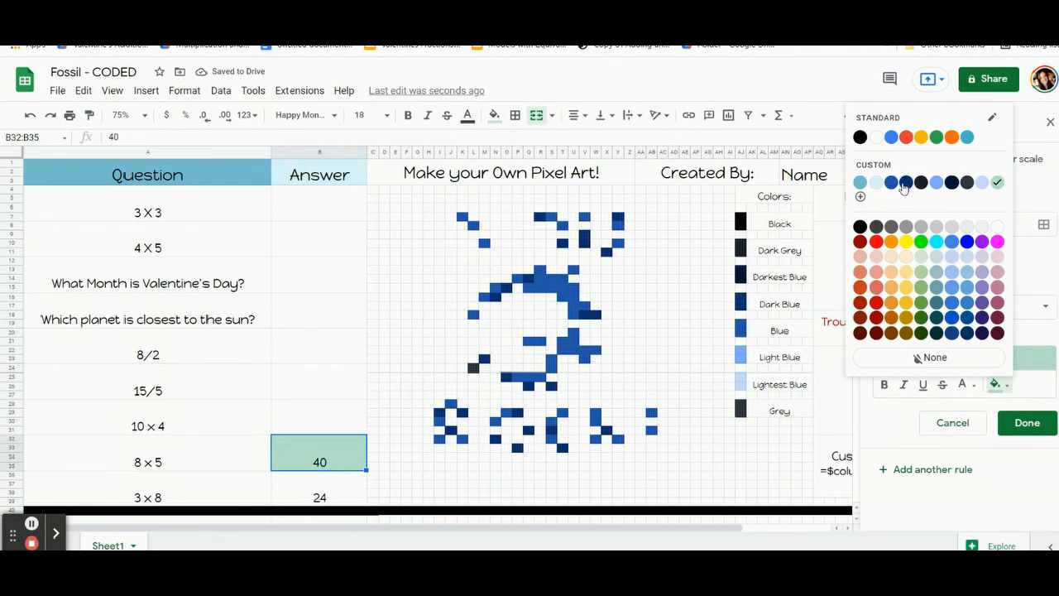
pyautogui.click(906, 183)
pyautogui.click(923, 308)
pyautogui.click(910, 541)
pyautogui.click(916, 339)
pyautogui.write('=$b$32=40')
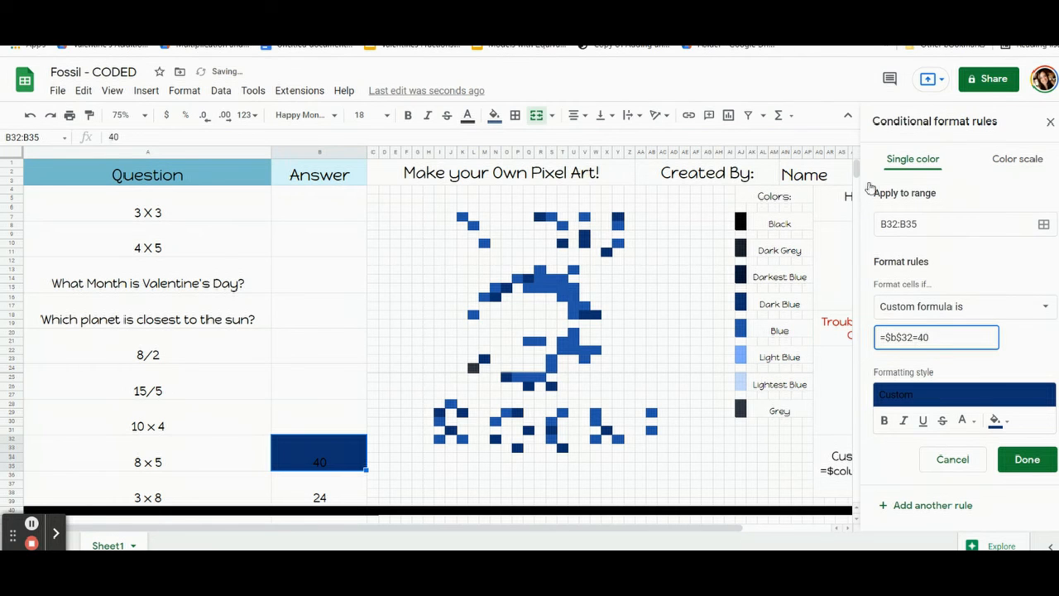
# Step: Extend the 8 x 5 rule's range with the dark blue cells R7, T10, V9:V10, X11, Y7, V18:W18 and Q14
pyautogui.click(1043, 224)
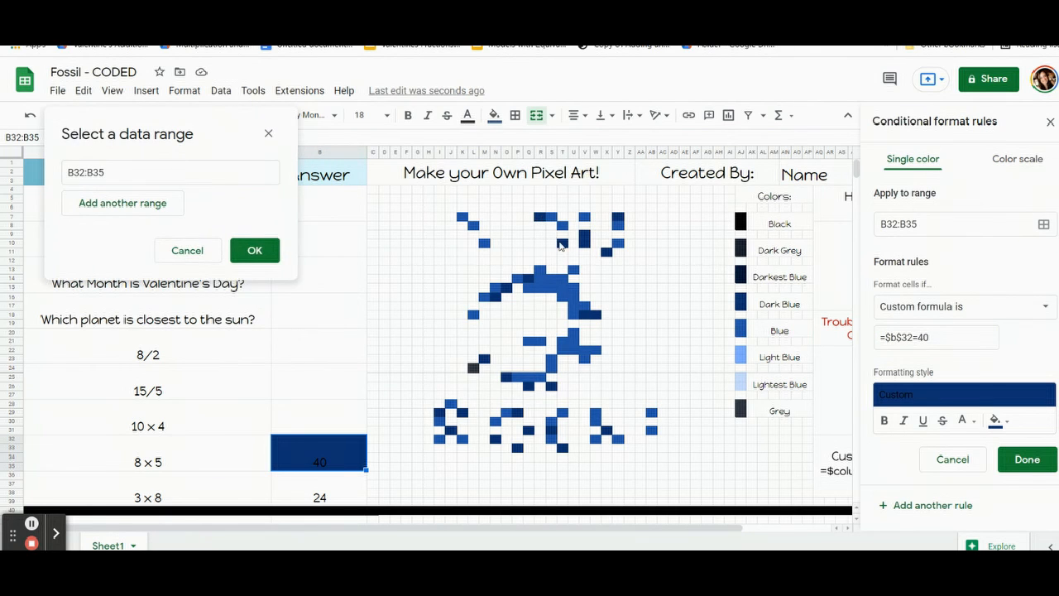
pyautogui.keyDown('ctrl'); pyautogui.click(540, 217); pyautogui.keyUp('ctrl')
pyautogui.keyDown('ctrl'); pyautogui.click(562, 244); pyautogui.keyUp('ctrl')
pyautogui.moveTo(584, 234); pyautogui.dragTo(585, 244)
pyautogui.keyDown('ctrl'); pyautogui.click(607, 252); pyautogui.keyUp('ctrl')
pyautogui.keyDown('ctrl'); pyautogui.click(618, 217); pyautogui.keyUp('ctrl')
pyautogui.moveTo(585, 315); pyautogui.dragTo(593, 315)
pyautogui.keyDown('ctrl'); pyautogui.click(529, 279); pyautogui.keyUp('ctrl')
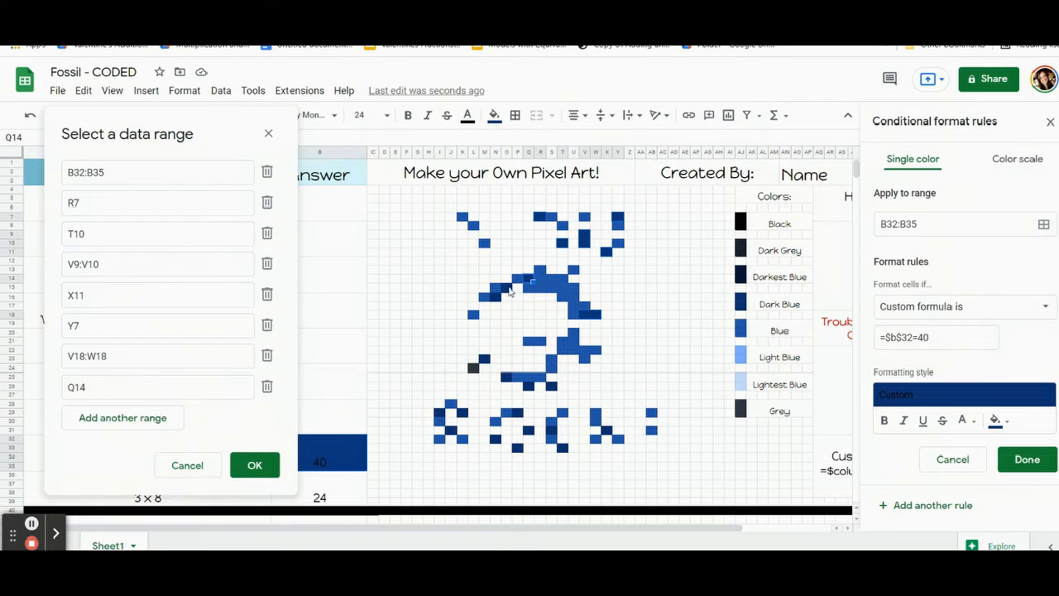
# Step: Add the remaining dark blue fossil cells O15, N16, M23, O25, Q26 and S26 to the 8 x 5 rule's range
pyautogui.keyDown('ctrl'); pyautogui.click(506, 288); pyautogui.keyUp('ctrl')
pyautogui.keyDown('ctrl'); pyautogui.click(496, 297); pyautogui.keyUp('ctrl')
pyautogui.keyDown('ctrl'); pyautogui.click(484, 359); pyautogui.keyUp('ctrl')
pyautogui.keyDown('ctrl'); pyautogui.click(506, 376); pyautogui.keyUp('ctrl')
pyautogui.keyDown('ctrl'); pyautogui.click(529, 385); pyautogui.keyUp('ctrl')
pyautogui.keyDown('ctrl'); pyautogui.click(551, 386); pyautogui.keyUp('ctrl')
# Step: Add the dark blue cells in the lower lettering to the 8 x 5 rule's range and save the rule
pyautogui.keyDown('ctrl'); pyautogui.click(607, 428); pyautogui.keyUp('ctrl')
pyautogui.keyDown('ctrl'); pyautogui.click(551, 428); pyautogui.keyUp('ctrl')
pyautogui.keyDown('ctrl'); pyautogui.click(562, 447); pyautogui.keyUp('ctrl')
pyautogui.keyDown('ctrl'); pyautogui.click(529, 428); pyautogui.keyUp('ctrl')
pyautogui.keyDown('ctrl'); pyautogui.click(518, 447); pyautogui.keyUp('ctrl')
pyautogui.keyDown('ctrl'); pyautogui.click(518, 411); pyautogui.keyUp('ctrl')
pyautogui.keyDown('ctrl'); pyautogui.click(495, 437); pyautogui.keyUp('ctrl')
pyautogui.keyDown('ctrl'); pyautogui.click(462, 411); pyautogui.keyUp('ctrl')
pyautogui.keyDown('ctrl'); pyautogui.click(451, 436); pyautogui.keyUp('ctrl')
pyautogui.click(255, 474)
pyautogui.click(1027, 458)
# Step: Reset the manual fill of the coded dark blue cells and clear the 8 x 5 answer
pyautogui.click(494, 115)
pyautogui.click(318, 451)
pyautogui.press('Delete')
pyautogui.click(550, 270)
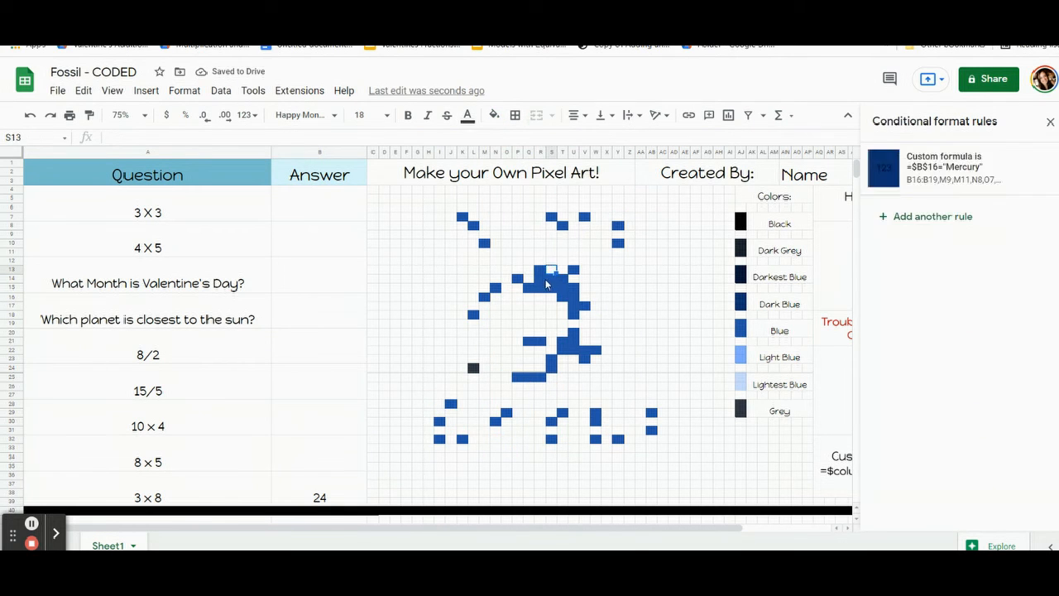
pyautogui.click(494, 115)
# Step: Create a conditional format rule for the 3 x 8 answer with blue fill and the custom formula =$b$36=24
pyautogui.click(322, 488)
pyautogui.click(933, 161)
pyautogui.click(996, 383)
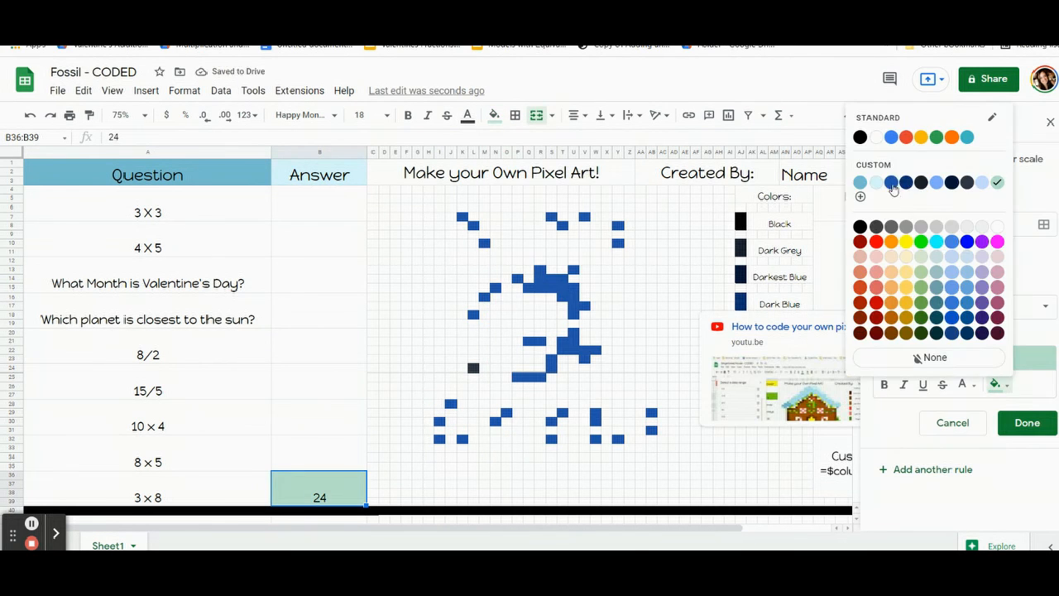
pyautogui.click(892, 189)
pyautogui.click(964, 306)
pyautogui.click(918, 534)
pyautogui.click(909, 343)
pyautogui.write('=$b$36=24')
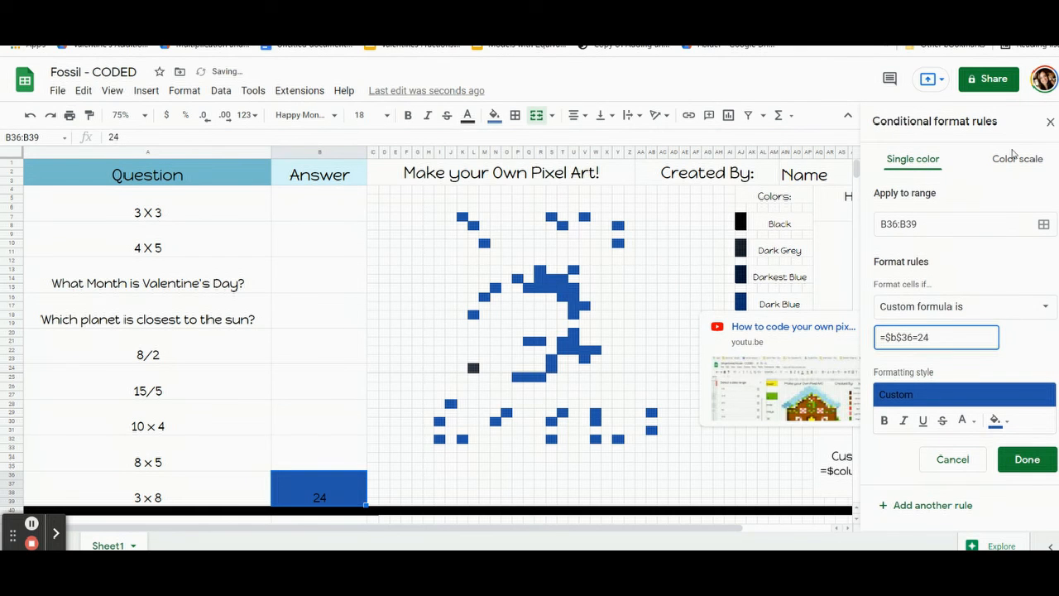
# Step: Extend the 3 x 8 rule's range with the blue cells in the fossil's upper half, including R14:T15 and R13
pyautogui.click(1044, 224)
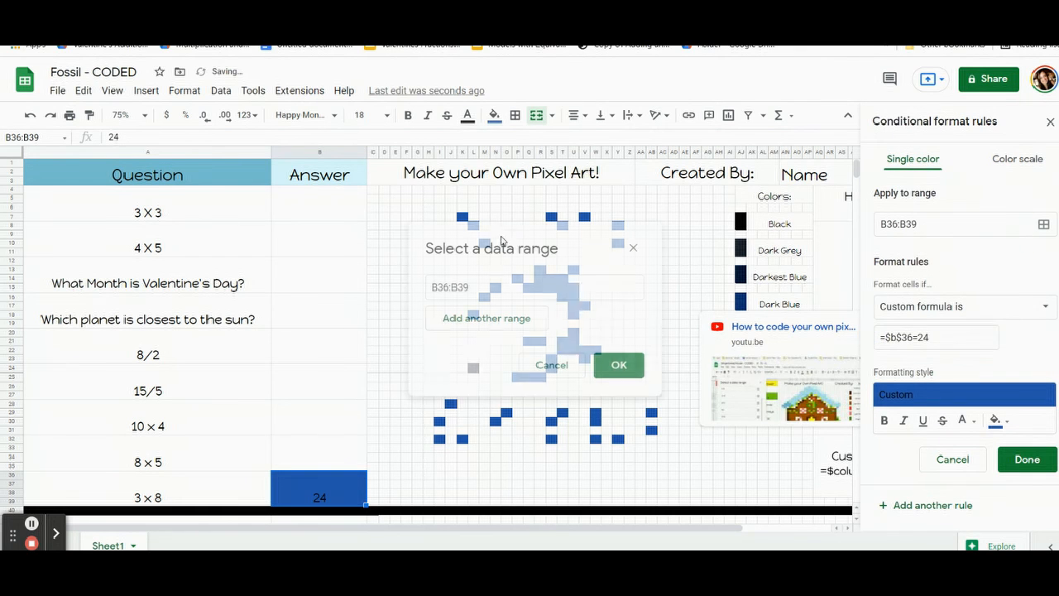
pyautogui.moveTo(541, 279); pyautogui.dragTo(574, 315)
pyautogui.keyDown('ctrl'); pyautogui.click(539, 271); pyautogui.keyUp('ctrl')
pyautogui.keyDown('ctrl'); pyautogui.click(528, 288); pyautogui.keyUp('ctrl')
pyautogui.keyDown('ctrl'); pyautogui.click(573, 271); pyautogui.keyUp('ctrl')
pyautogui.keyDown('ctrl'); pyautogui.click(562, 297); pyautogui.keyUp('ctrl')
pyautogui.keyDown('ctrl'); pyautogui.click(584, 306); pyautogui.keyUp('ctrl')
pyautogui.keyDown('ctrl'); pyautogui.click(517, 279); pyautogui.keyUp('ctrl')
pyautogui.keyDown('ctrl'); pyautogui.click(494, 287); pyautogui.keyUp('ctrl')
pyautogui.keyDown('ctrl'); pyautogui.click(484, 297); pyautogui.keyUp('ctrl')
pyautogui.keyDown('ctrl'); pyautogui.click(472, 315); pyautogui.keyUp('ctrl')
# Step: Add the blue cells in the fossil's lower half to the 3 x 8 rule's range
pyautogui.moveTo(528, 341); pyautogui.dragTo(540, 341)
pyautogui.moveTo(563, 341); pyautogui.dragTo(540, 377)
pyautogui.keyDown('ctrl'); pyautogui.click(573, 332); pyautogui.keyUp('ctrl')
pyautogui.keyDown('ctrl'); pyautogui.click(584, 359); pyautogui.keyUp('ctrl')
# Step: Add the blue cells of the lettering above the fossil, including Y8 and Y10, to the 3 x 8 rule's range
pyautogui.keyDown('ctrl'); pyautogui.click(484, 242); pyautogui.keyUp('ctrl')
pyautogui.keyDown('ctrl'); pyautogui.click(472, 225); pyautogui.keyUp('ctrl')
pyautogui.keyDown('ctrl'); pyautogui.click(461, 216); pyautogui.keyUp('ctrl')
pyautogui.keyDown('ctrl'); pyautogui.click(551, 216); pyautogui.keyUp('ctrl')
pyautogui.keyDown('ctrl'); pyautogui.click(562, 225); pyautogui.keyUp('ctrl')
pyautogui.keyDown('ctrl'); pyautogui.click(584, 216); pyautogui.keyUp('ctrl')
pyautogui.keyDown('ctrl'); pyautogui.click(617, 225); pyautogui.keyUp('ctrl')
pyautogui.keyDown('ctrl'); pyautogui.click(617, 242); pyautogui.keyUp('ctrl')
# Step: Add the blue lower-lettering cells J28, I30, I32, K32, N30, O29, T29, S30 and S32 to the 3 x 8 rule's range
pyautogui.keyDown('ctrl'); pyautogui.click(450, 403); pyautogui.keyUp('ctrl')
pyautogui.keyDown('ctrl'); pyautogui.click(439, 421); pyautogui.keyUp('ctrl')
pyautogui.keyDown('ctrl'); pyautogui.click(439, 438); pyautogui.keyUp('ctrl')
pyautogui.keyDown('ctrl'); pyautogui.click(462, 439); pyautogui.keyUp('ctrl')
pyautogui.keyDown('ctrl'); pyautogui.click(494, 421); pyautogui.keyUp('ctrl')
pyautogui.keyDown('ctrl'); pyautogui.click(506, 412); pyautogui.keyUp('ctrl')
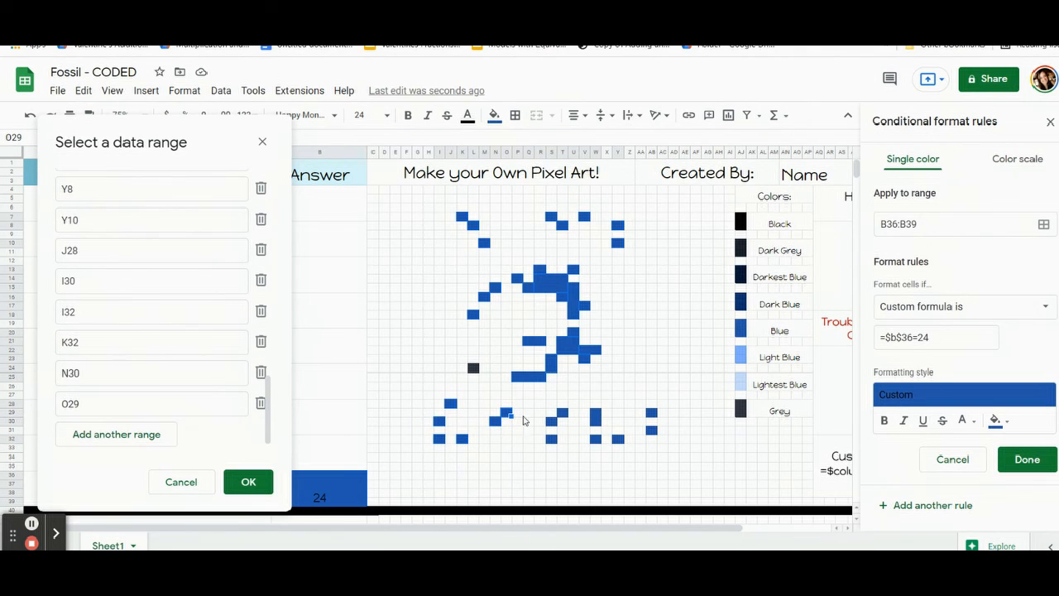
pyautogui.keyDown('ctrl'); pyautogui.click(562, 412); pyautogui.keyUp('ctrl')
pyautogui.keyDown('ctrl'); pyautogui.click(551, 421); pyautogui.keyUp('ctrl')
pyautogui.keyDown('ctrl'); pyautogui.click(550, 438); pyautogui.keyUp('ctrl')
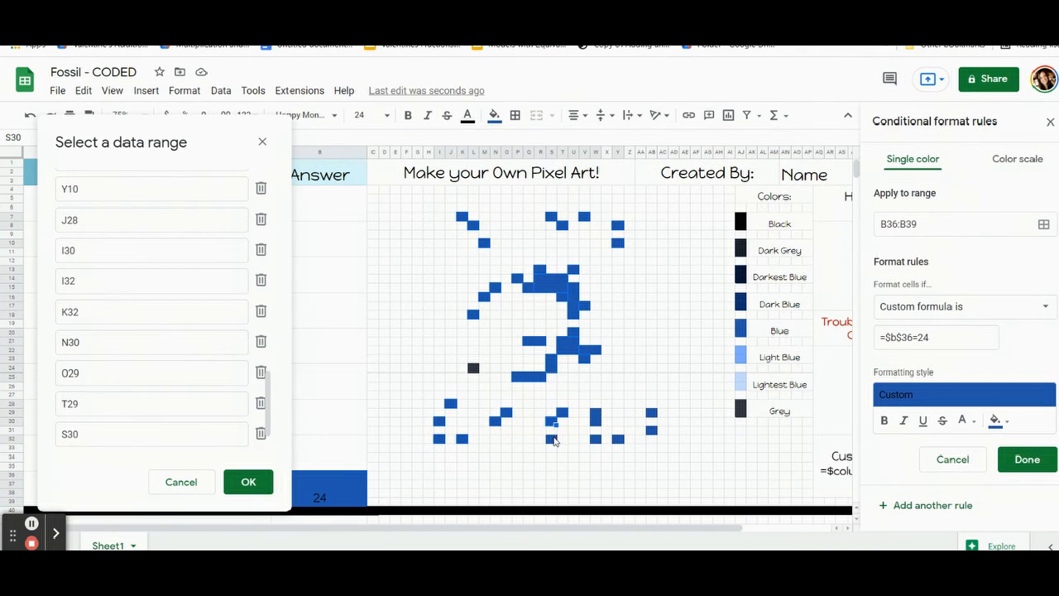
# Step: Add the last blue cells Y32, W29:W30, W32, AB29 and AB31 to the range and save the 3 x 8 rule
pyautogui.moveTo(596, 414); pyautogui.dragTo(596, 430)
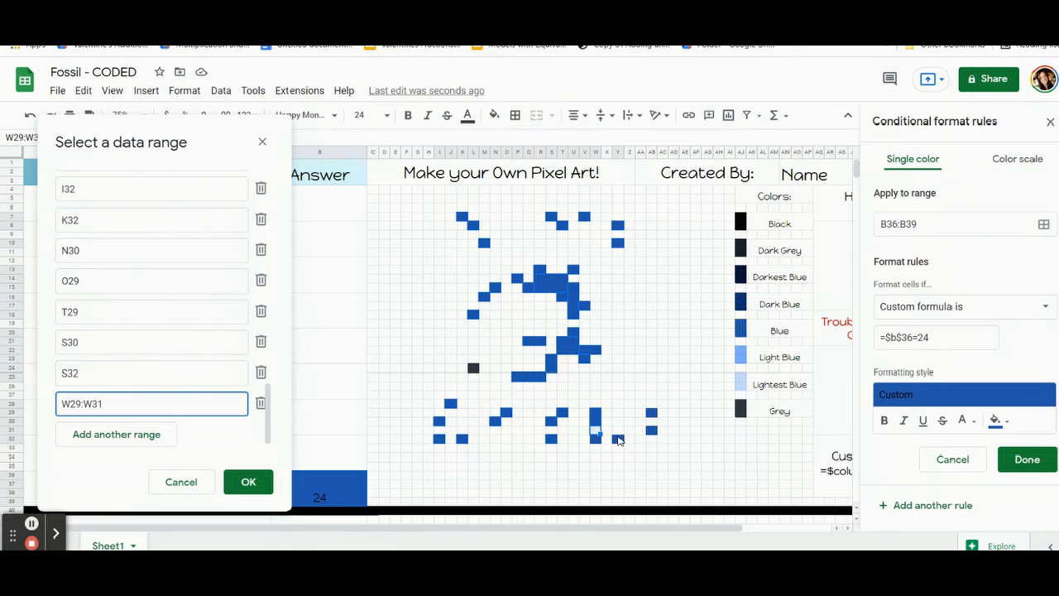
pyautogui.keyDown('ctrl'); pyautogui.click(618, 439); pyautogui.keyUp('ctrl')
pyautogui.keyDown('ctrl'); pyautogui.click(596, 430); pyautogui.keyUp('ctrl')
pyautogui.keyDown('ctrl'); pyautogui.click(595, 438); pyautogui.keyUp('ctrl')
pyautogui.keyDown('ctrl'); pyautogui.click(652, 412); pyautogui.keyUp('ctrl')
pyautogui.keyDown('ctrl'); pyautogui.click(652, 430); pyautogui.keyUp('ctrl')
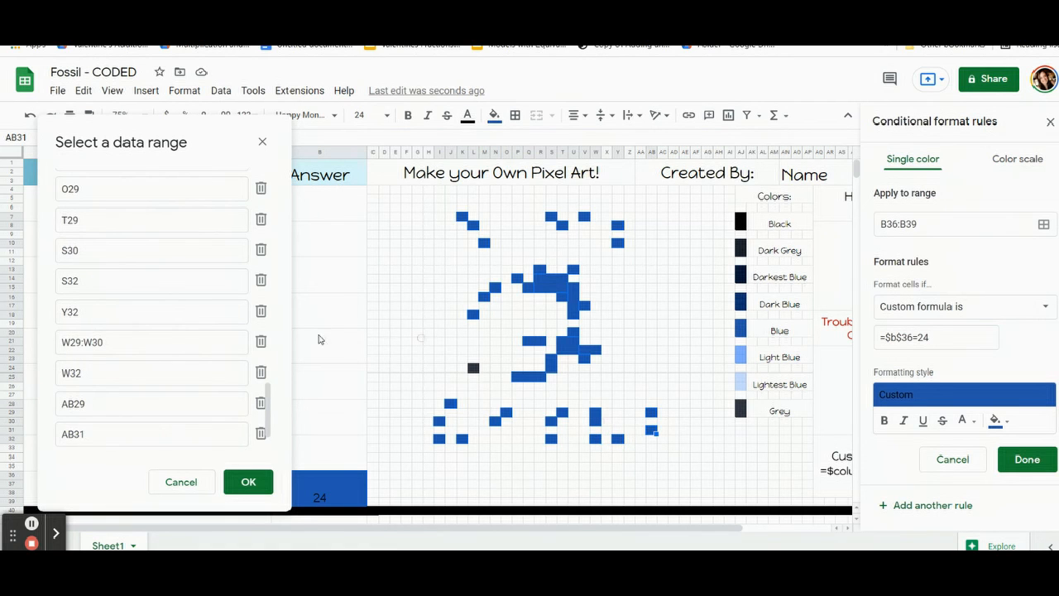
pyautogui.click(248, 482)
pyautogui.click(1027, 459)
# Step: Reset the manual fill of the coded blue cells and clear the 3 x 8 answer
pyautogui.click(494, 115)
pyautogui.click(590, 378)
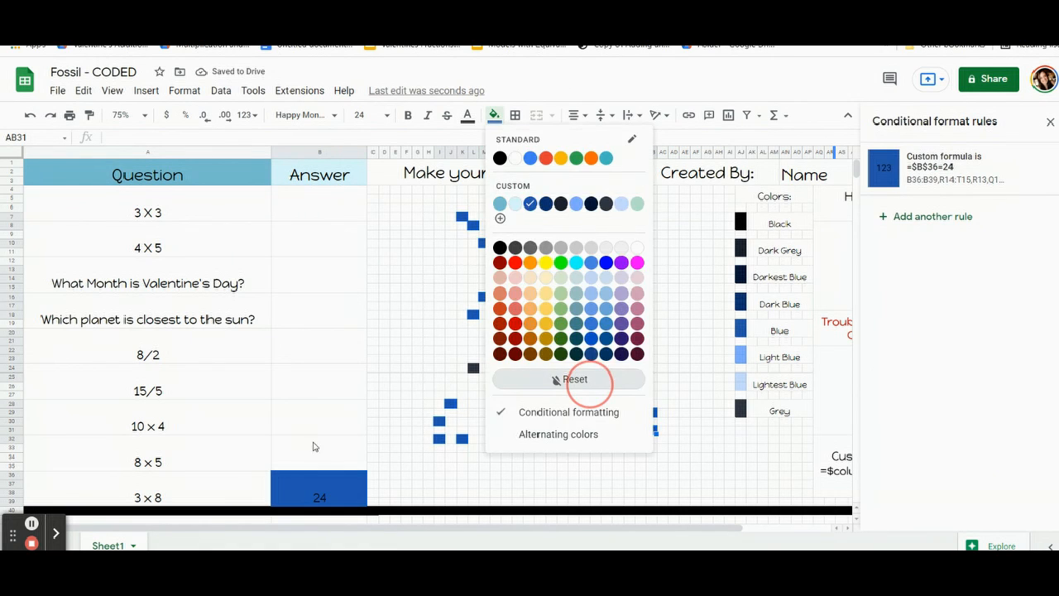
pyautogui.click(295, 497)
pyautogui.press('Delete')
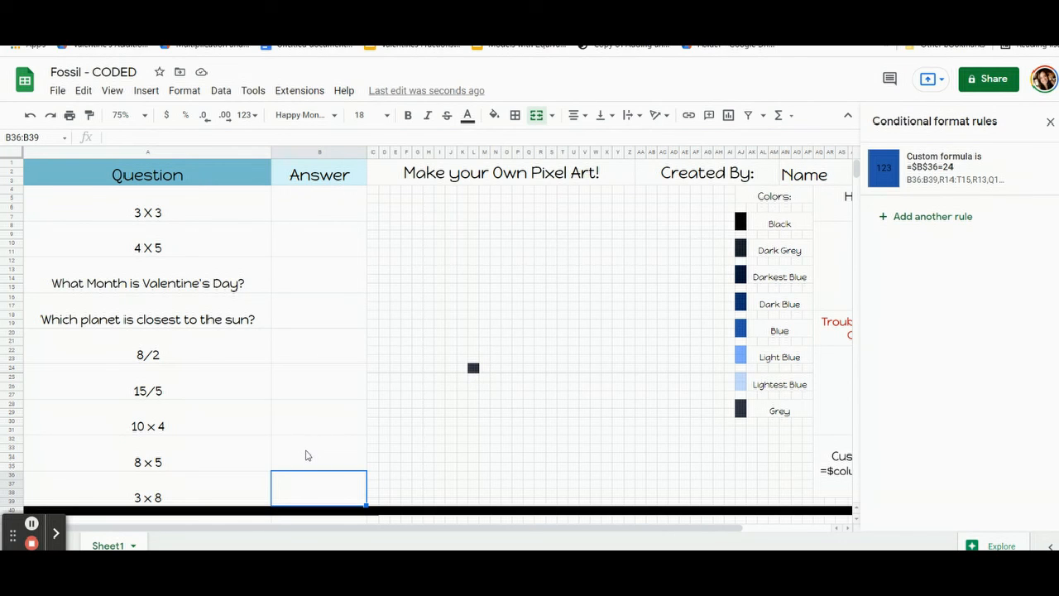
# Step: Add the missed grey cell L24 to the =$B$24=3 rule's range and save the rule
pyautogui.click(315, 405)
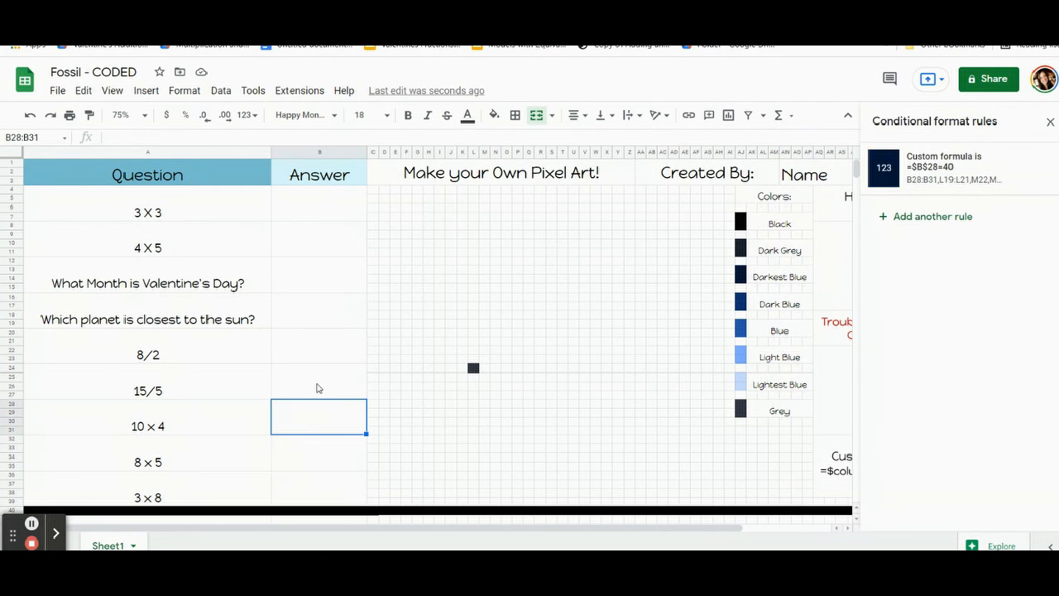
pyautogui.click(327, 368)
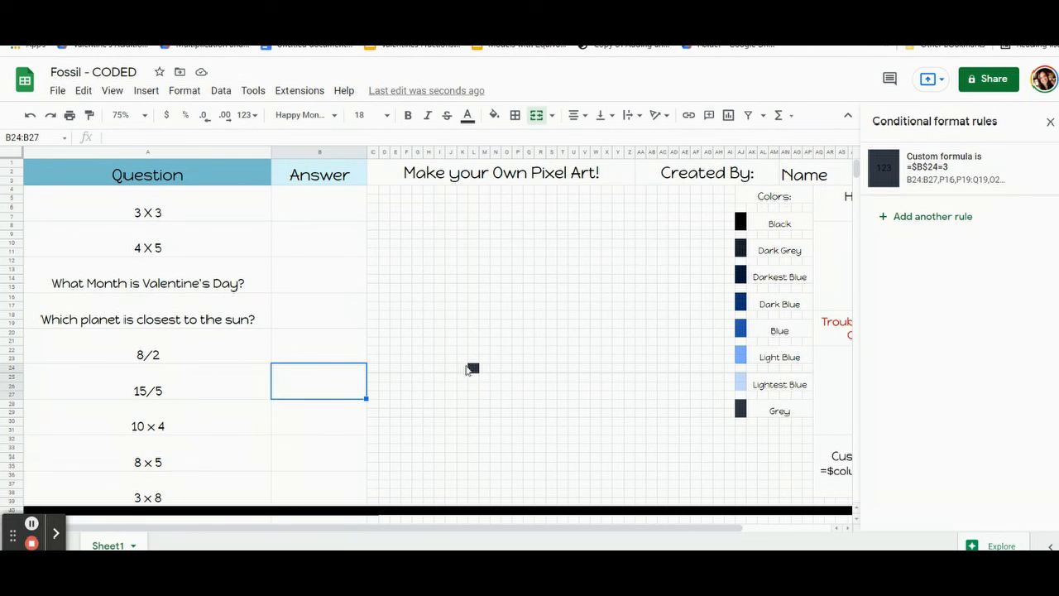
pyautogui.click(935, 179)
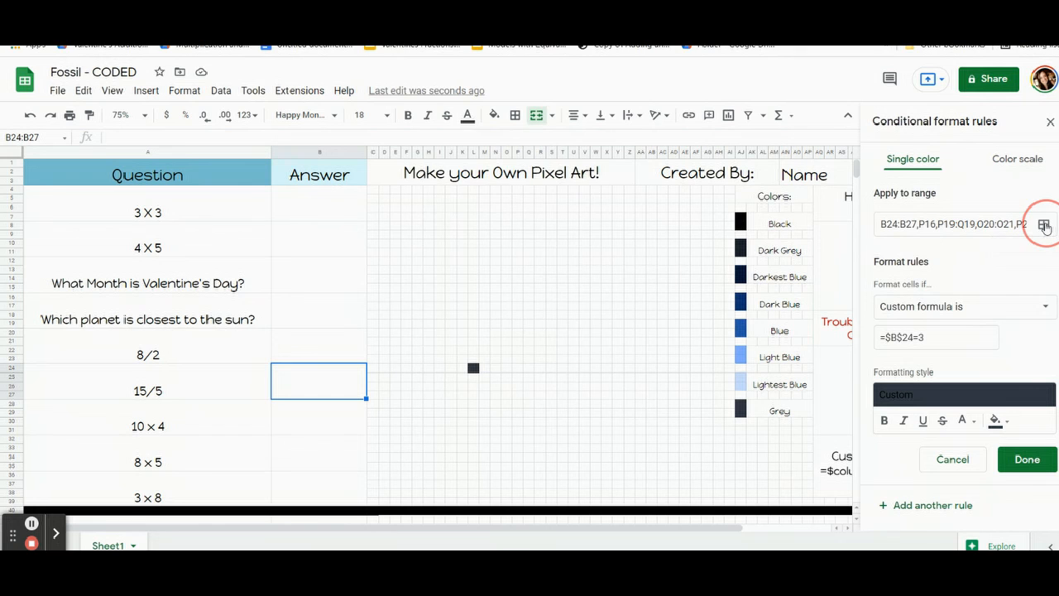
pyautogui.click(1044, 225)
pyautogui.moveTo(552, 143); pyautogui.dragTo(203, 82)
pyautogui.click(171, 370)
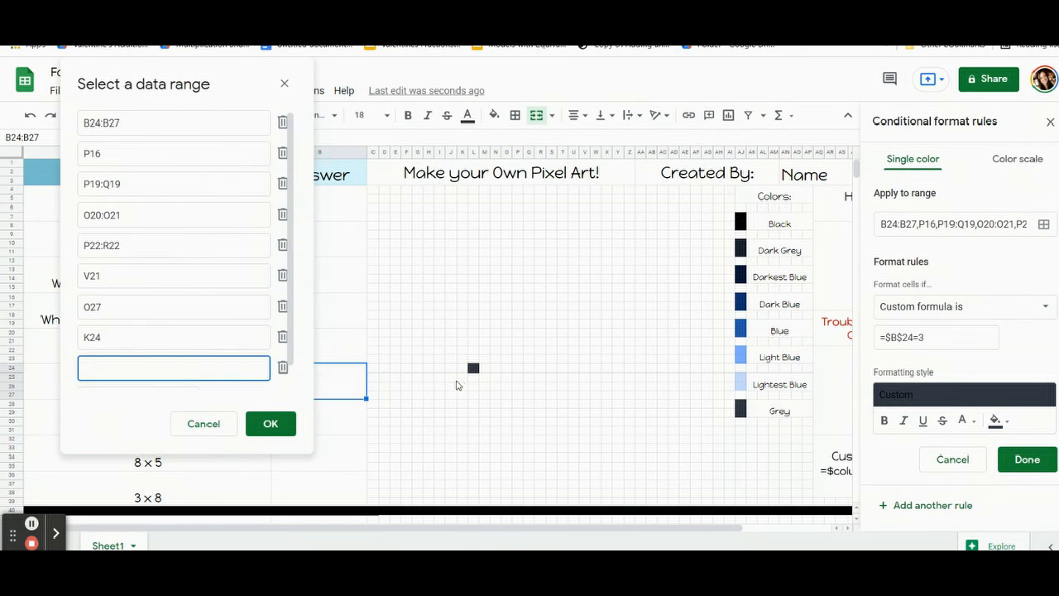
pyautogui.click(474, 368)
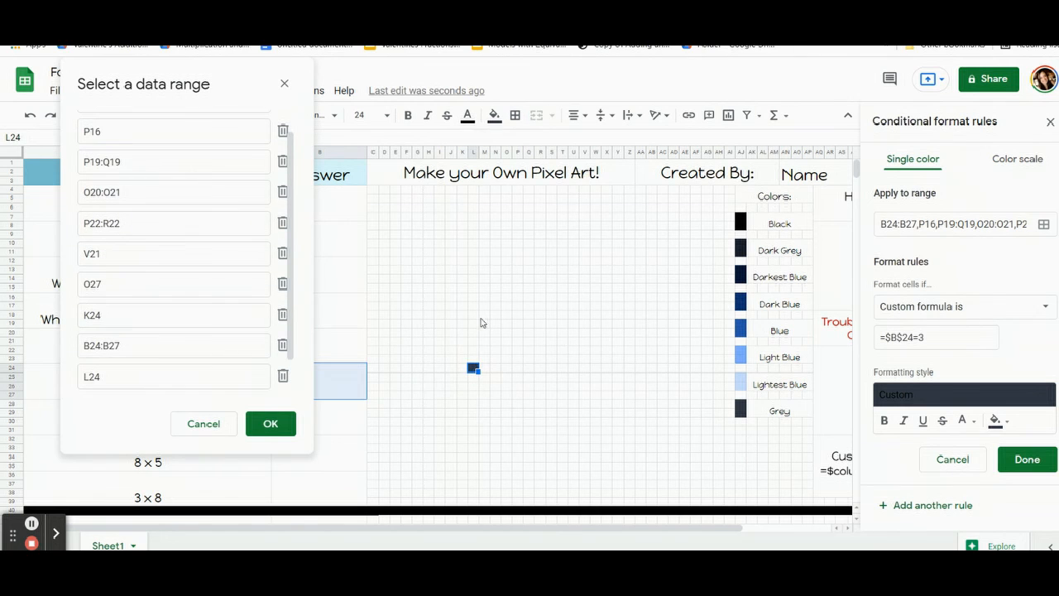
pyautogui.click(271, 423)
pyautogui.click(1020, 462)
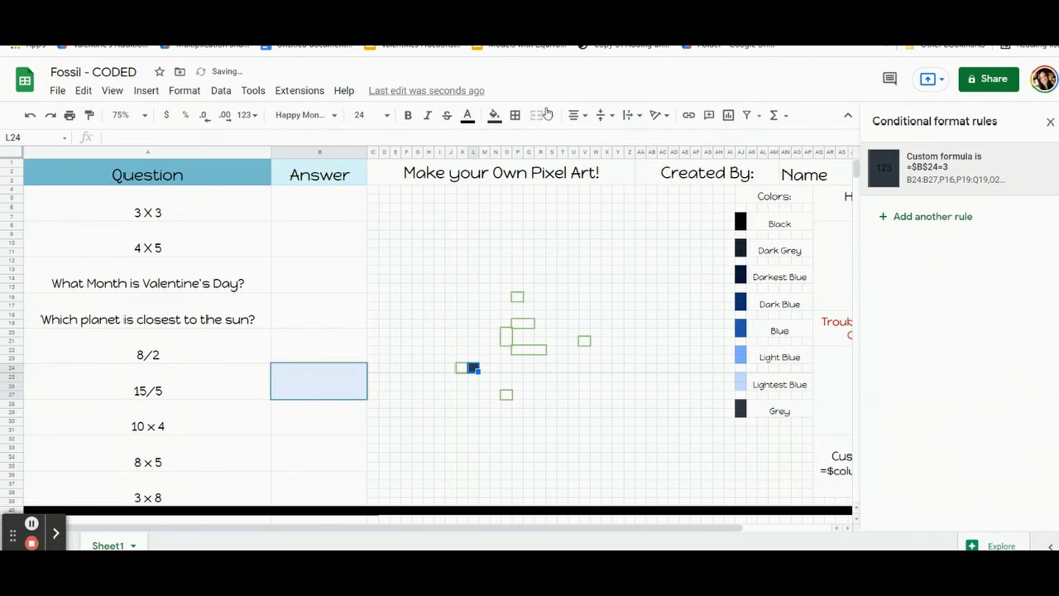
# Step: Reset the manual fill of cell L24 and close the conditional format rules
pyautogui.click(493, 118)
pyautogui.click(533, 380)
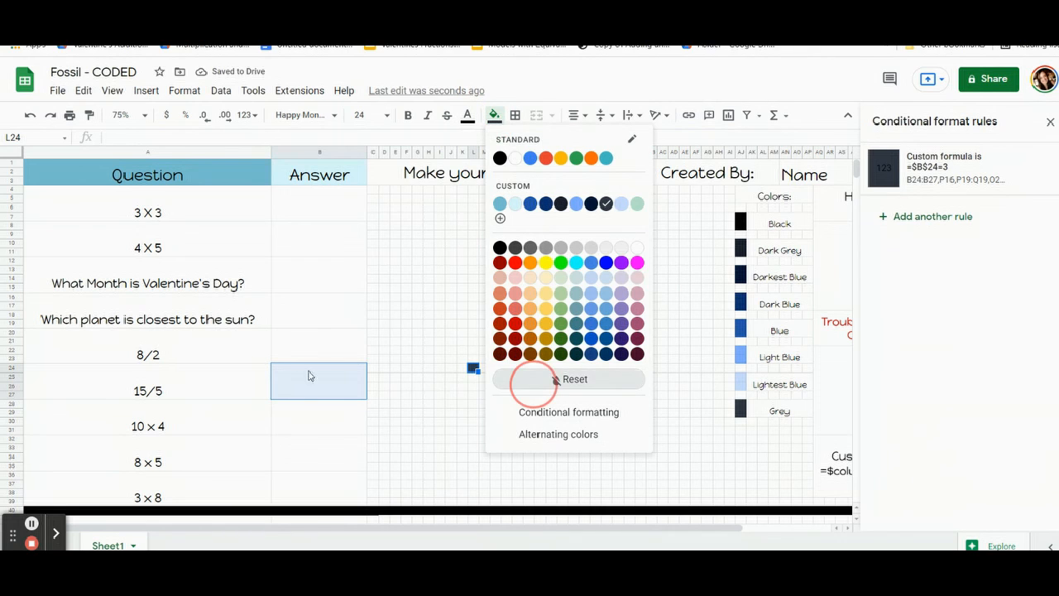
pyautogui.click(329, 421)
pyautogui.click(1052, 124)
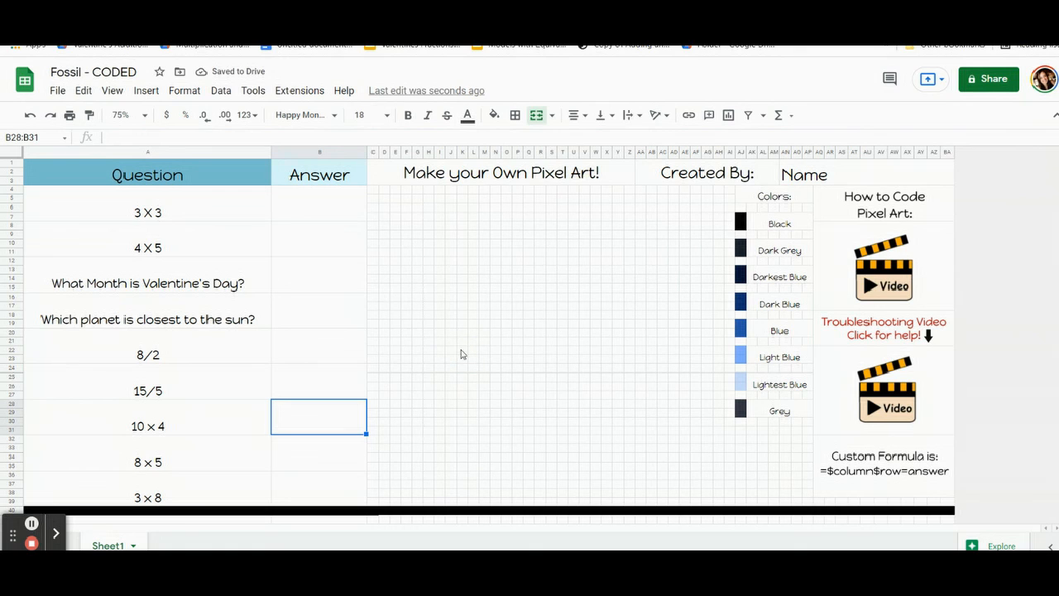
# Step: Fill in the first three answers with 9, 20 and February to test their color rules
pyautogui.moveTo(857, 431)
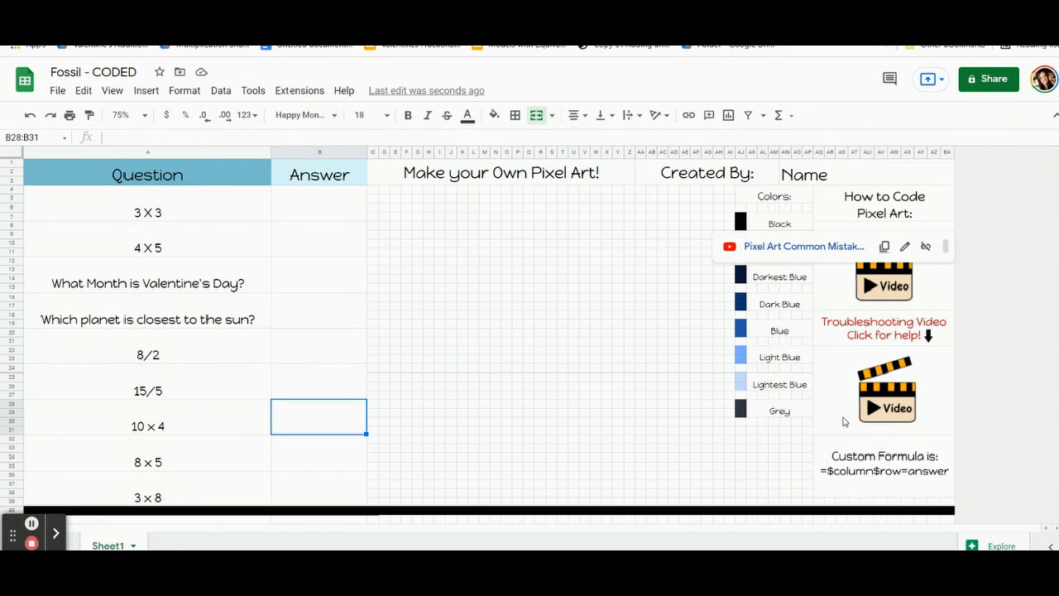
pyautogui.click(312, 203)
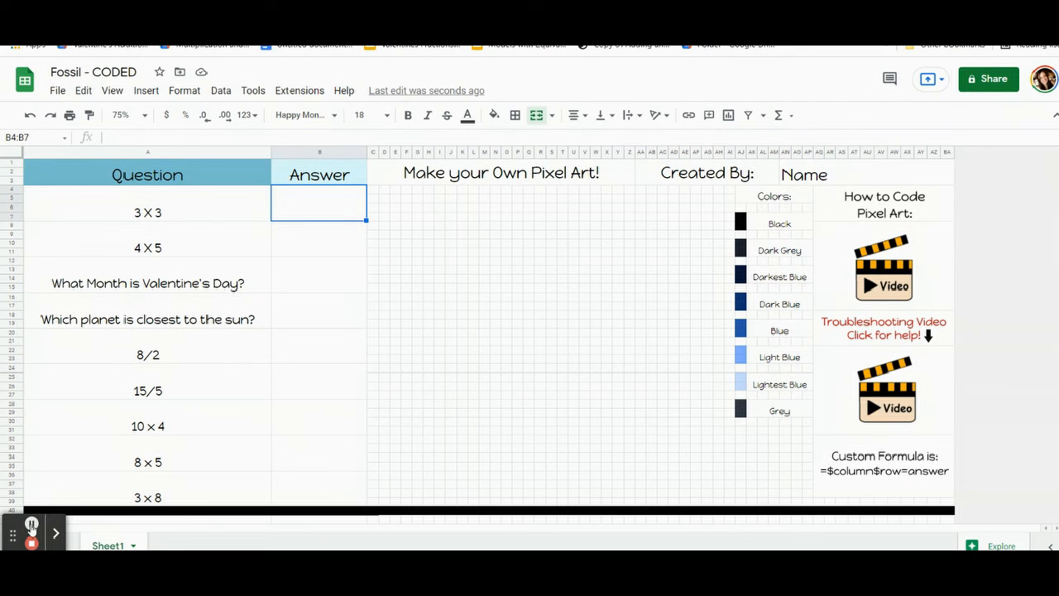
pyautogui.click(31, 525)
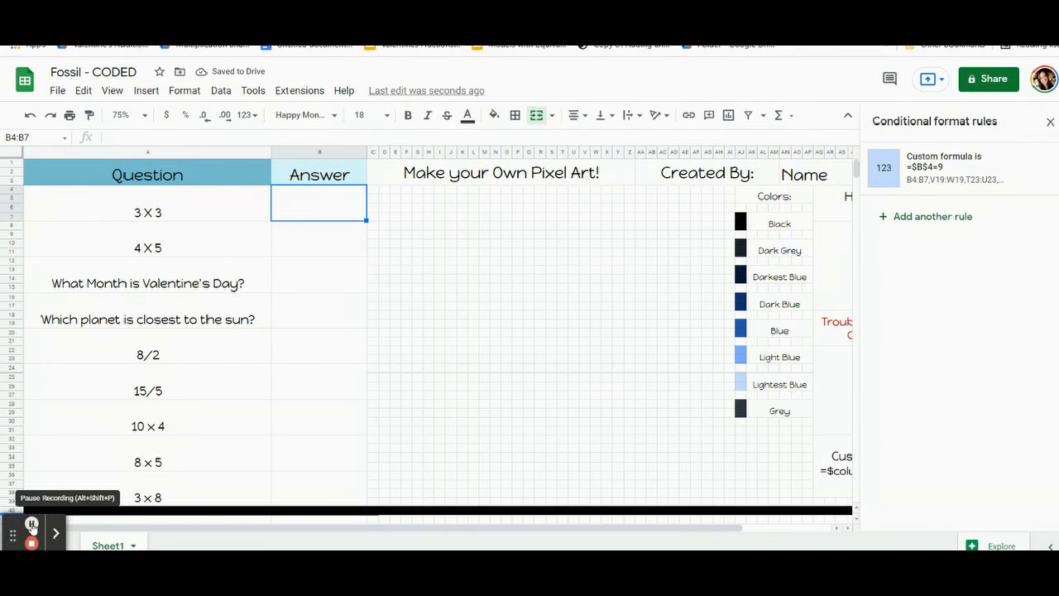
pyautogui.hotkey('ctrl', 'y')
pyautogui.hotkey('ctrl', 'y')
pyautogui.hotkey('ctrl', 'y')
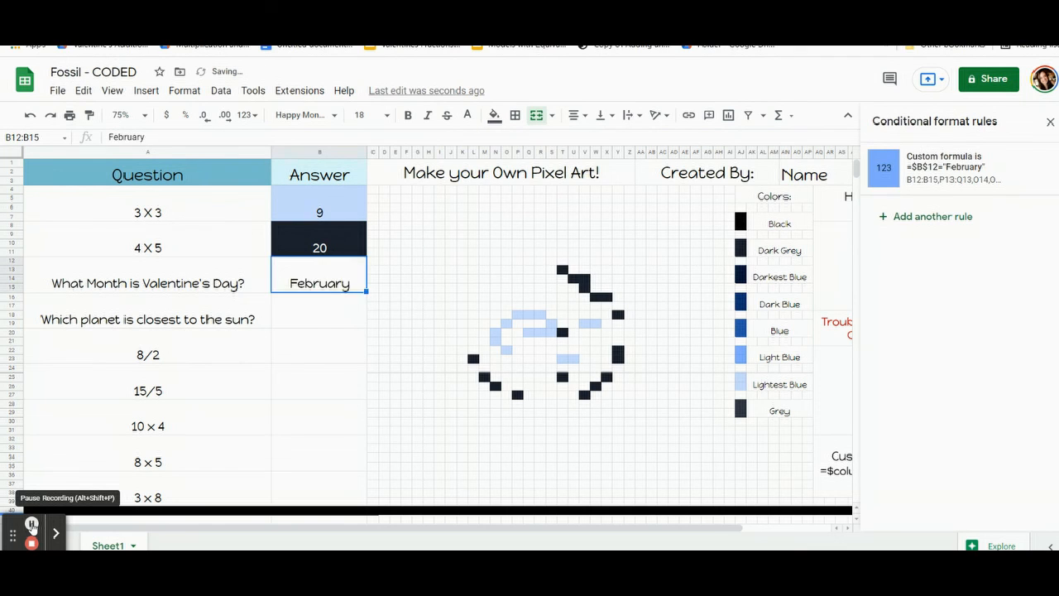
# Step: Fill in Mercury for the planet question, 4 for 8/2 and 3 for 15/5
pyautogui.hotkey('ctrl', 'y')
pyautogui.hotkey('ctrl', 'y')
pyautogui.hotkey('ctrl', 'y')
pyautogui.hotkey('ctrl', 'y')
pyautogui.hotkey('ctrl', 'y')
pyautogui.hotkey('ctrl', 'y')
pyautogui.hotkey('ctrl', 'y')
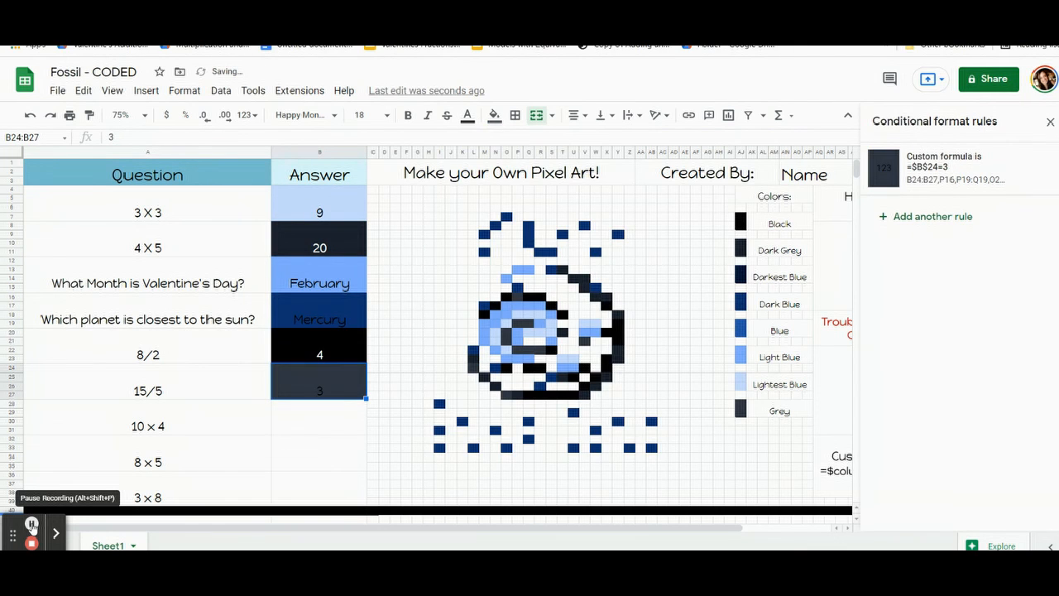
# Step: Fill in 40 for 10 x 4, 40 for 8 x 5 and 24 for 3 x 8, and close the conditional format rules
pyautogui.hotkey('ctrl', 'y')
pyautogui.hotkey('ctrl', 'y')
pyautogui.hotkey('ctrl', 'y')
pyautogui.hotkey('ctrl', 'y')
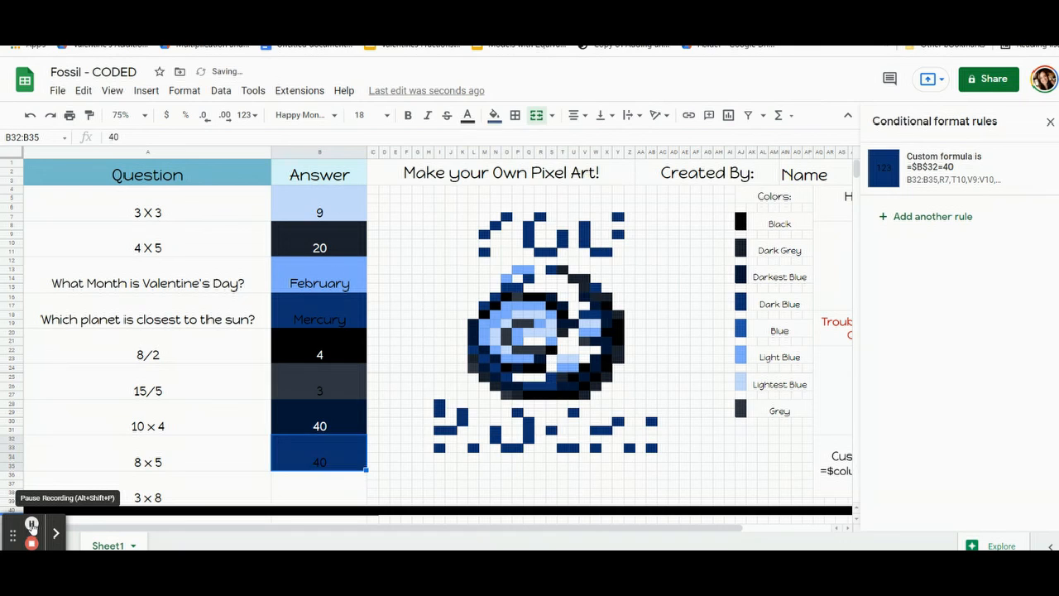
pyautogui.hotkey('ctrl', 'y')
pyautogui.hotkey('ctrl', 'y')
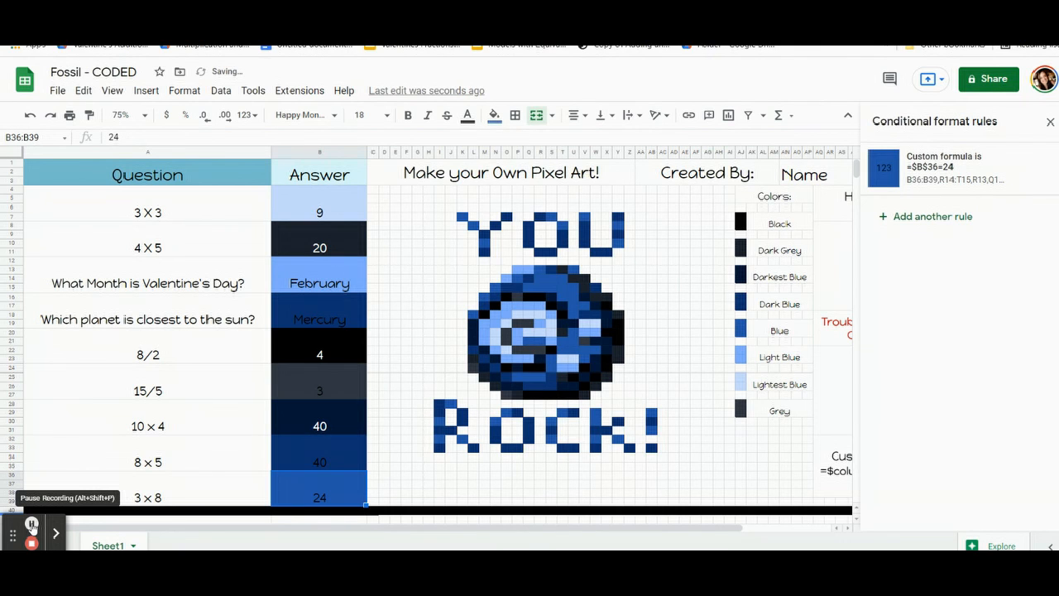
pyautogui.click(1047, 123)
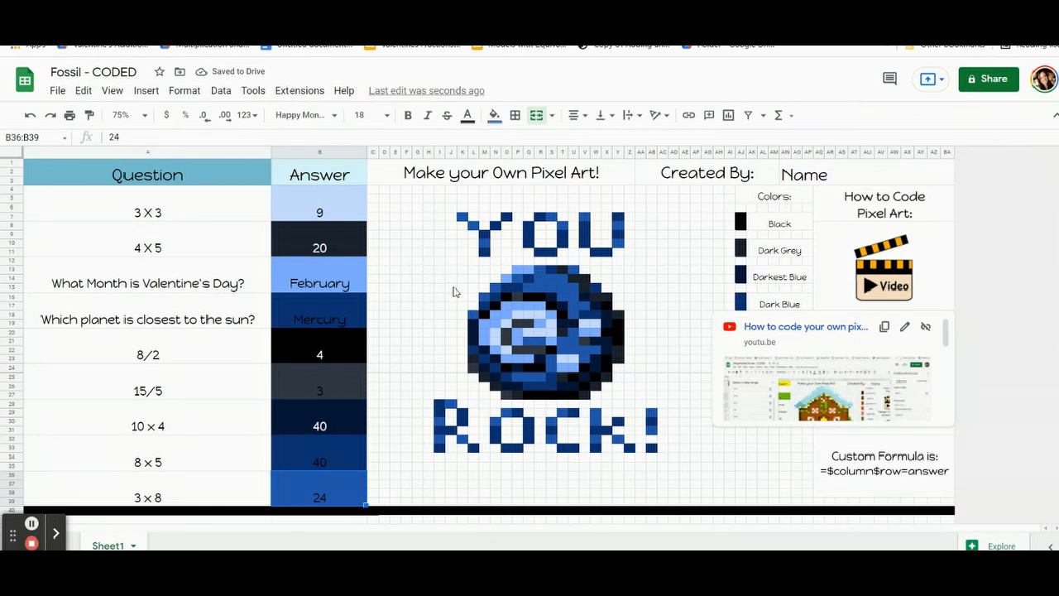